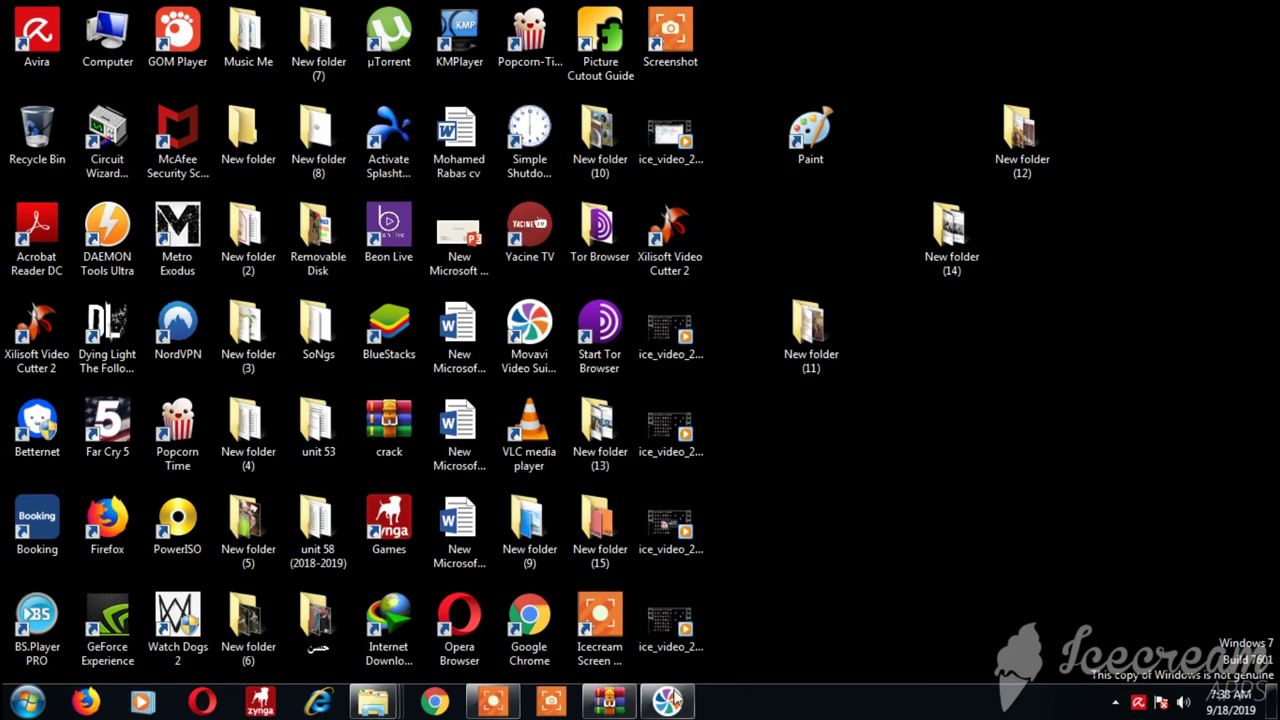
Open the Movavi Video Suite 2019 Full archive from Local Disk (E:) and dismiss the WinRAR licence reminder.
double_click(113, 43)
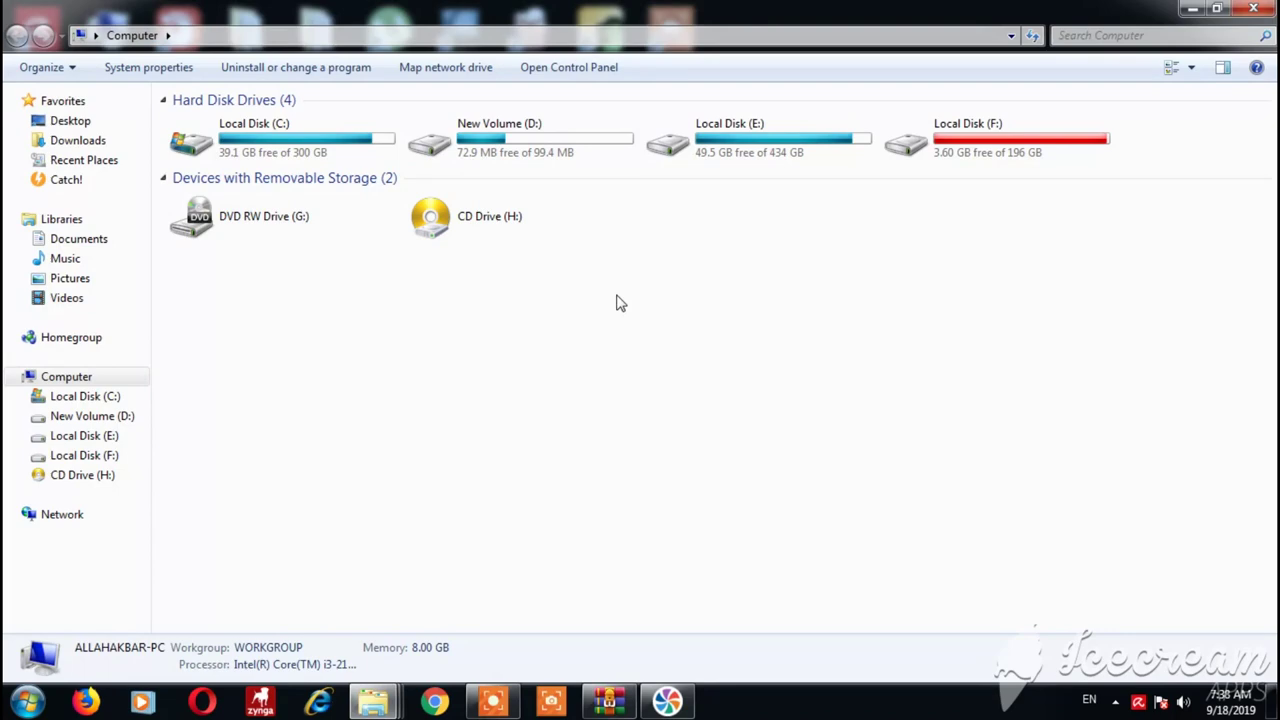
double_click(725, 140)
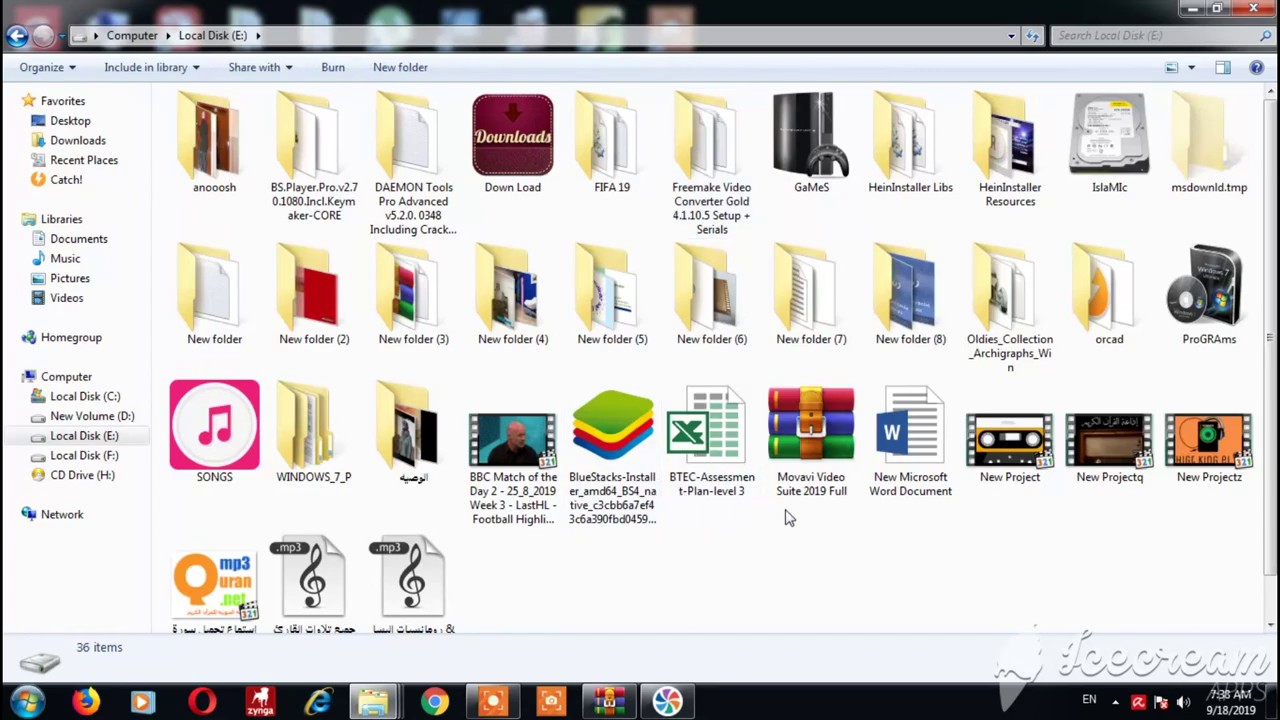
click(818, 448)
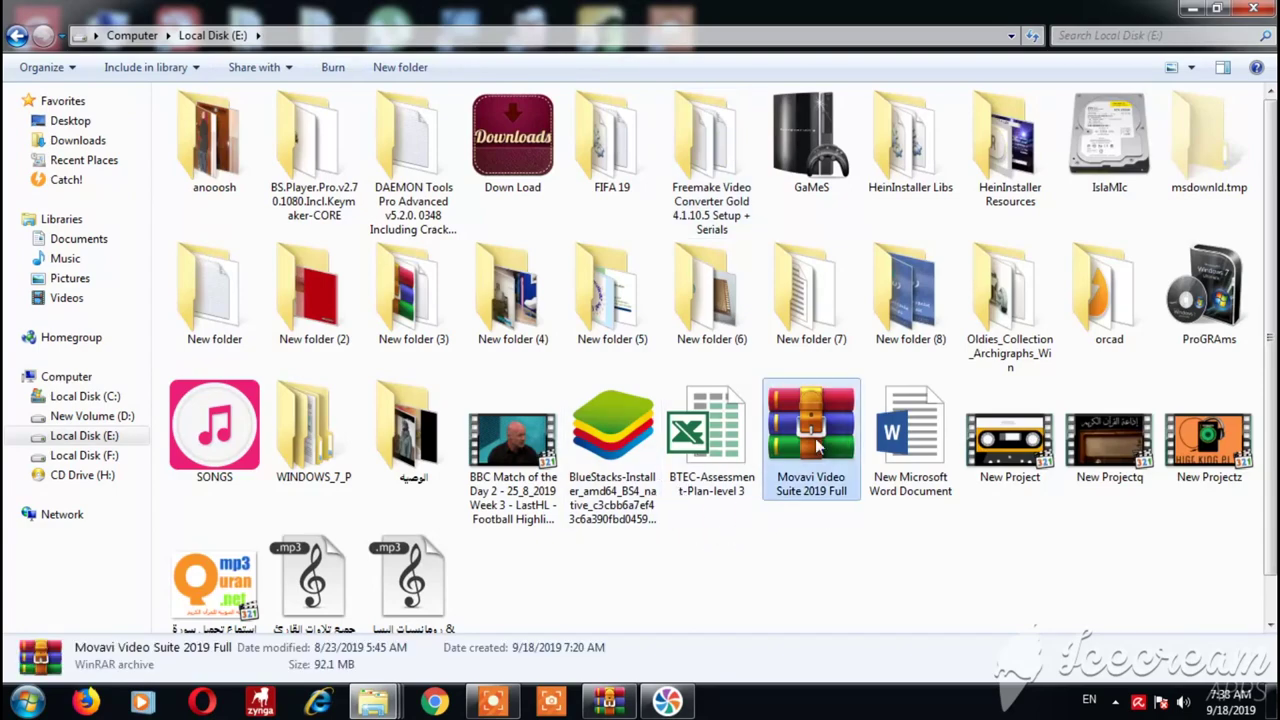
double_click(818, 448)
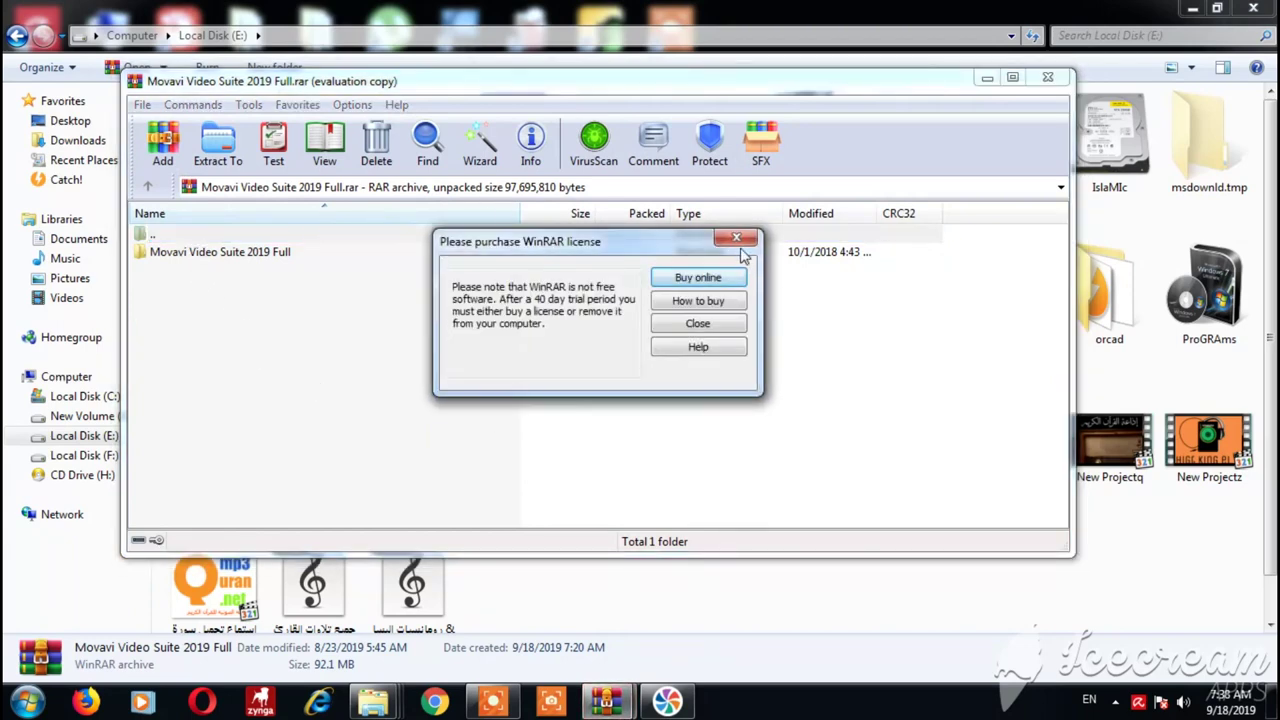
click(736, 239)
View the Crack folder inside the archive's Movavi Video Suite 2019 Full folder, leaving both open windows minimized.
click(198, 262)
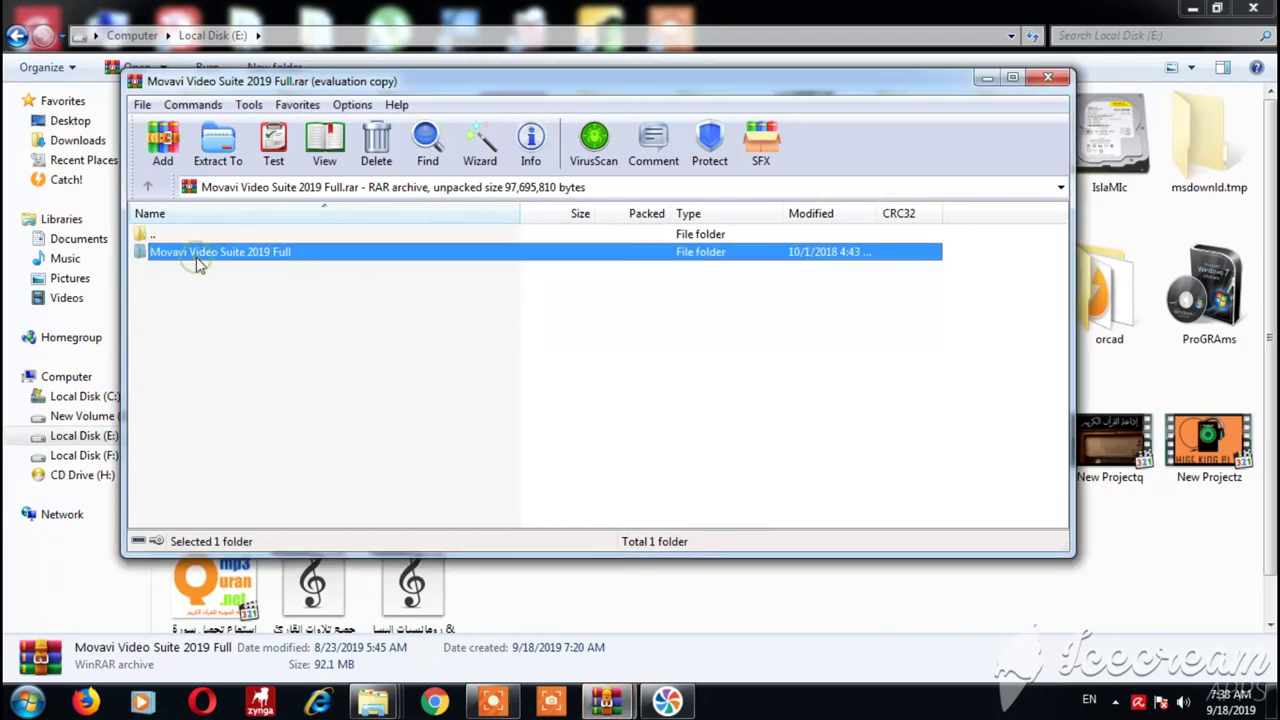
double_click(198, 262)
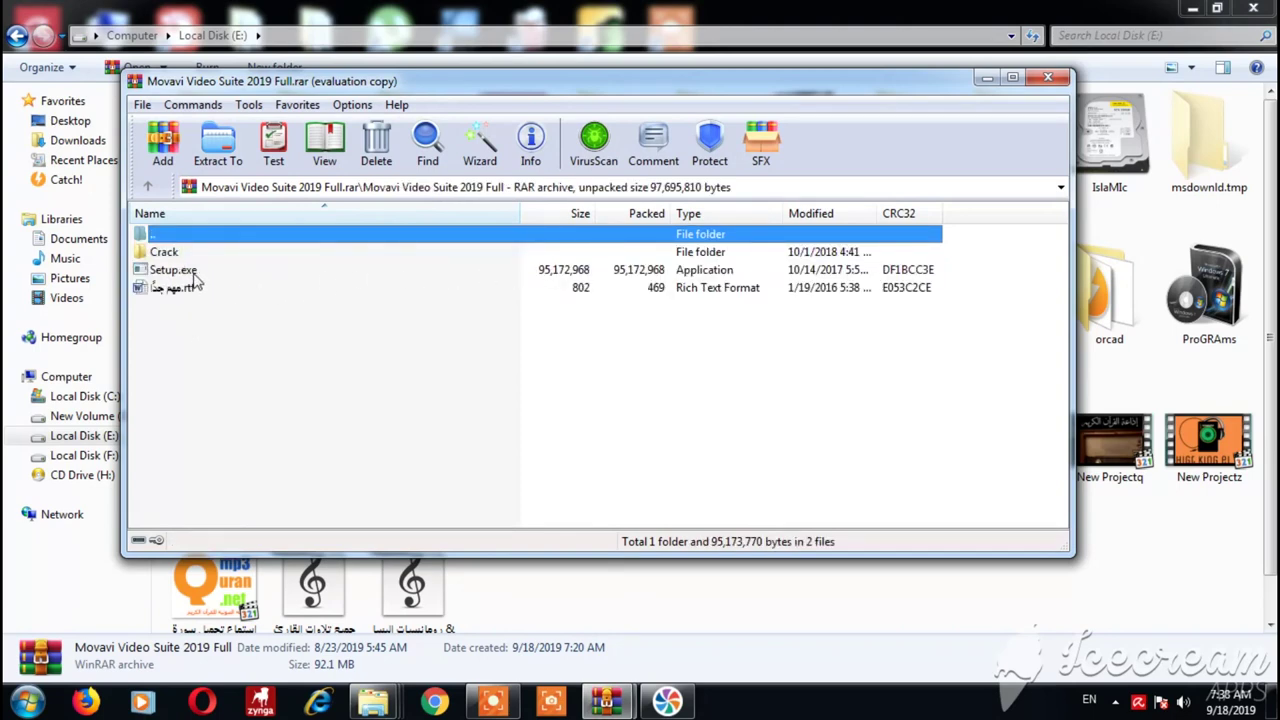
double_click(186, 253)
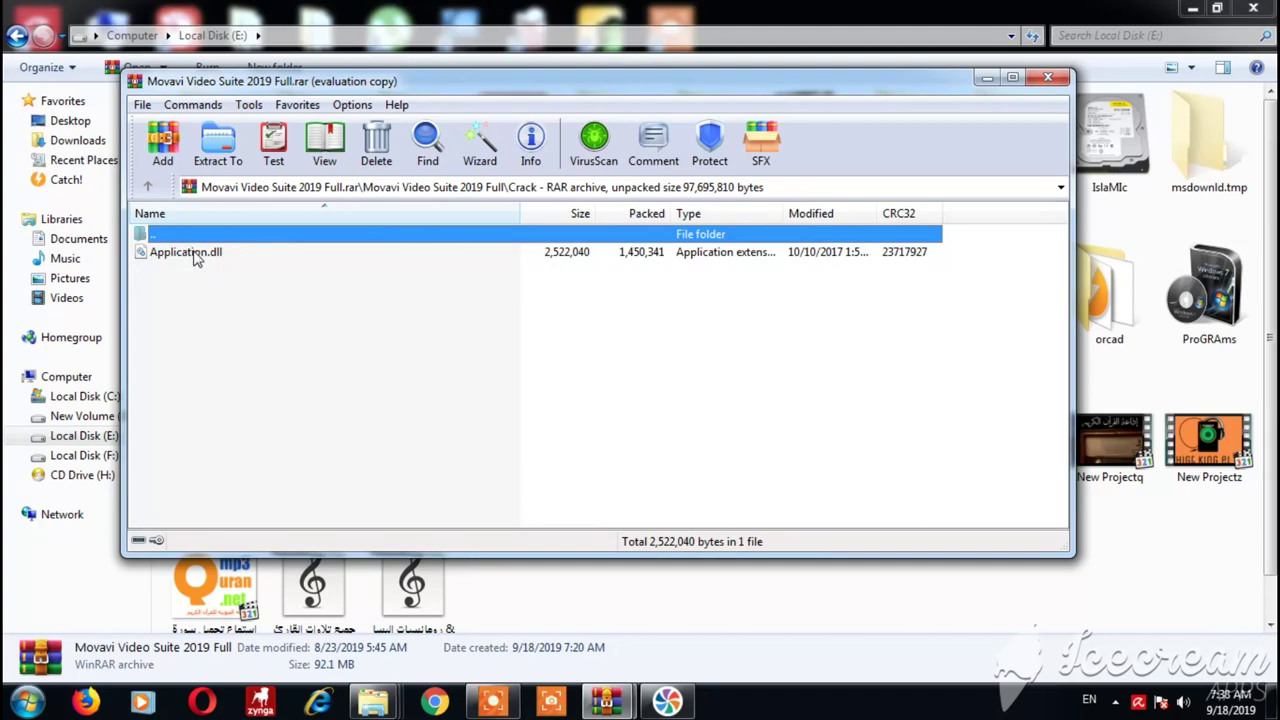
click(1193, 8)
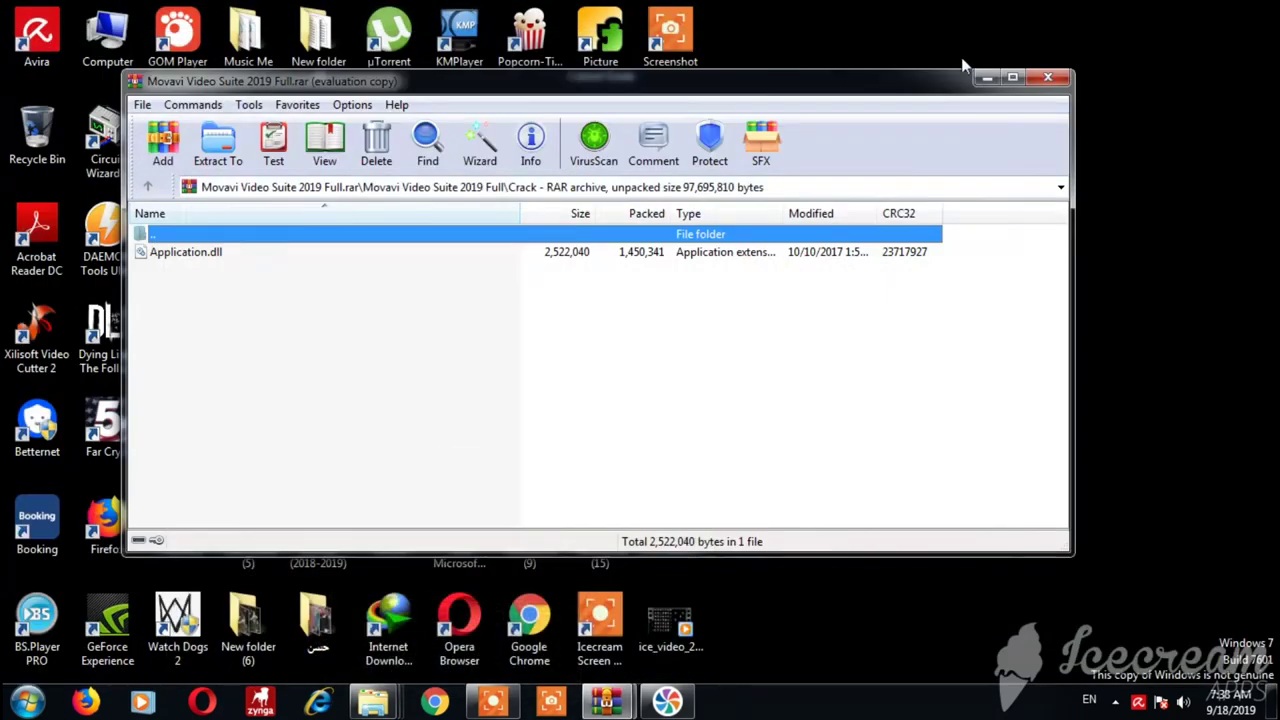
click(982, 76)
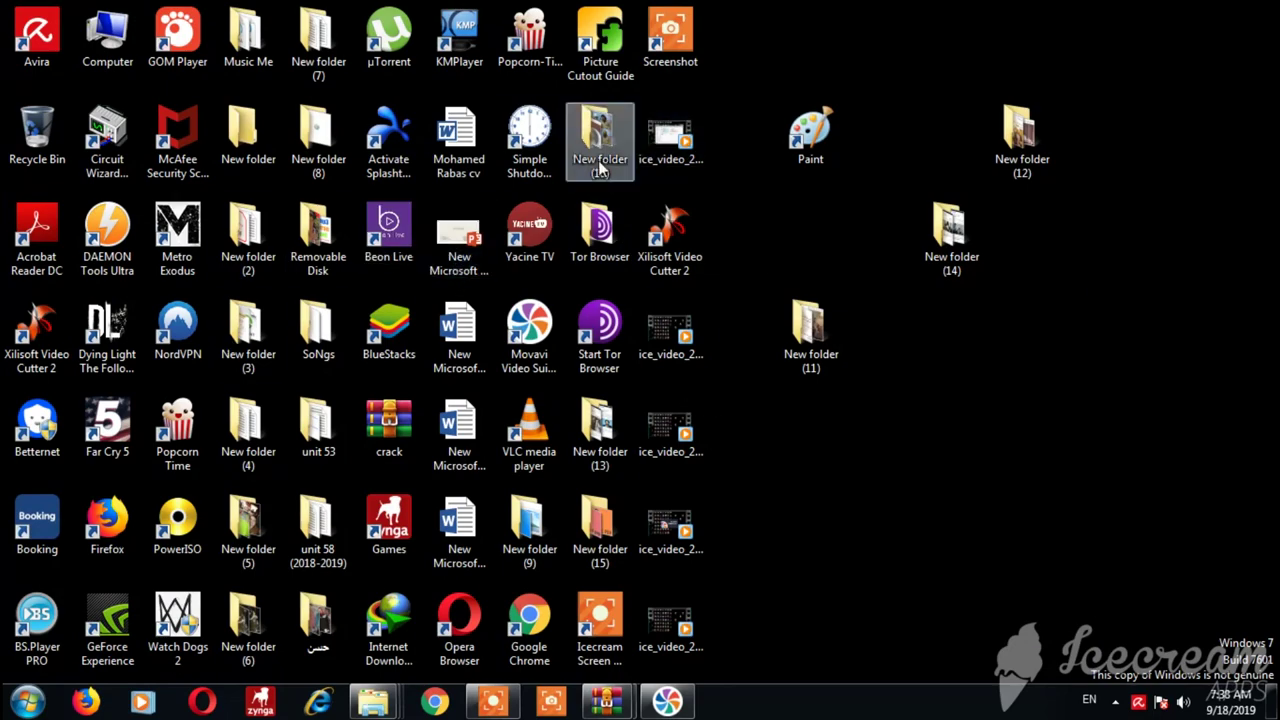
View the installation folder behind the Movavi Video Suite 17 desktop shortcut and close it again.
right_click(541, 333)
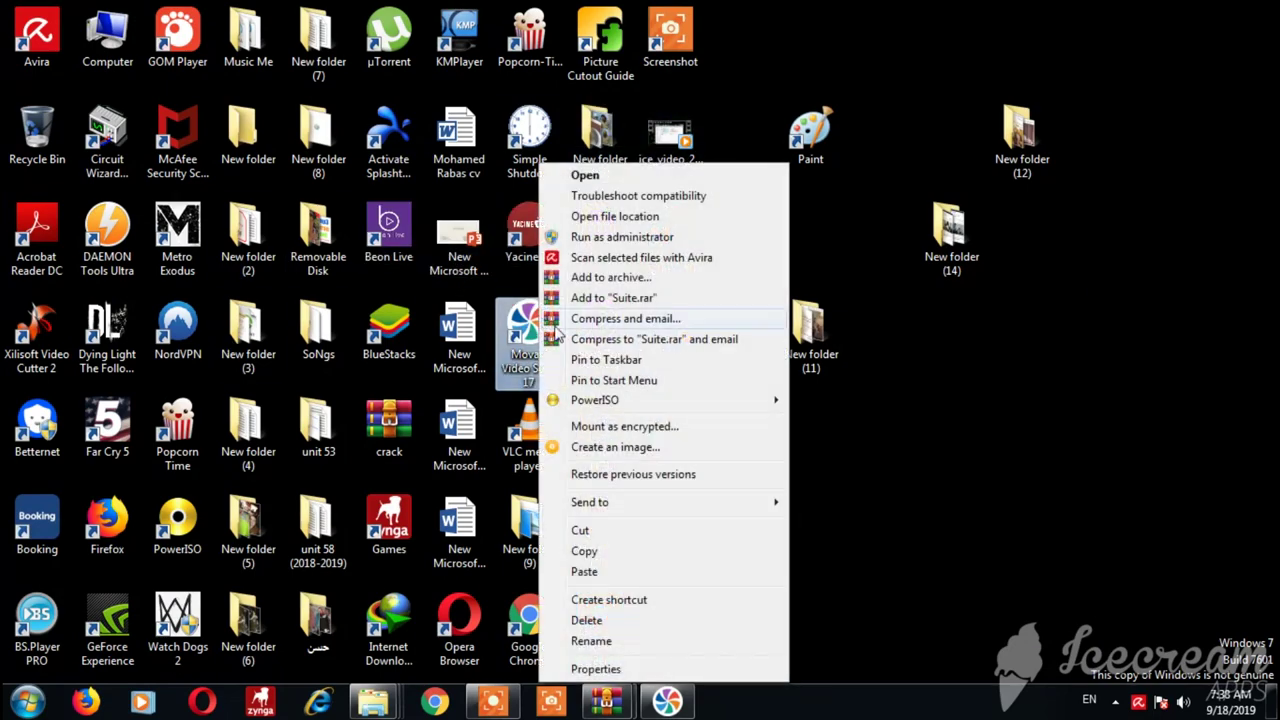
click(614, 216)
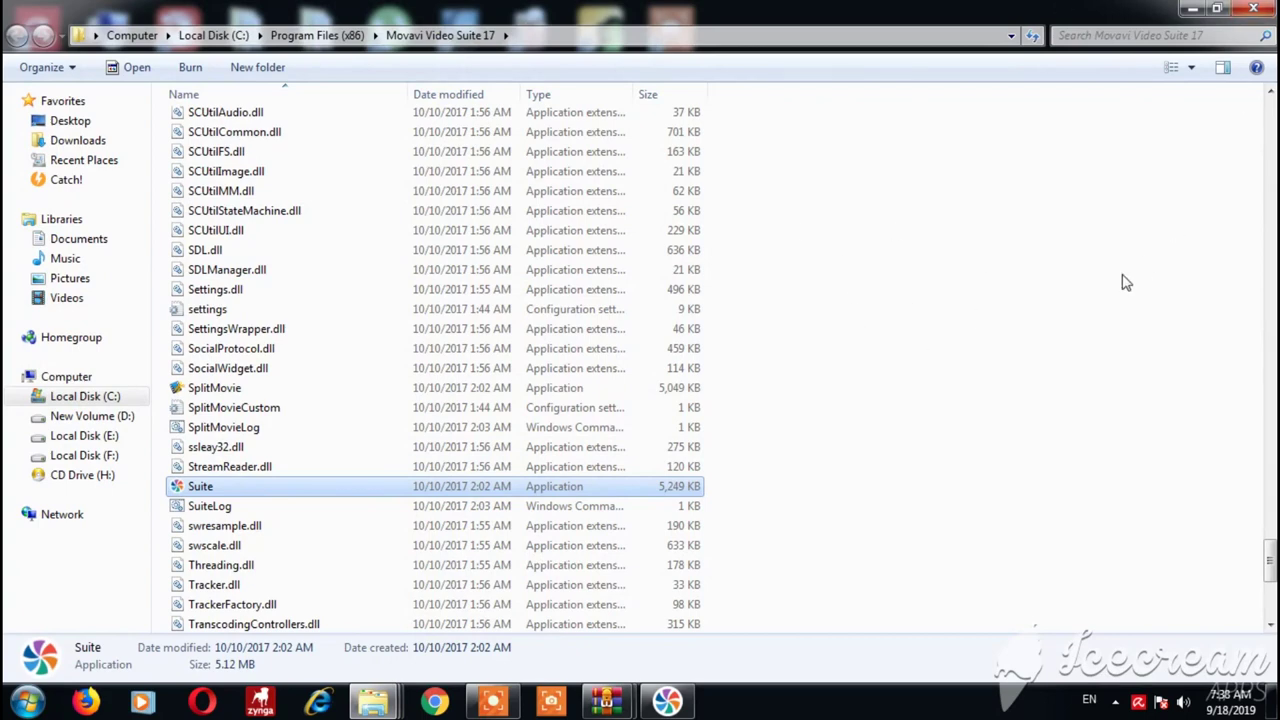
click(1240, 8)
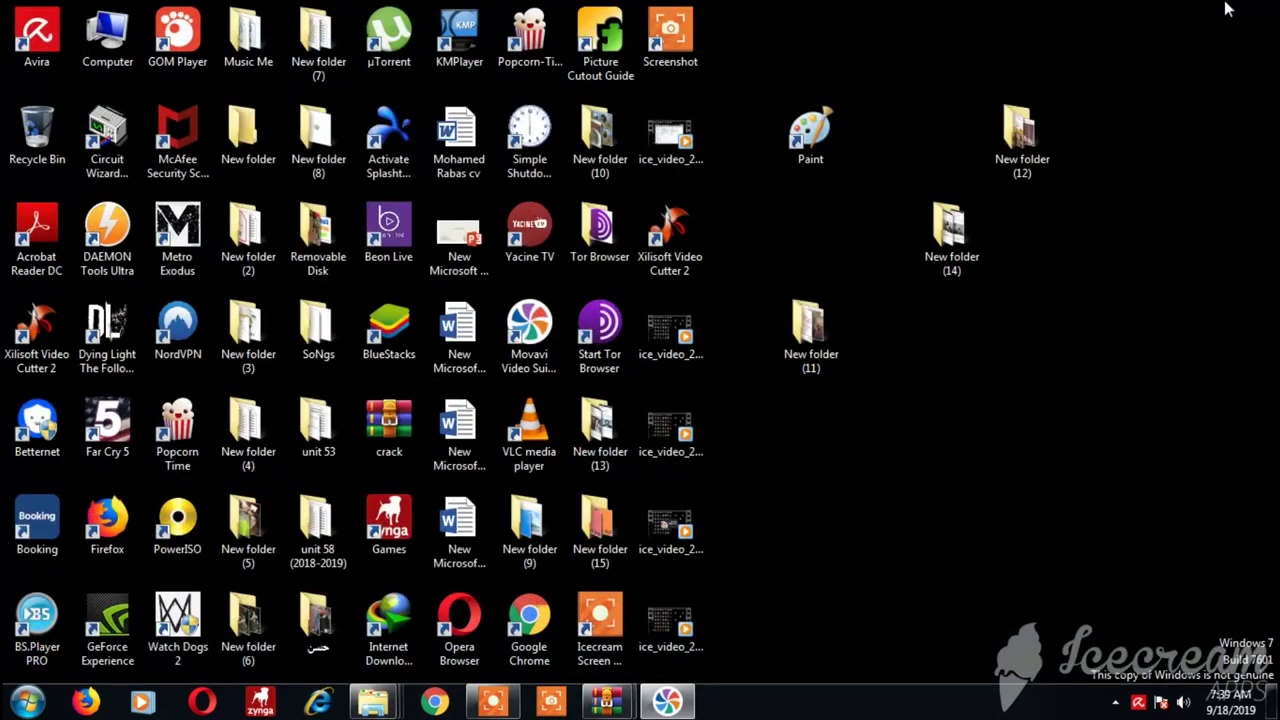
Switch to Movavi Video Suite 17, launch its Edit video module and dismiss the start and upgrade offer windows.
mouse_move(672, 704)
click(686, 710)
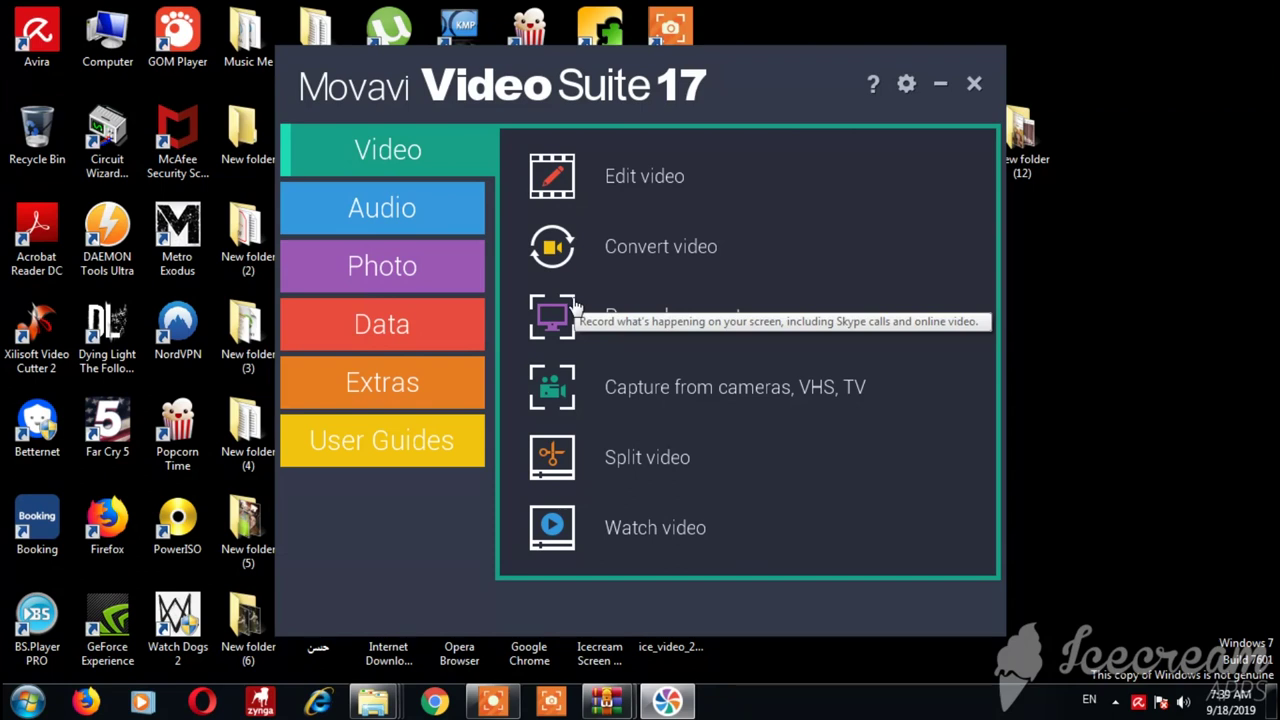
click(623, 190)
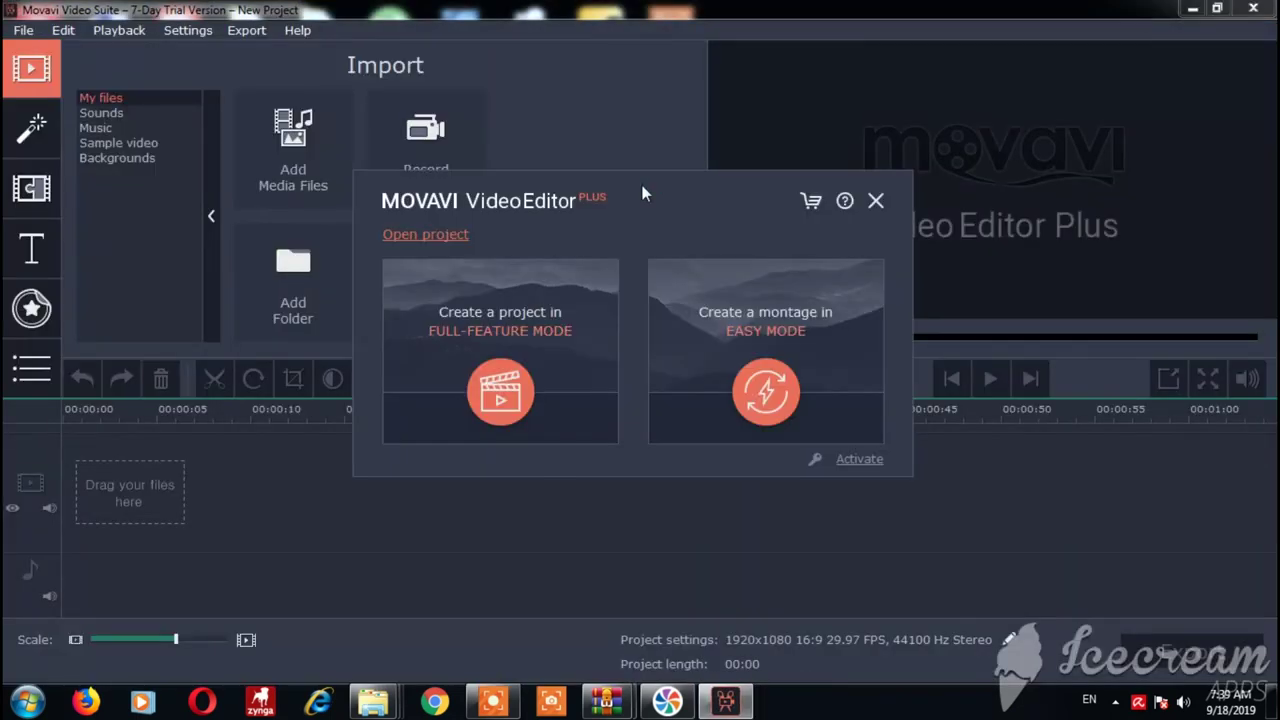
click(877, 200)
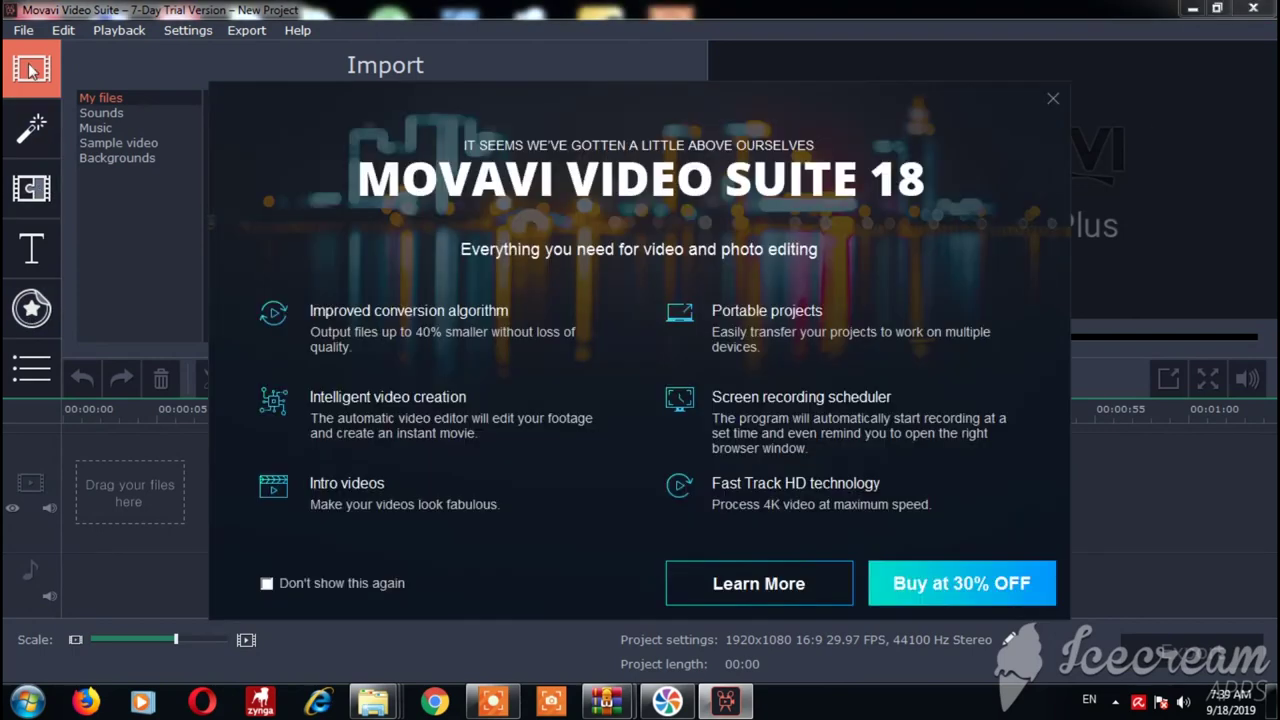
click(1052, 99)
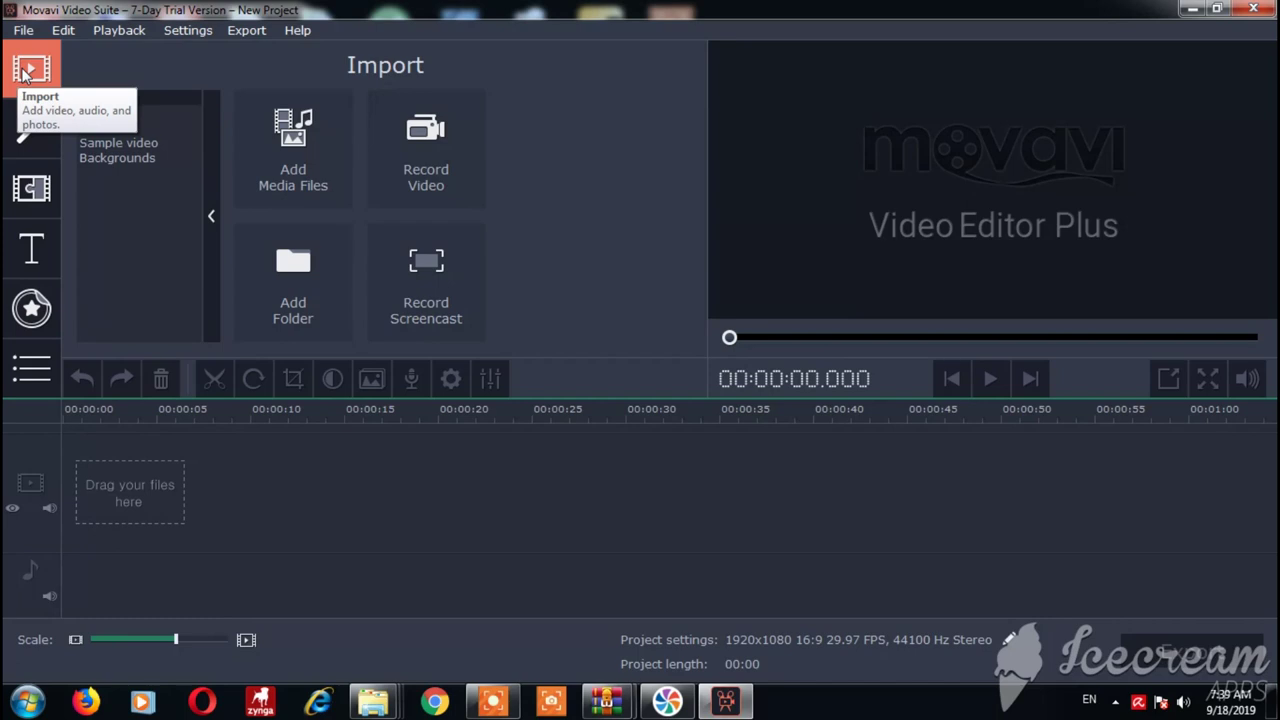
Look through the Filters, Transitions, Titles and Stickers collections of the video editor.
click(29, 136)
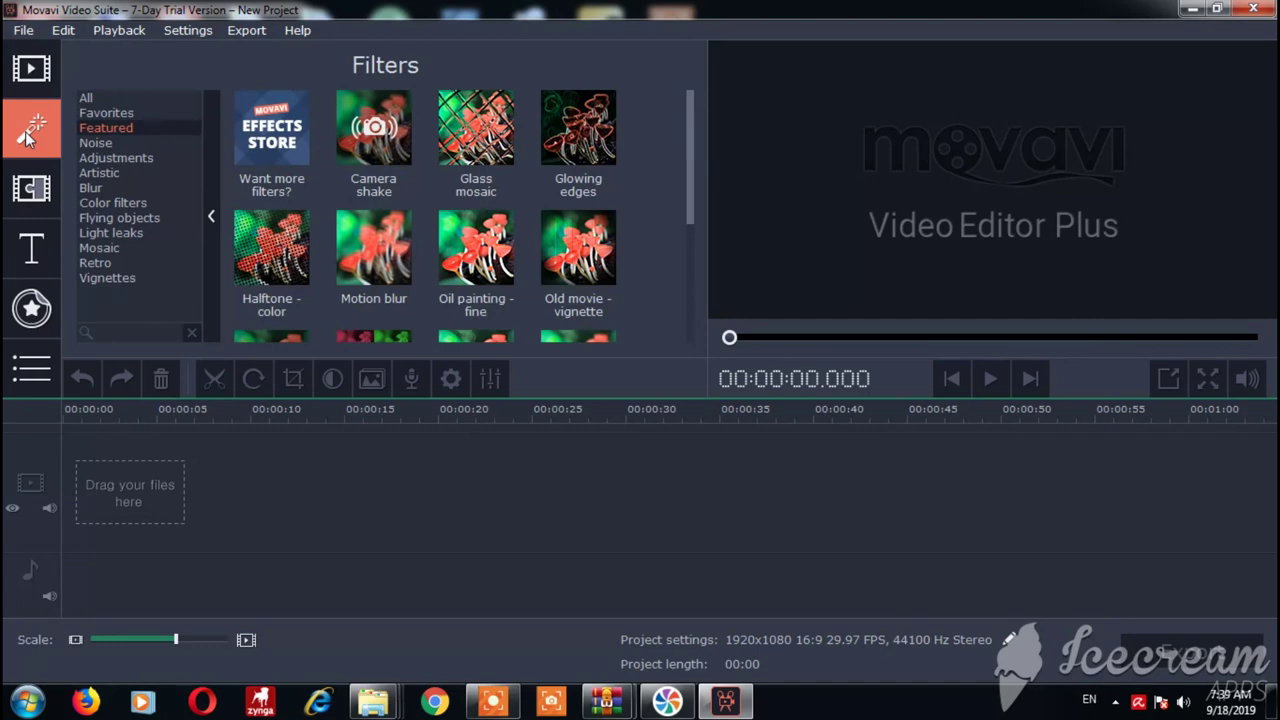
click(48, 190)
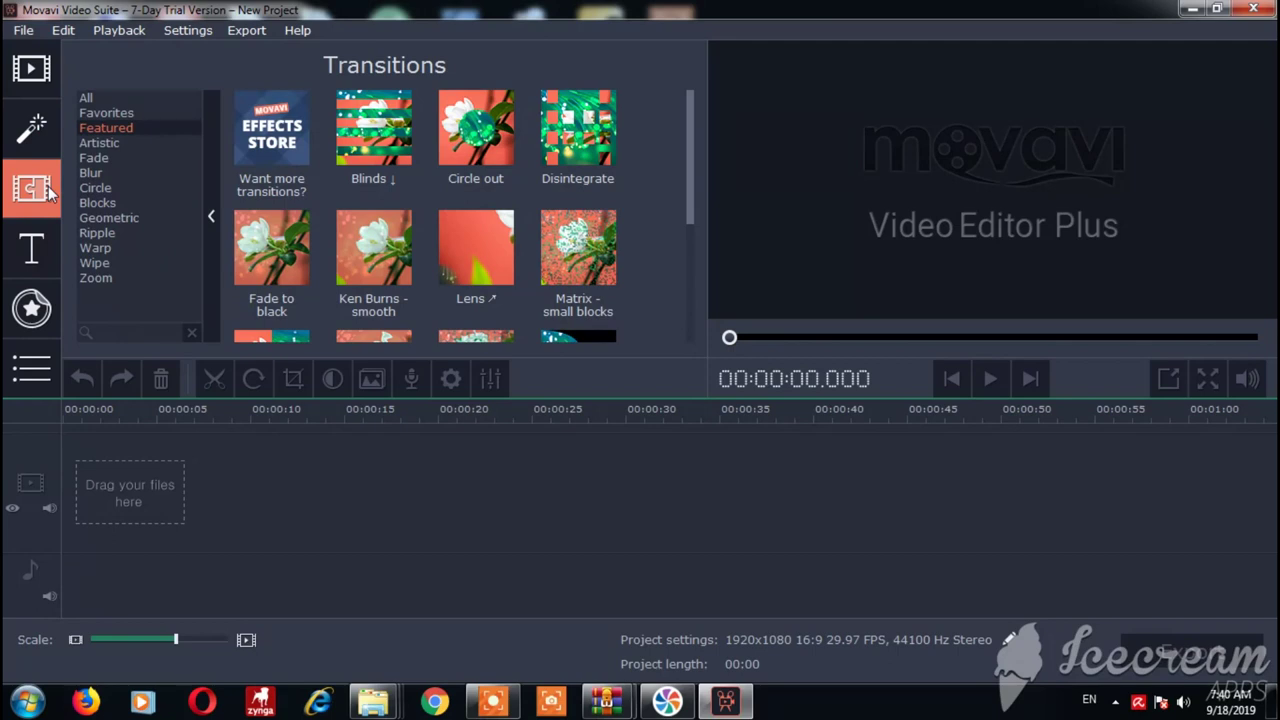
click(31, 248)
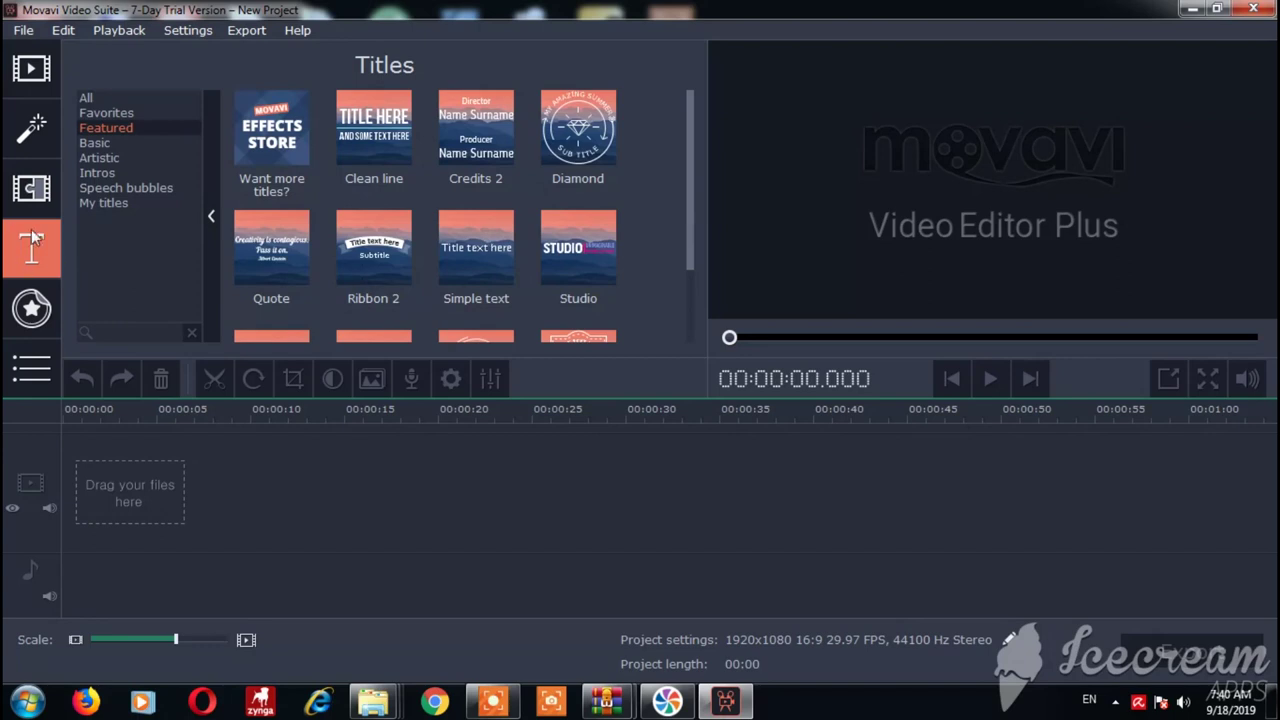
click(31, 307)
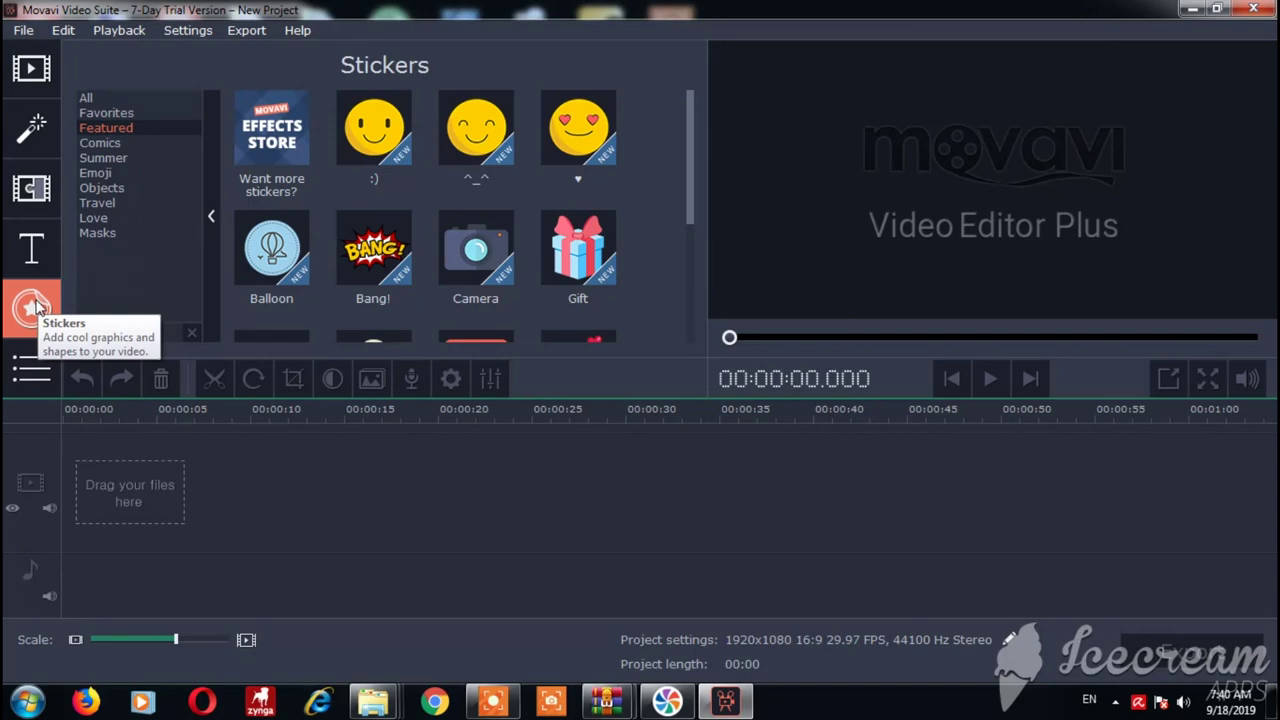
Import the Background-Orange-HD image into the project and extend its timeline clip to 11 seconds.
click(31, 70)
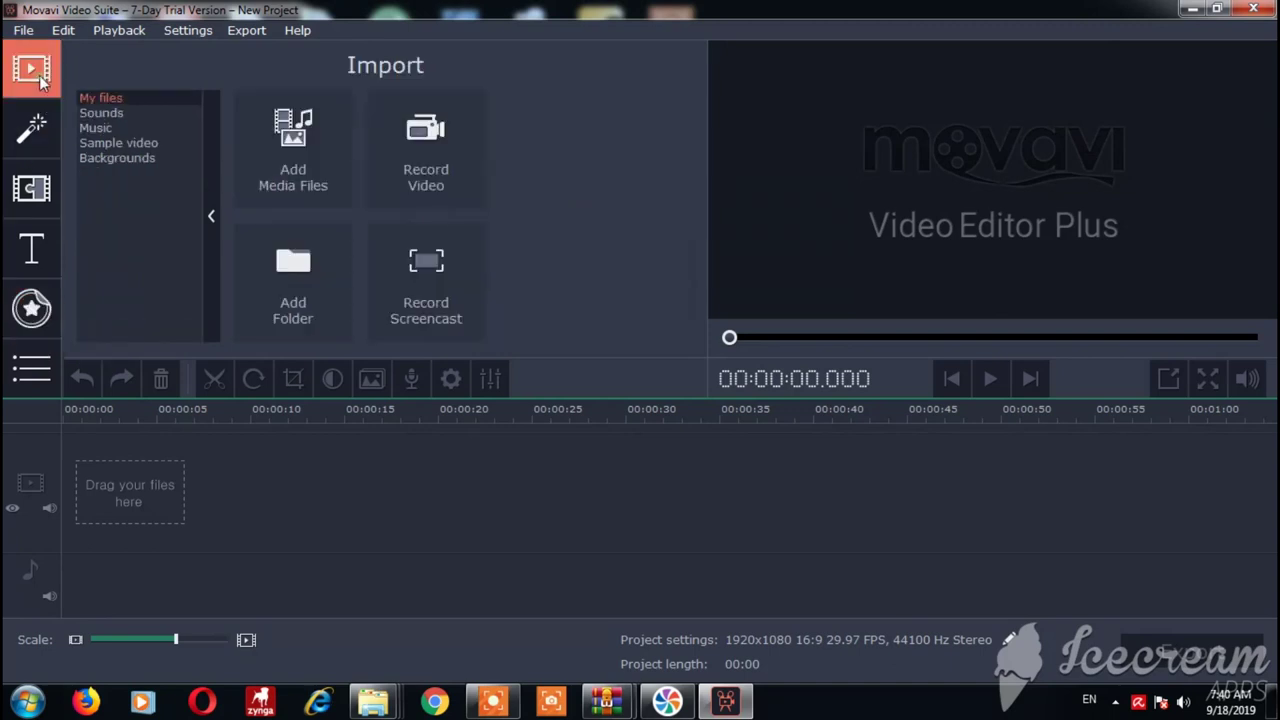
click(25, 31)
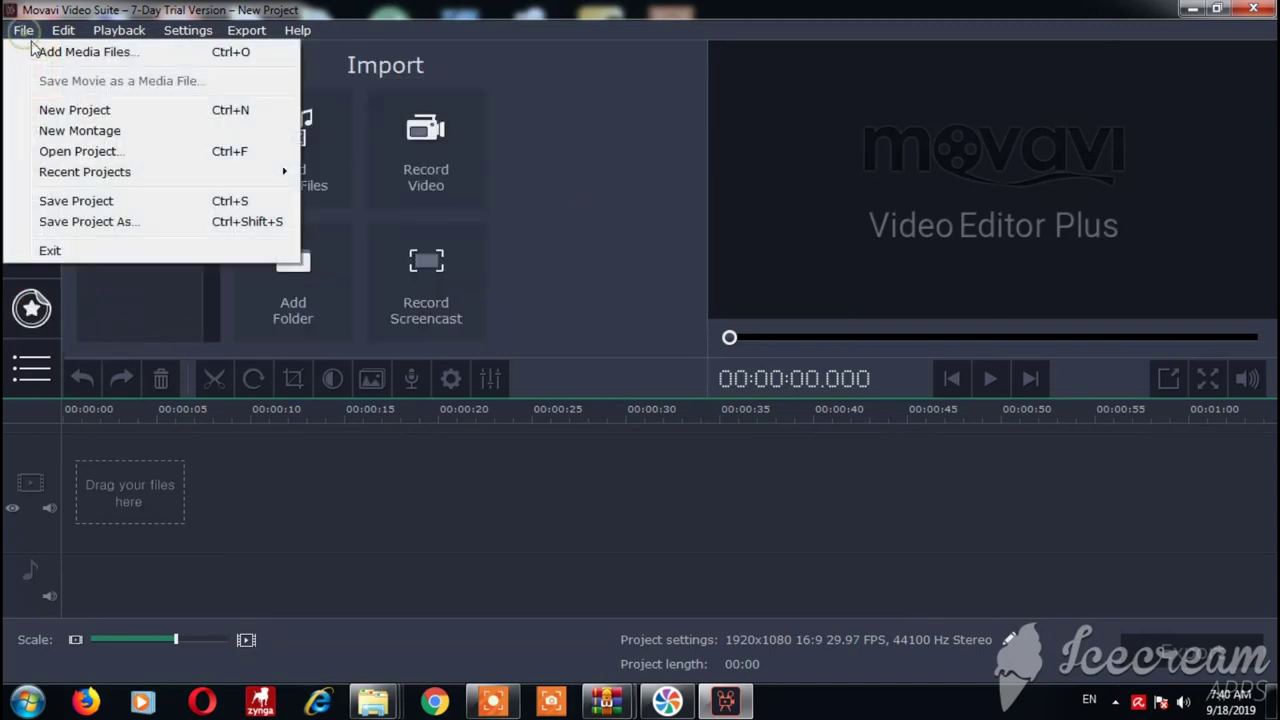
click(70, 54)
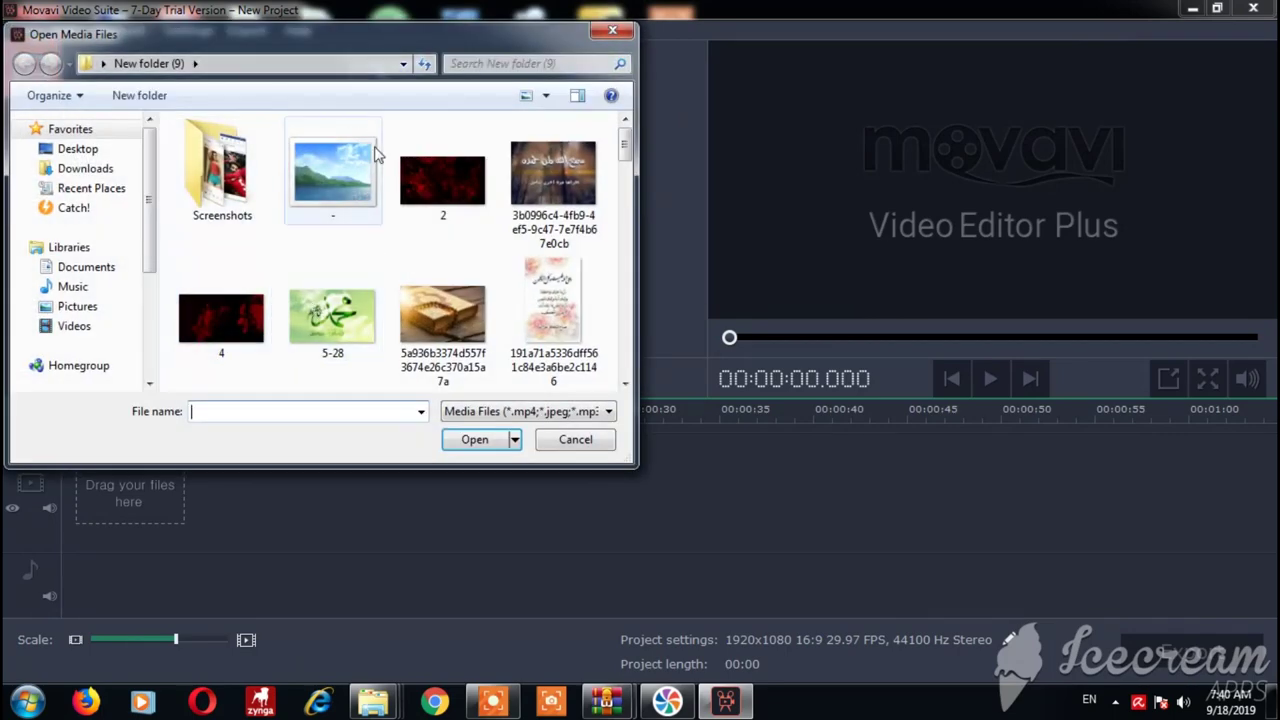
drag(625, 164, 634, 234)
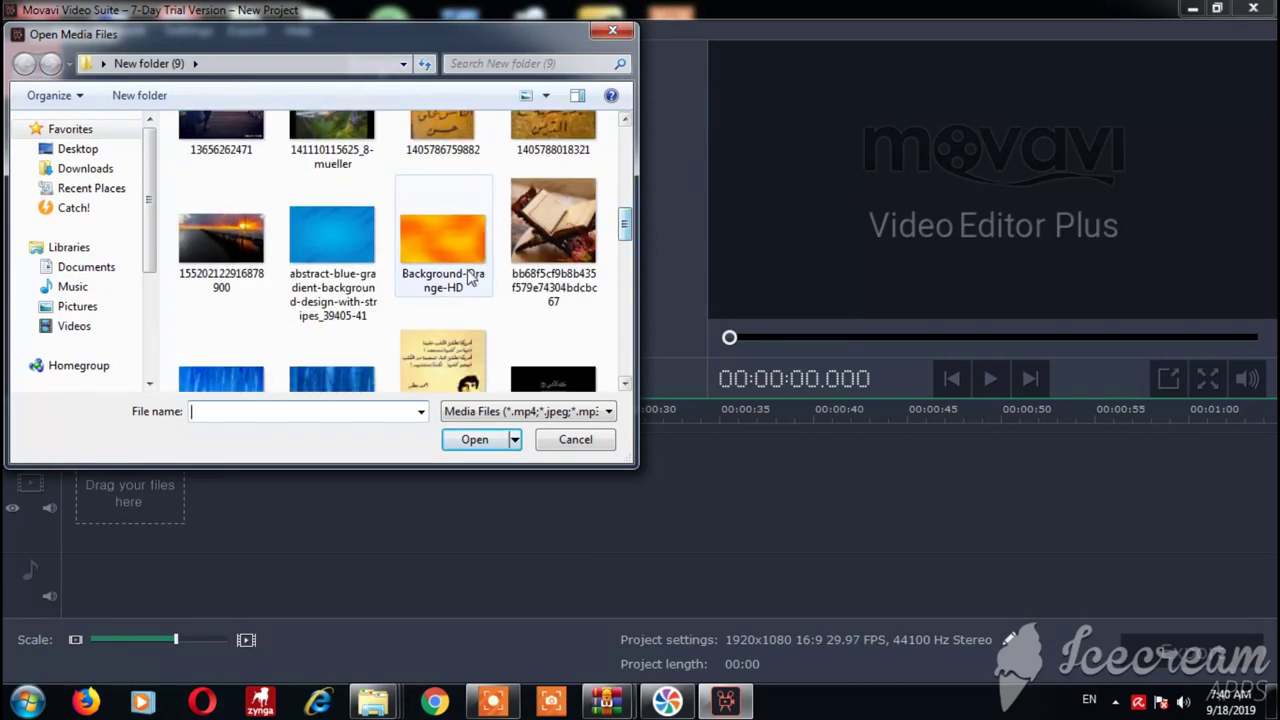
click(443, 245)
click(473, 440)
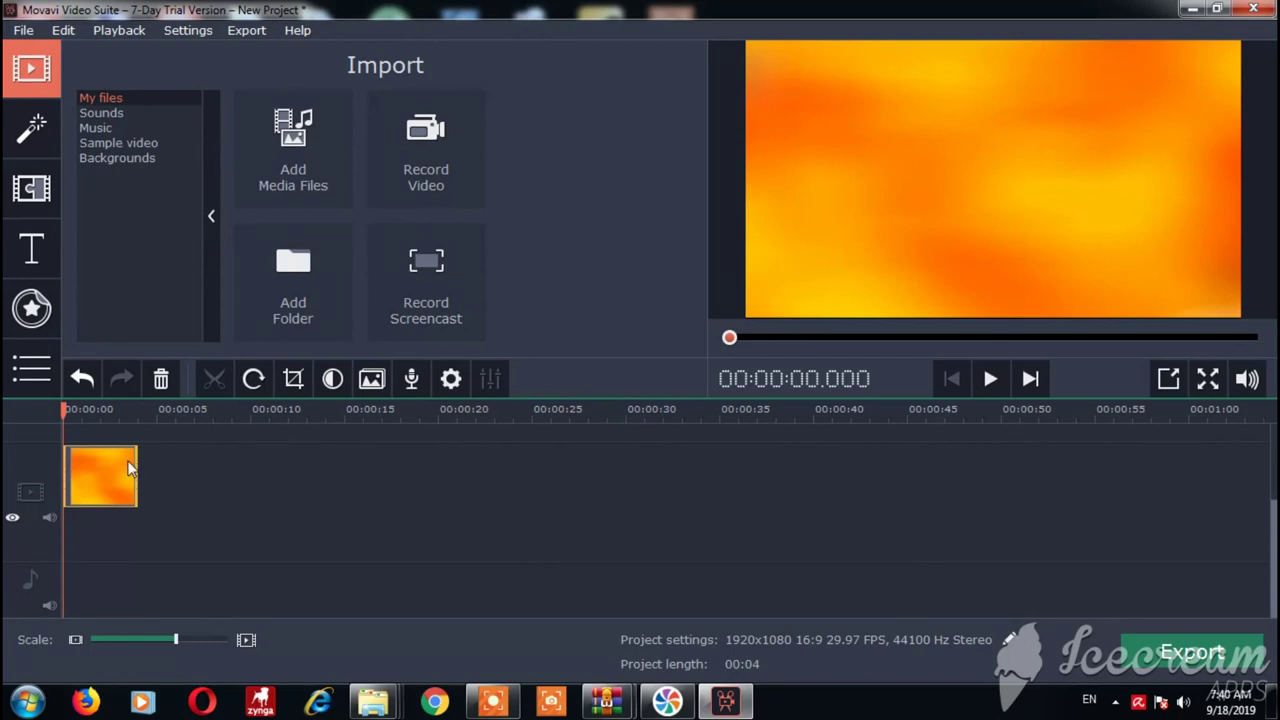
drag(137, 468, 264, 461)
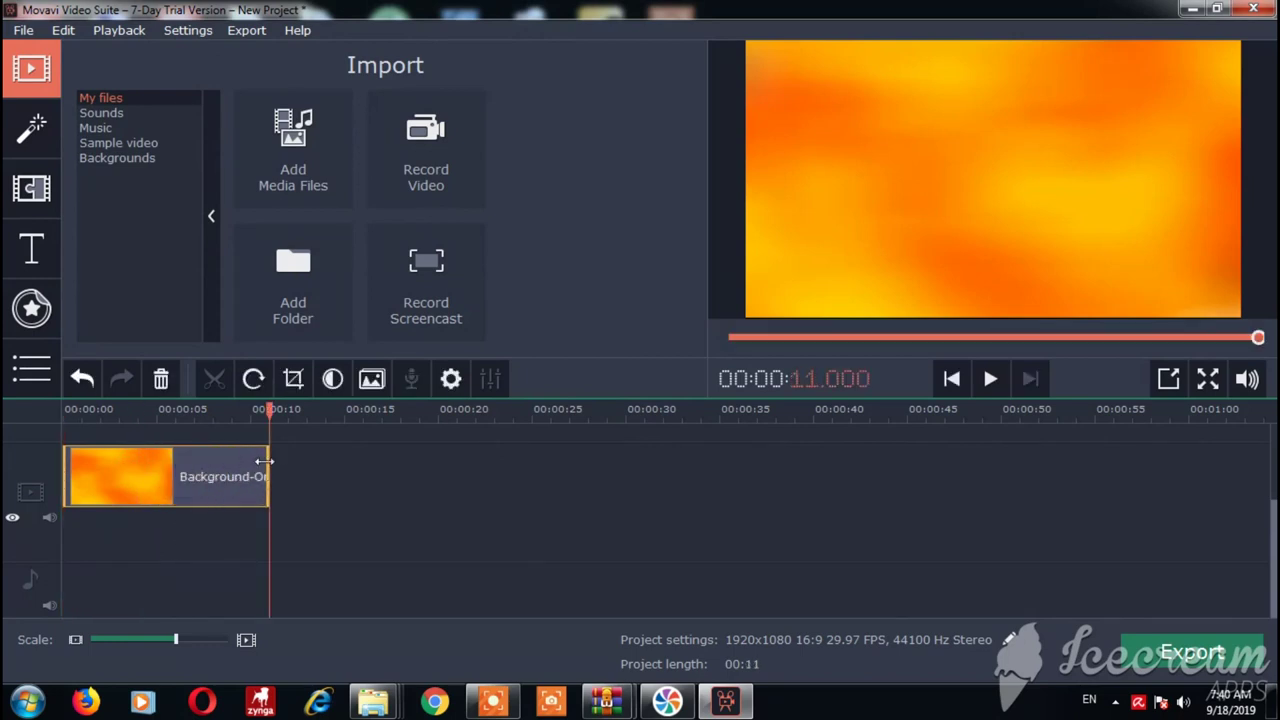
Add the Trendy circle title above the orange background from the start of the timeline and stretch it to 11 seconds.
click(31, 249)
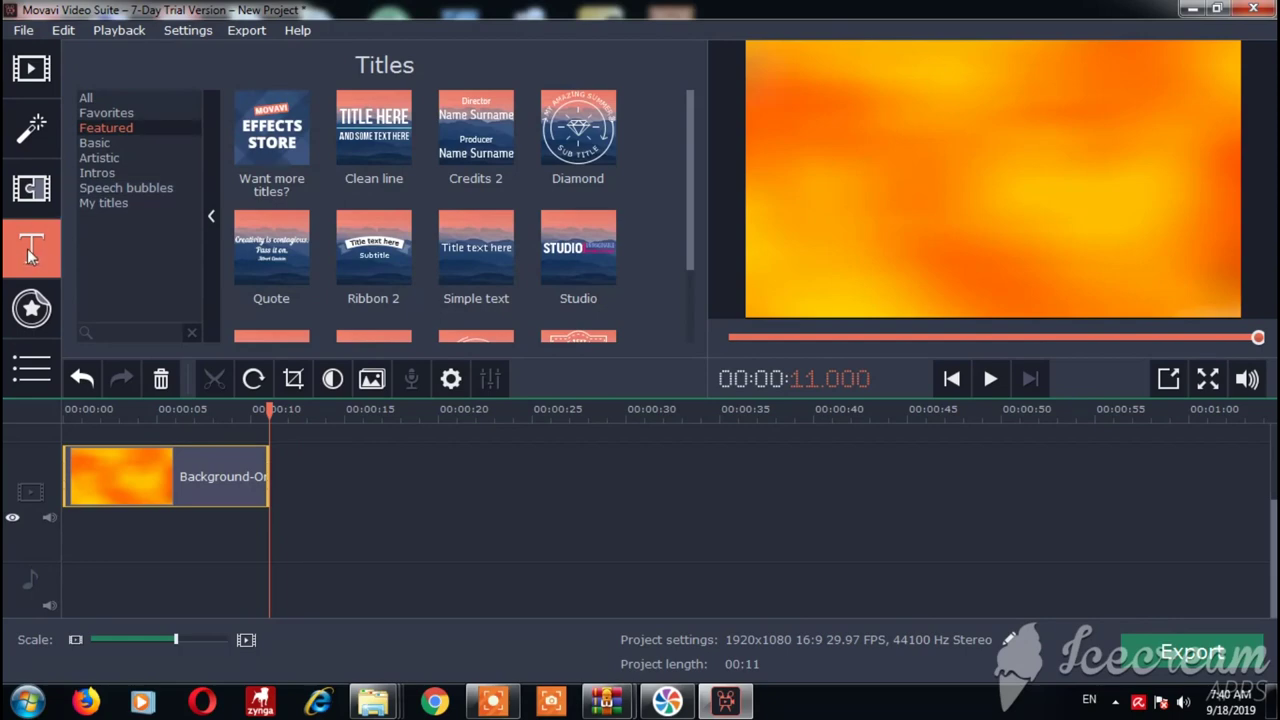
click(395, 245)
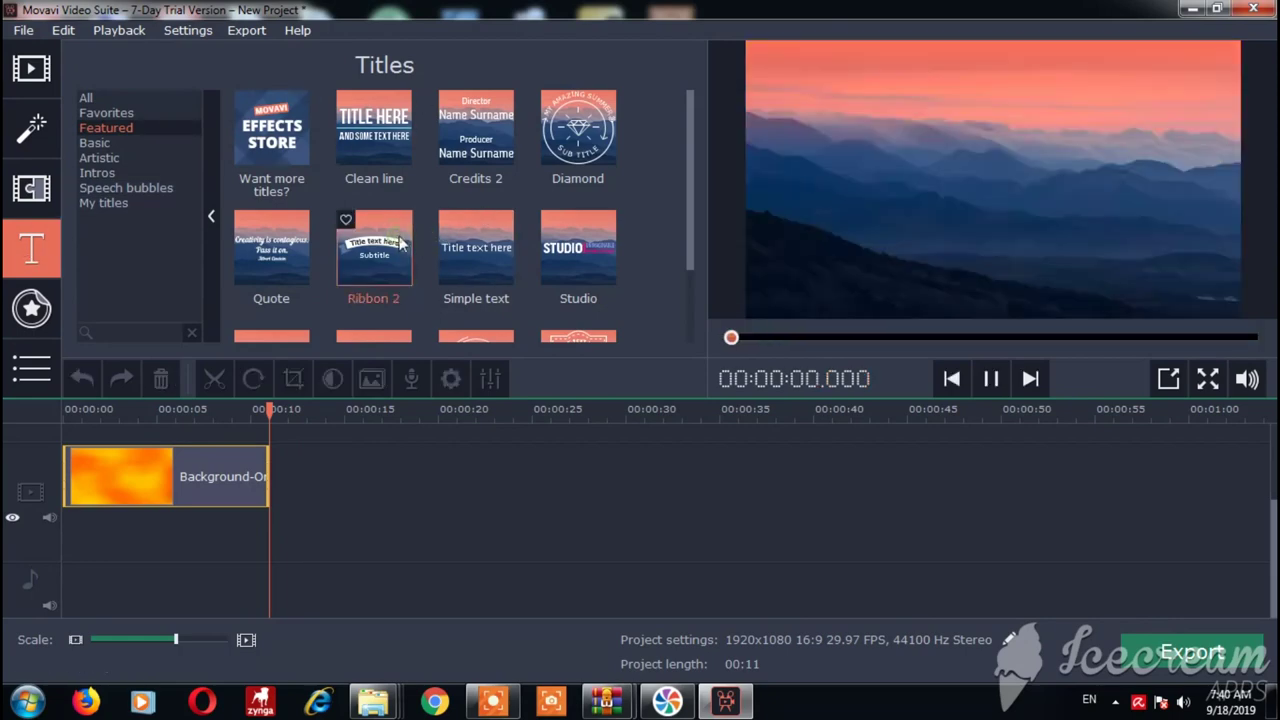
scroll(455, 238, down, 1)
click(492, 294)
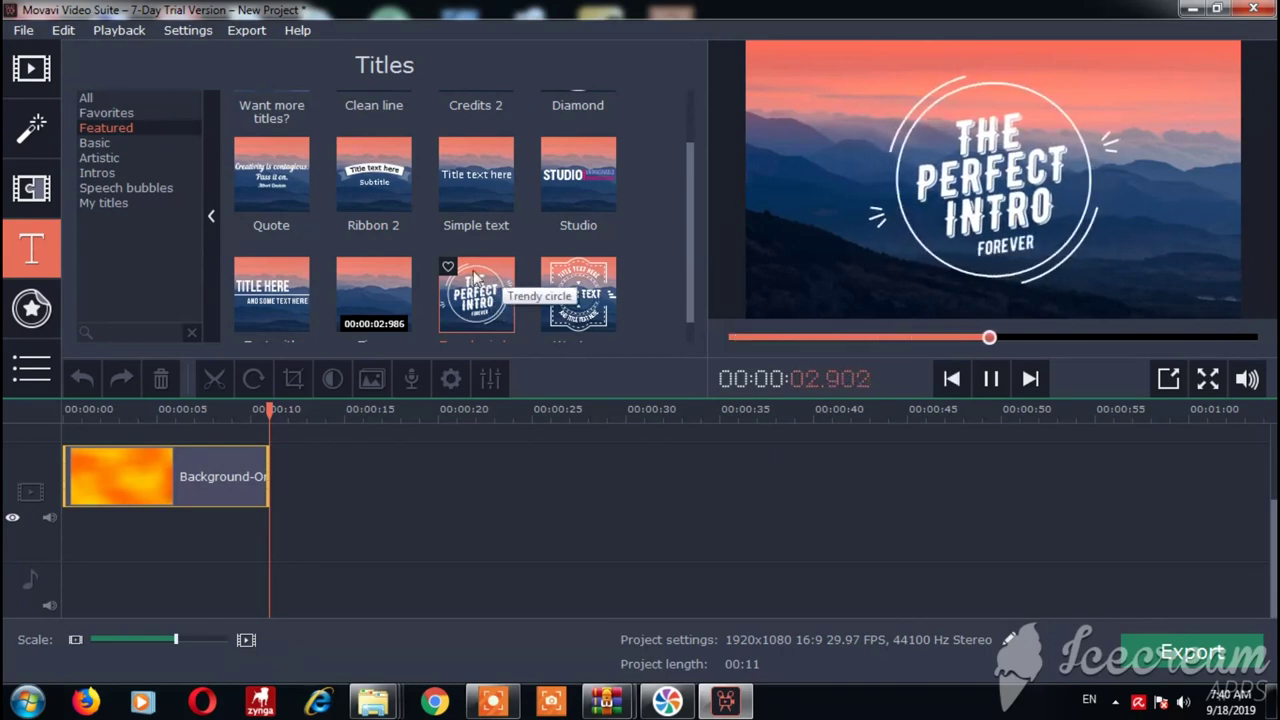
drag(445, 305, 66, 447)
drag(232, 447, 276, 451)
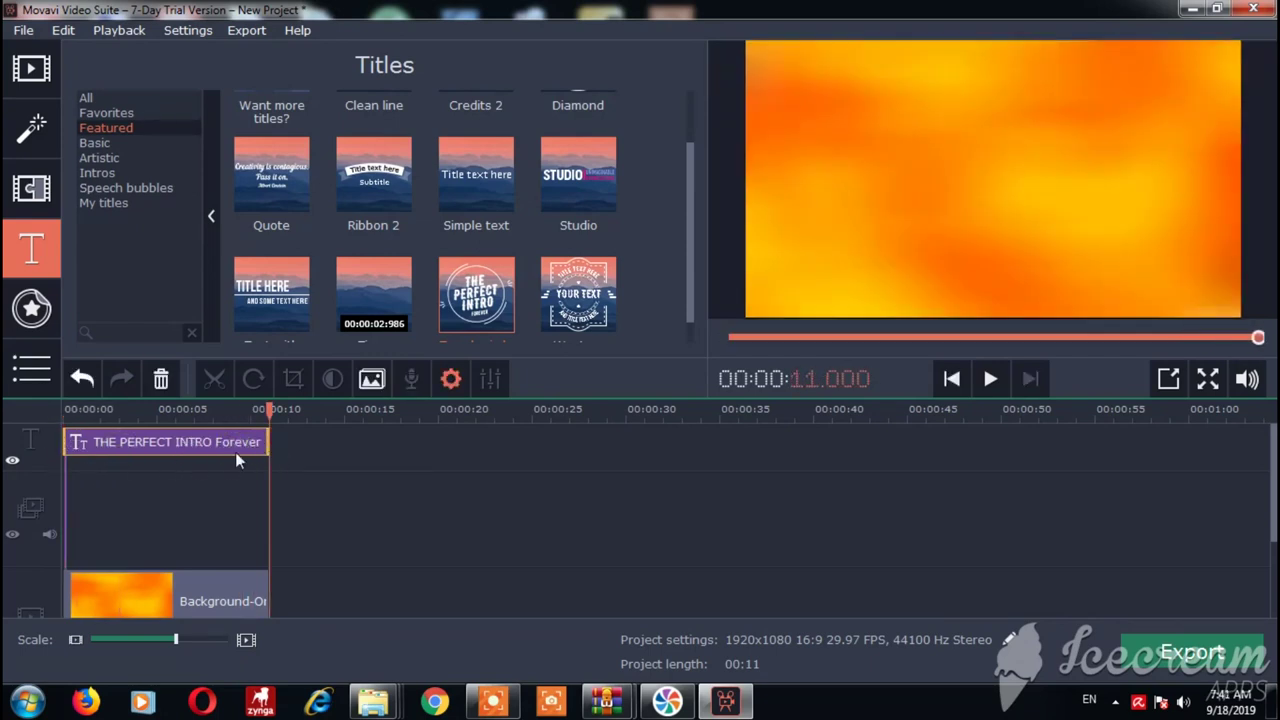
Open the title clip for editing and replace its first line, THE, with "whigt".
click(205, 447)
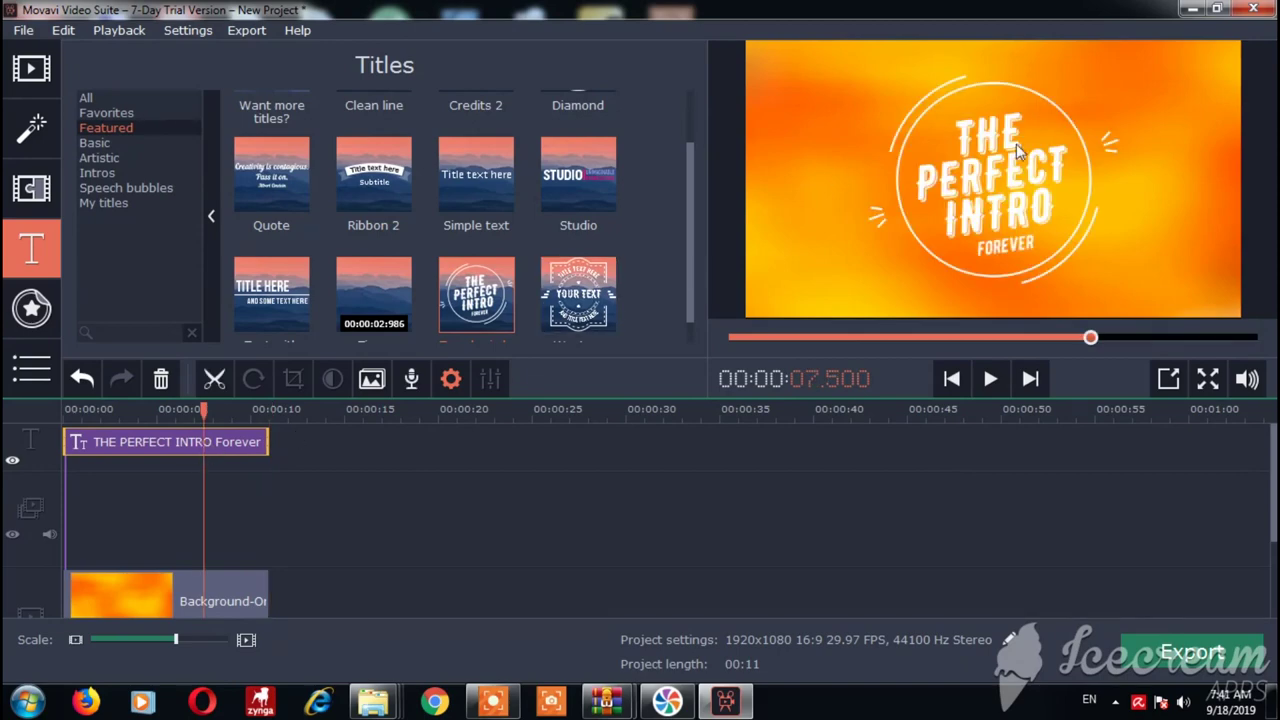
double_click(211, 442)
double_click(990, 178)
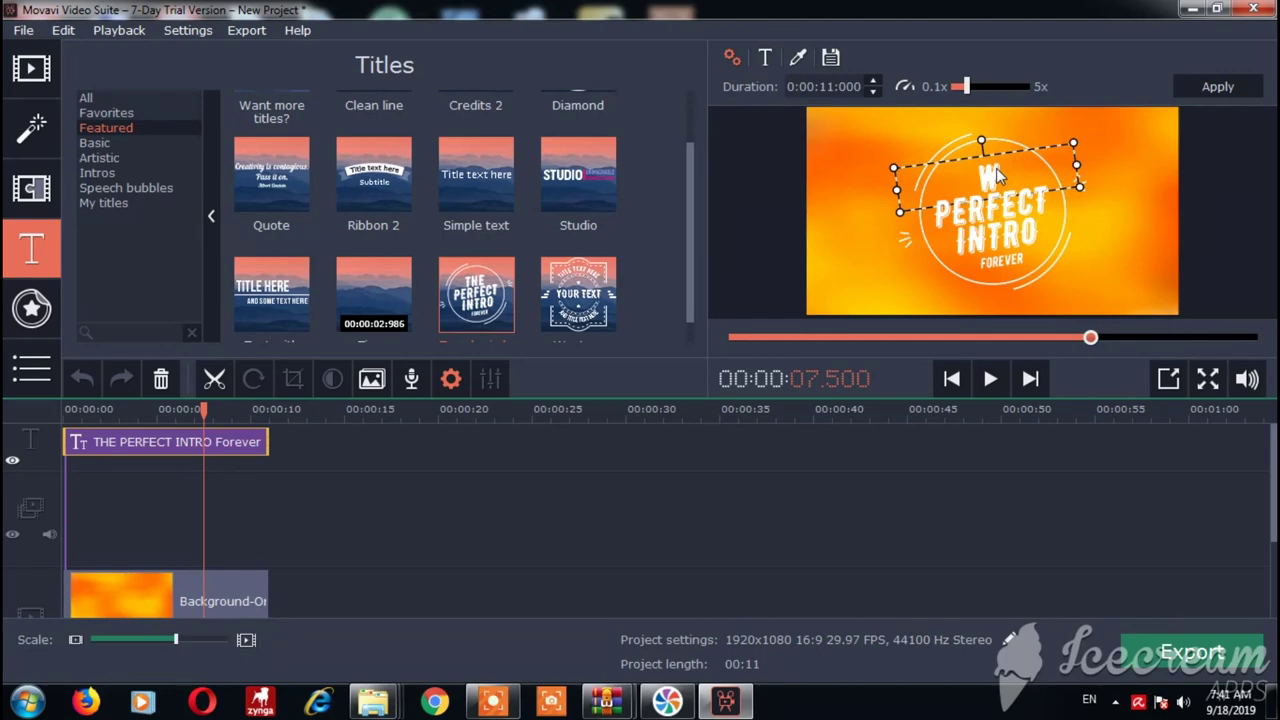
text(WIN)
Replace the title's second line, PERFECT, with "king" and its third line, INTRO, with "el pop".
click(975, 210)
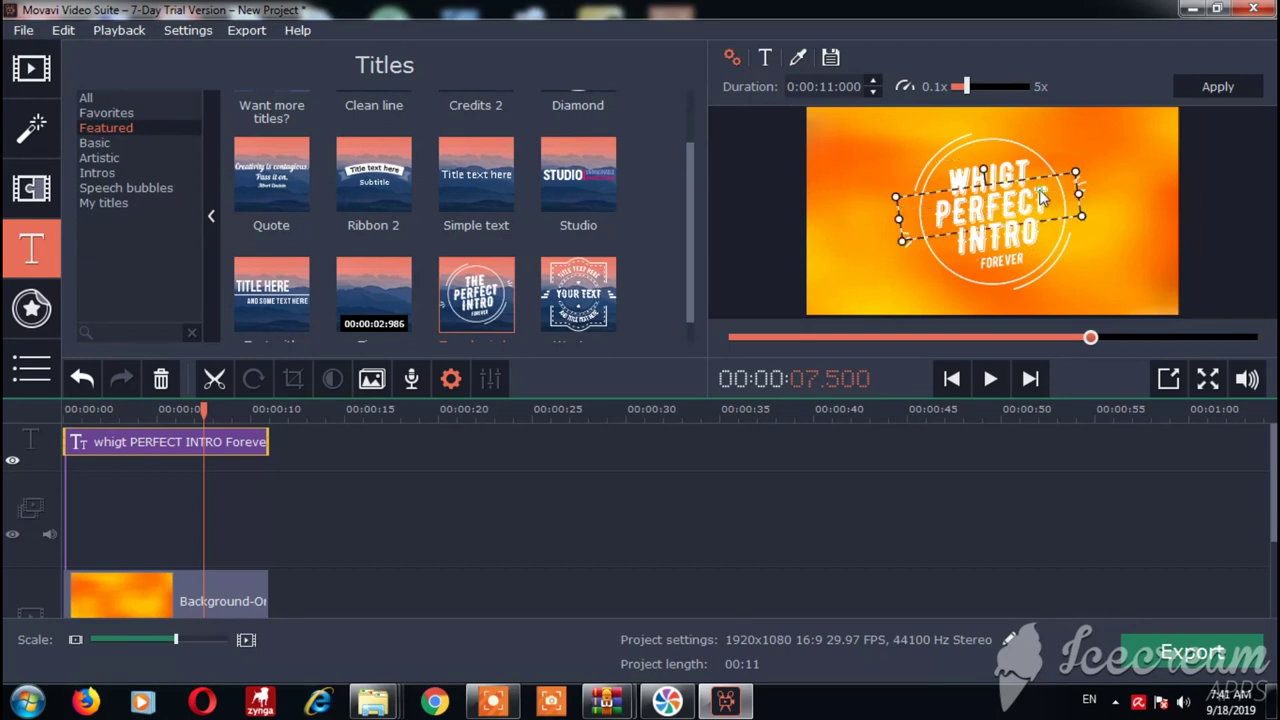
double_click(1041, 200)
text(KING)
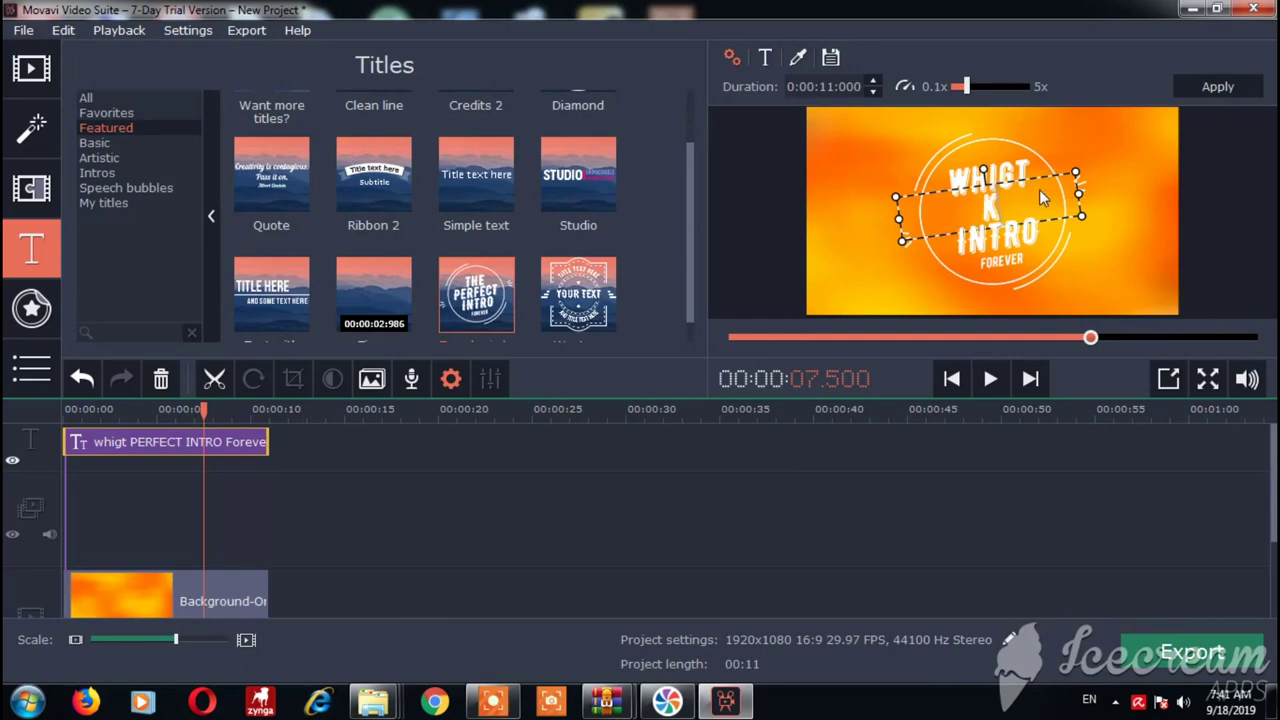
double_click(983, 236)
text(E)
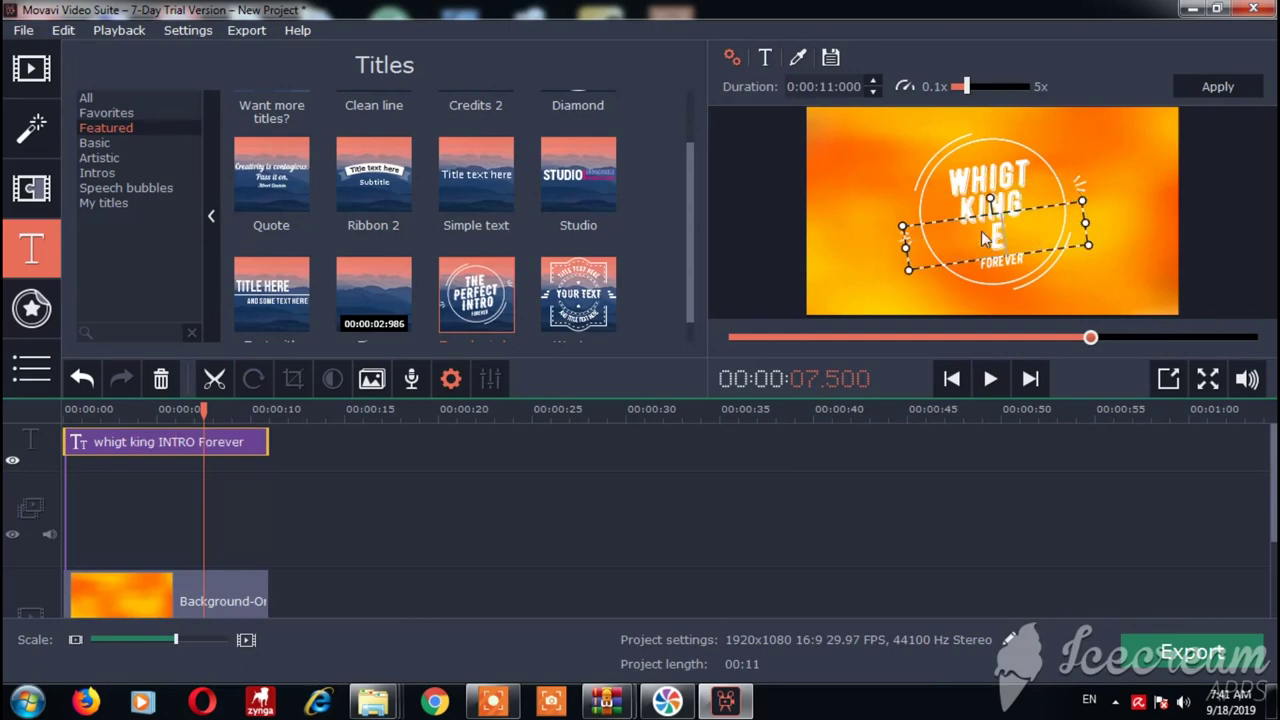
text(LPOP)
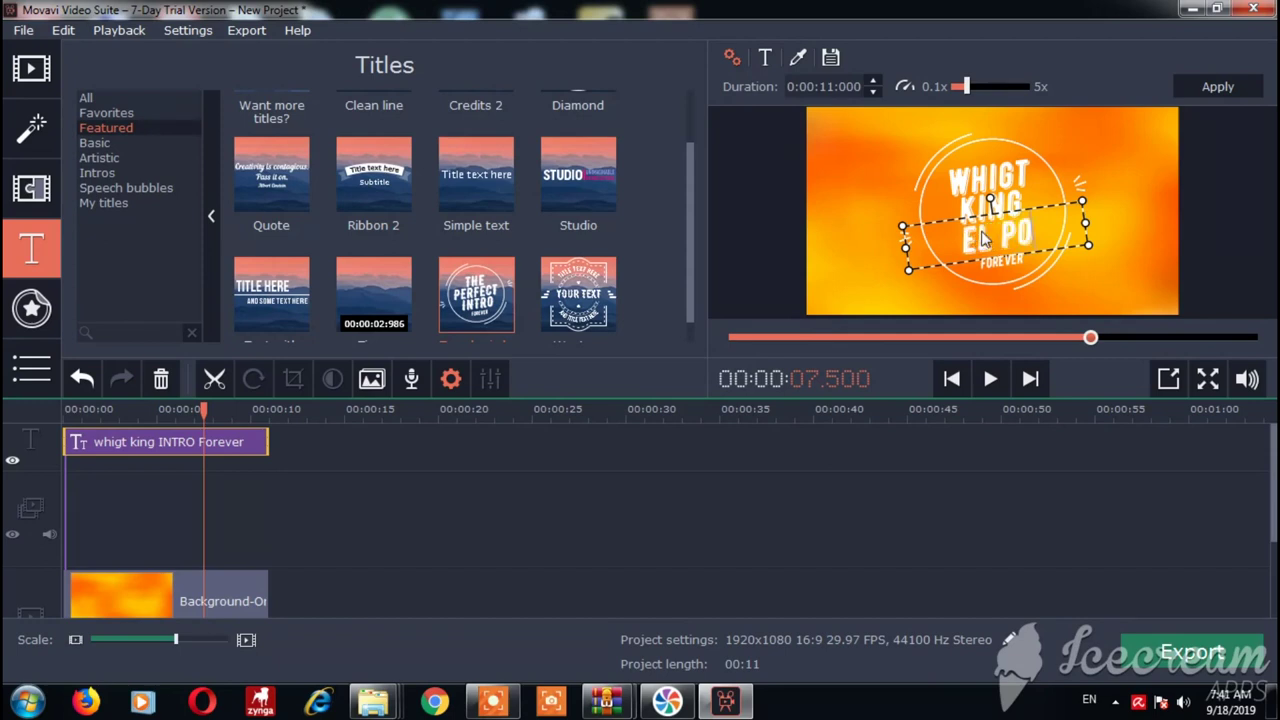
Replace the title's bottom line, FOREVER, with "present" and finish editing the title.
double_click(1036, 262)
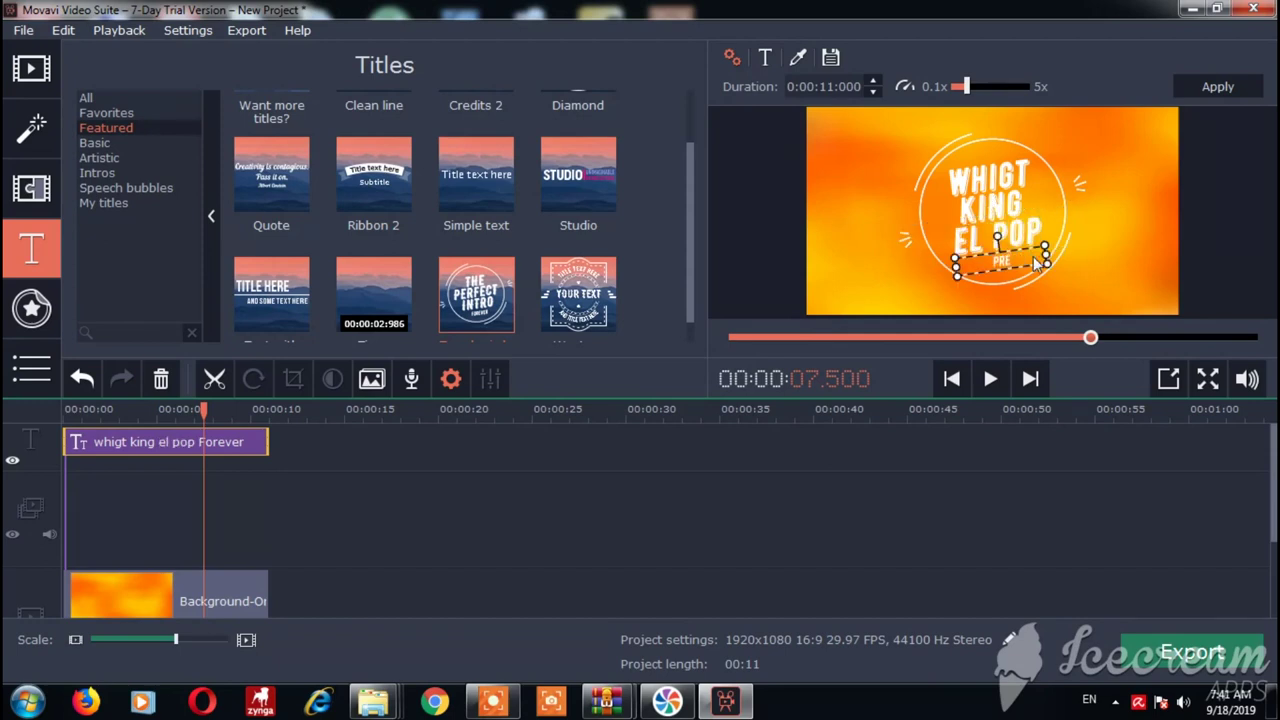
text(PRESENT)
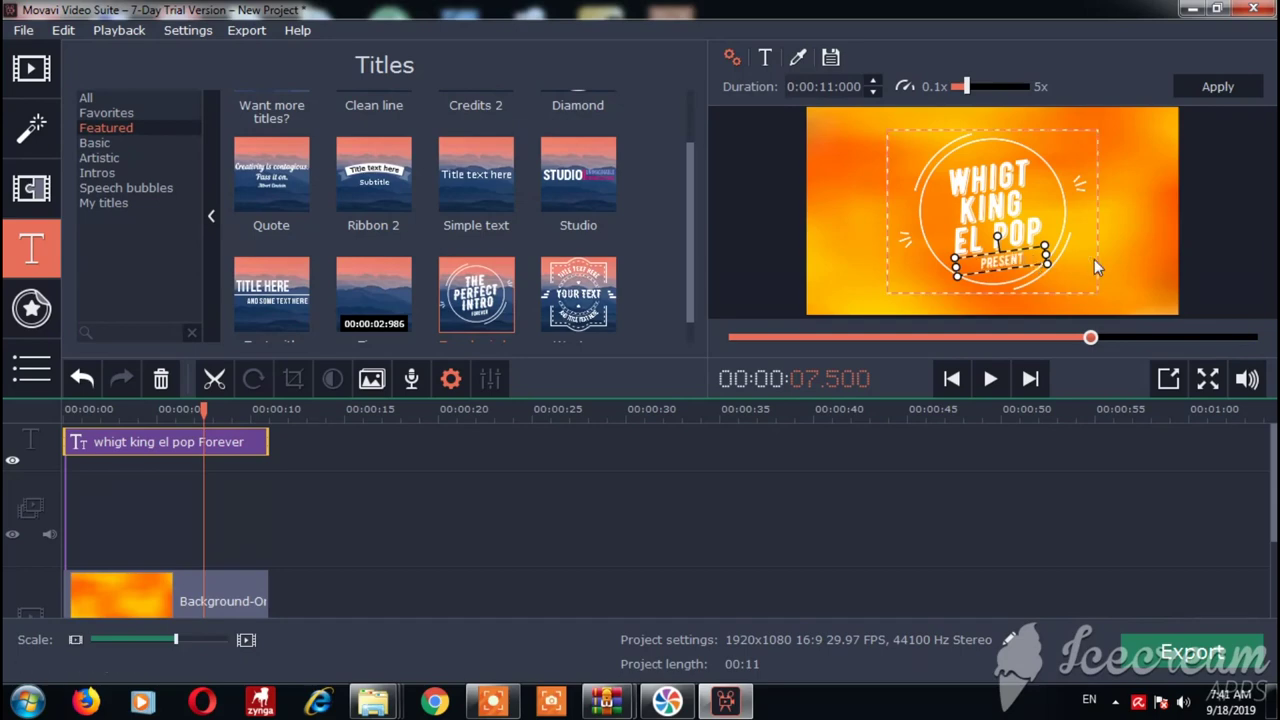
click(393, 517)
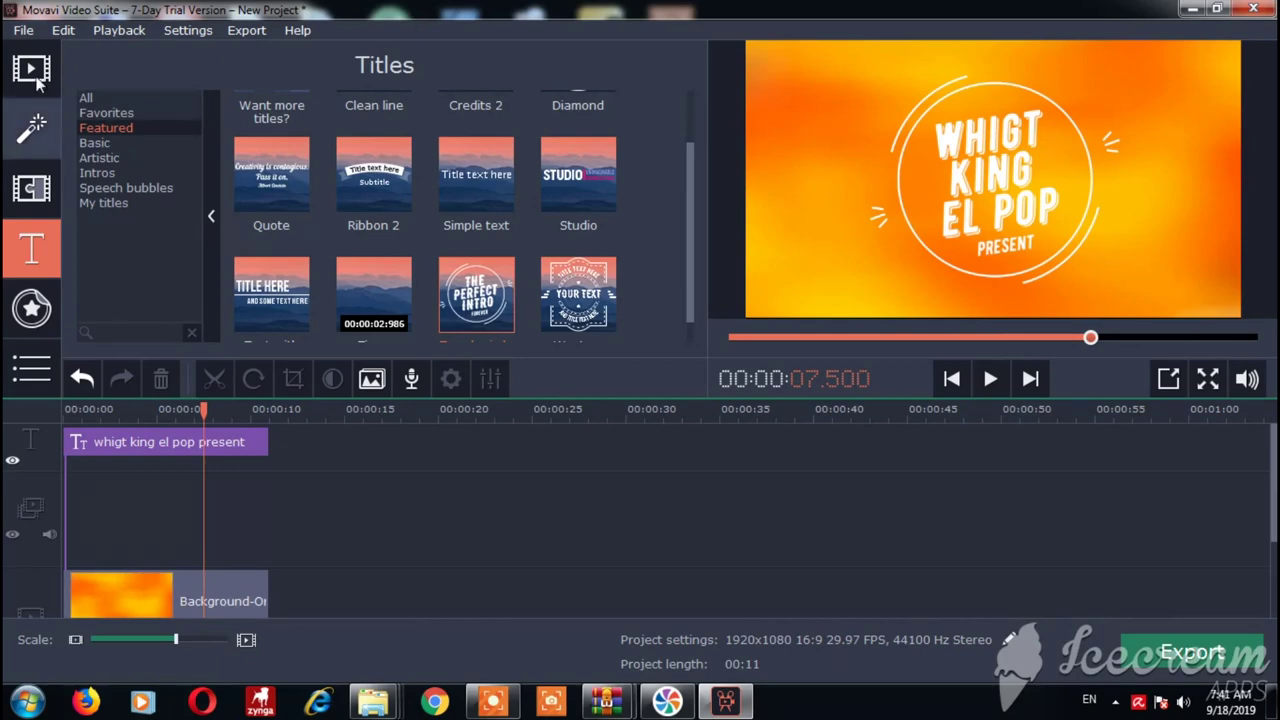
Import the gold necklace pendant image from New folder (9) and place it after the orange background.
click(18, 31)
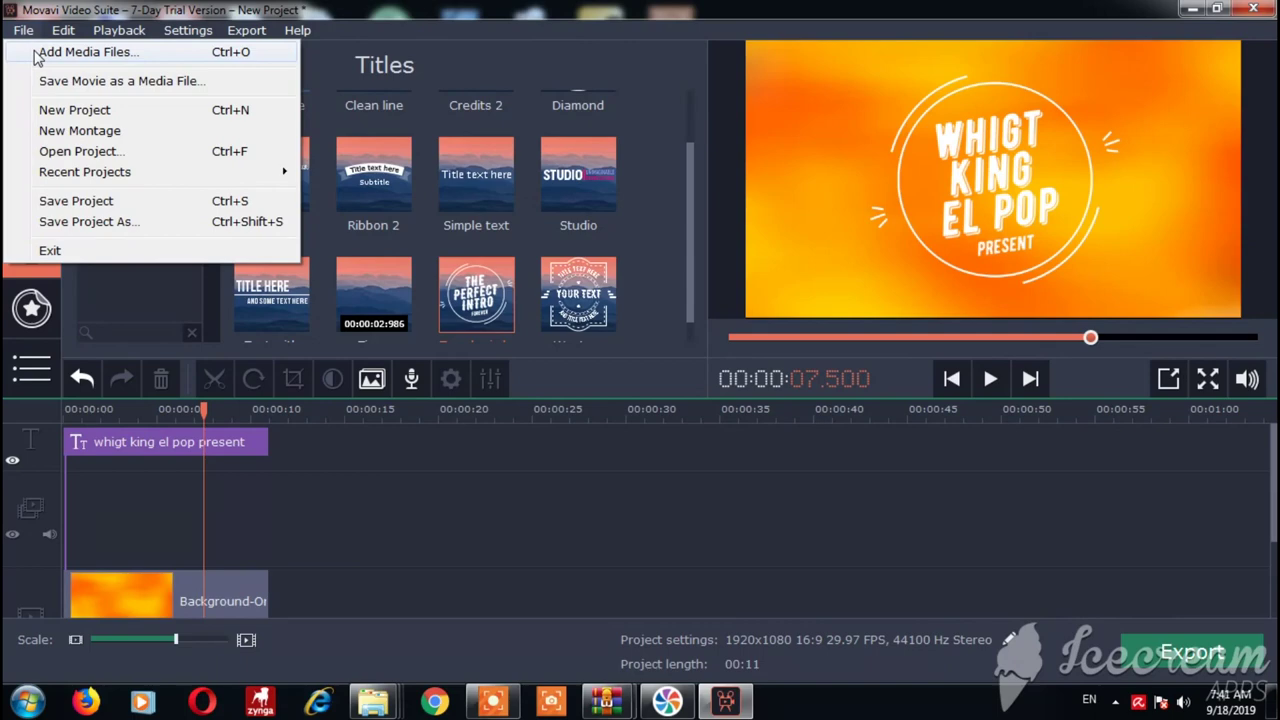
click(38, 55)
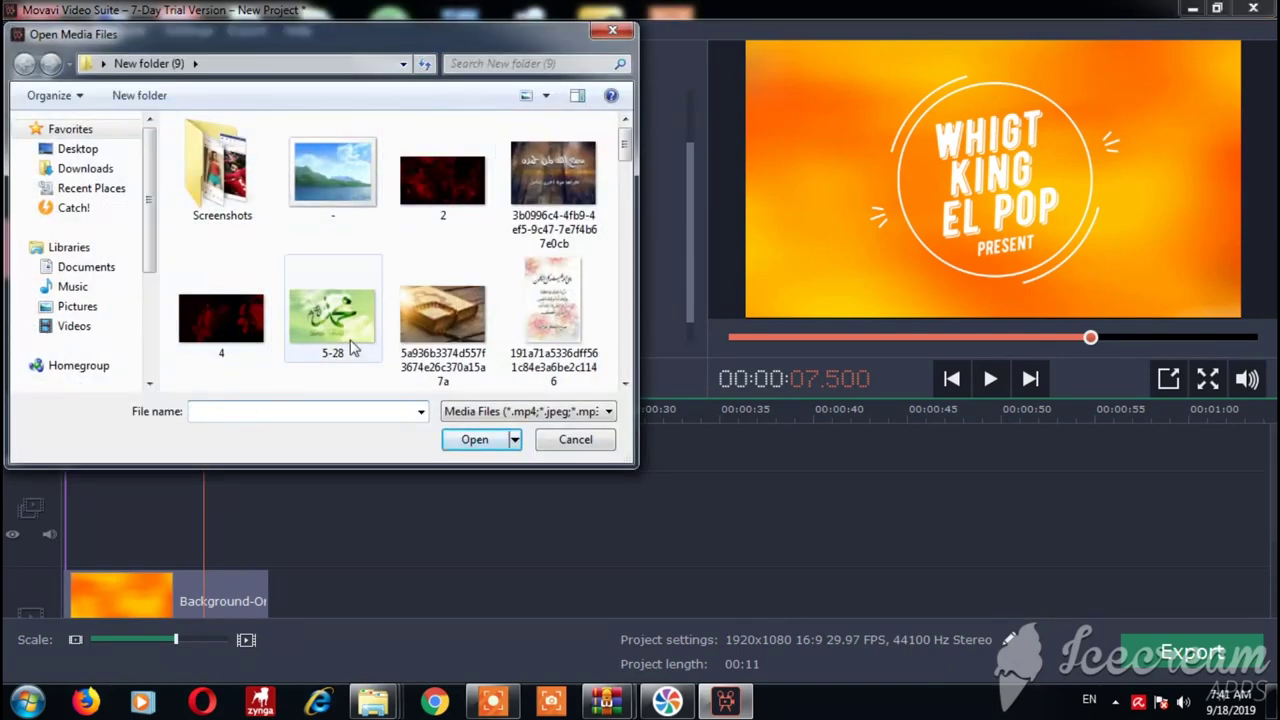
scroll(395, 315, down, 5)
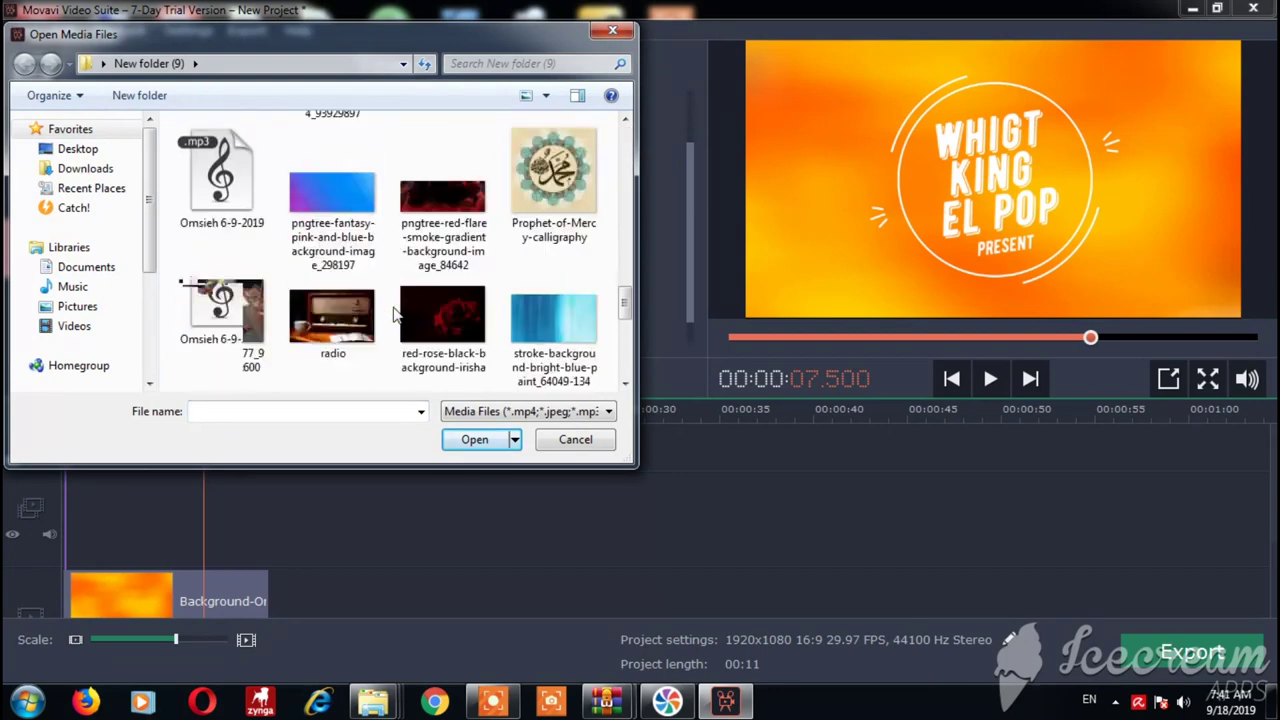
scroll(395, 315, up, 2)
scroll(430, 310, down, 4)
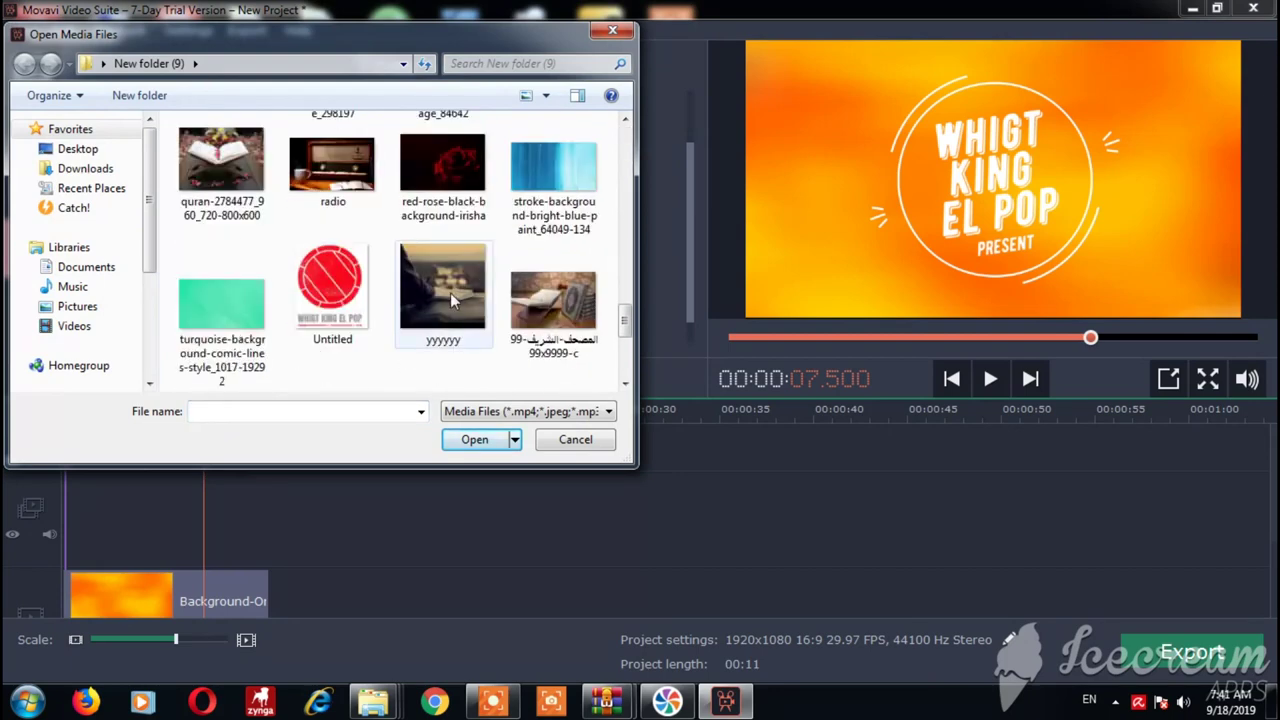
drag(563, 316, 340, 635)
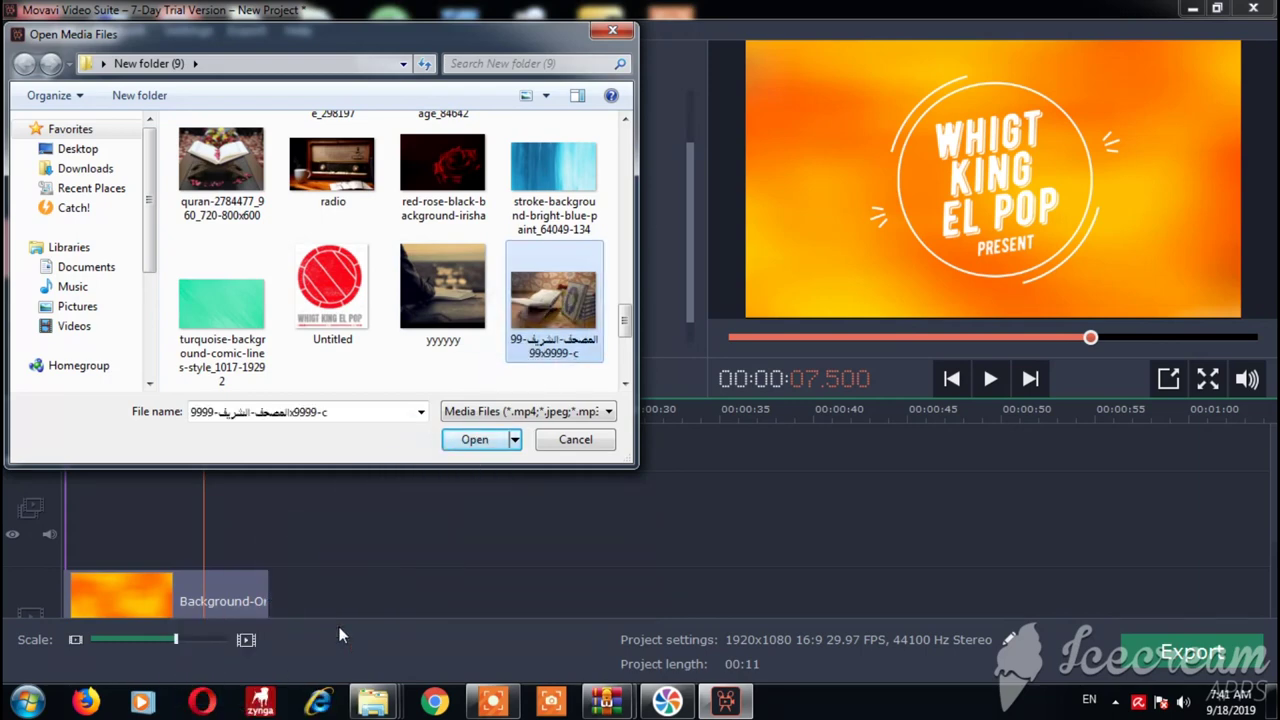
scroll(249, 532, down, 3)
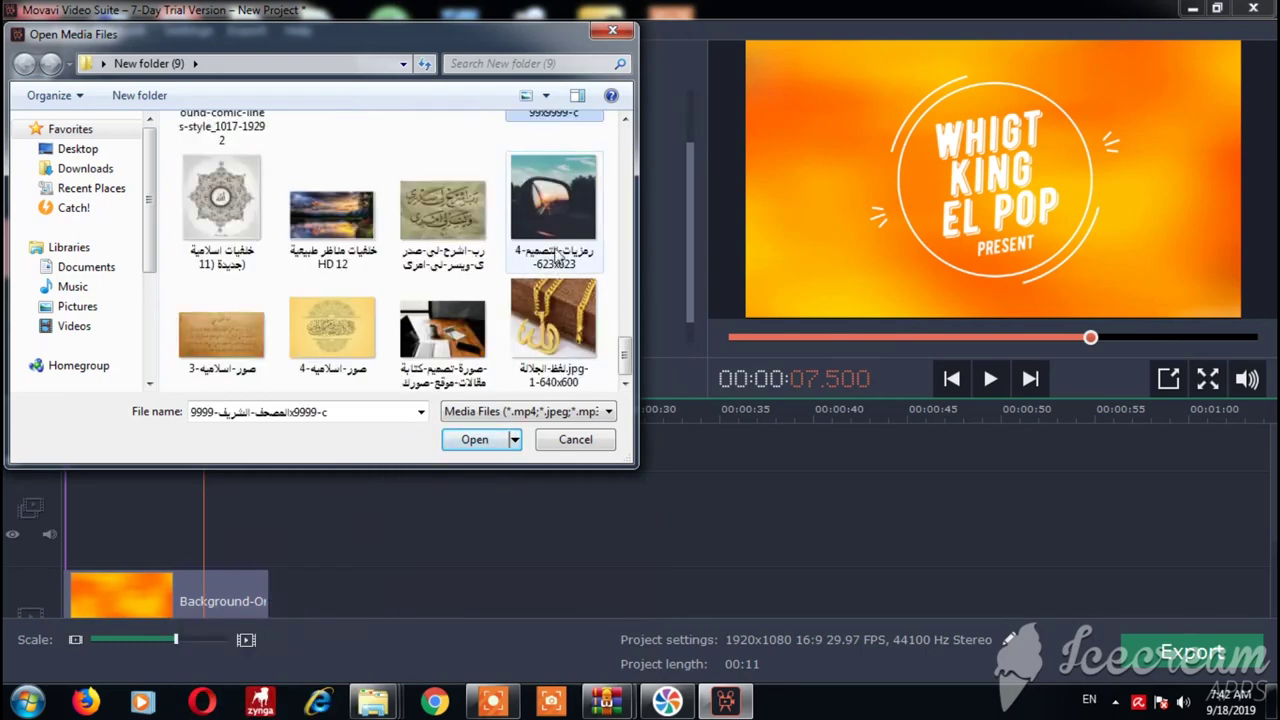
click(530, 372)
click(476, 439)
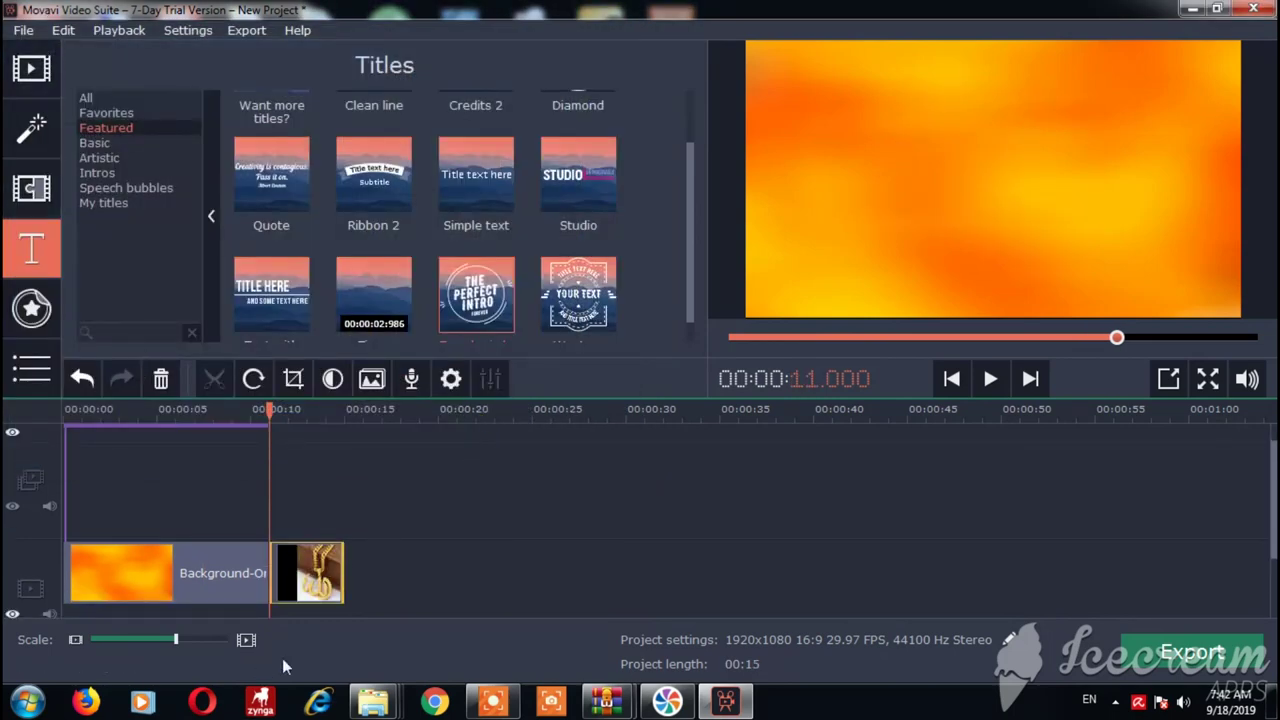
Add the Blinds ↓ transition between the orange background and the pendant image, and preview it from the start of the project.
click(36, 202)
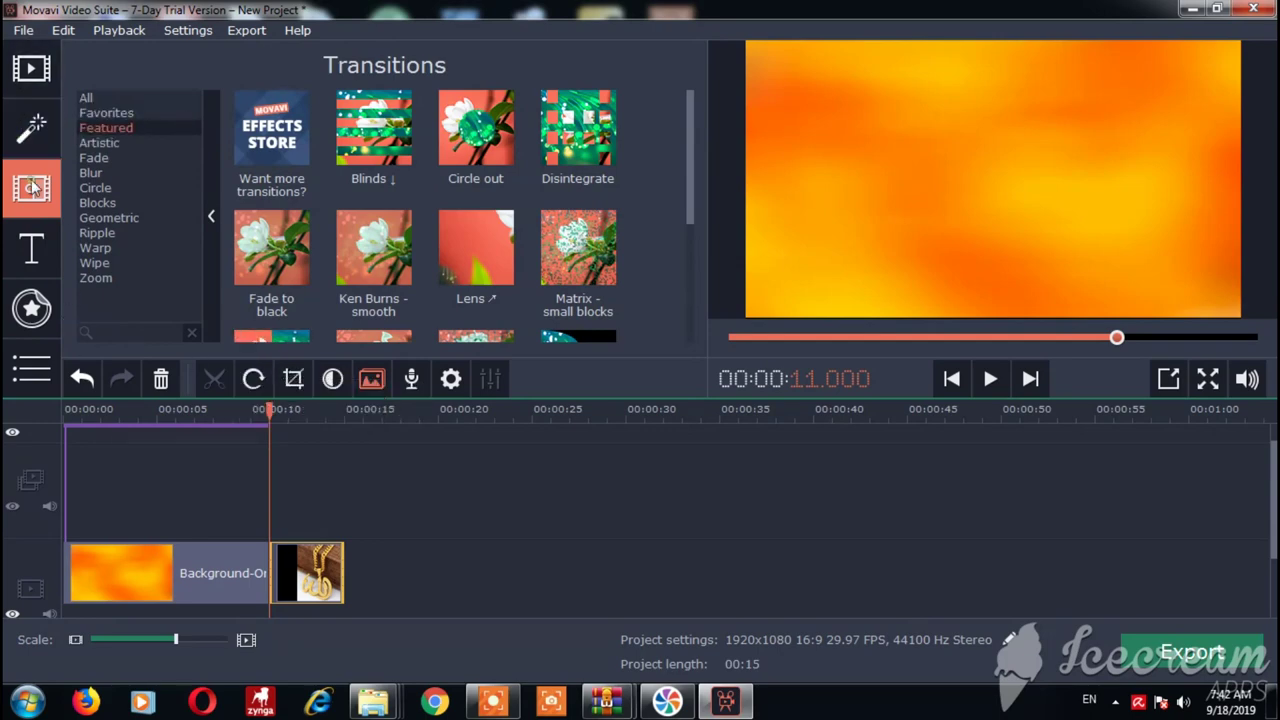
drag(370, 141, 268, 567)
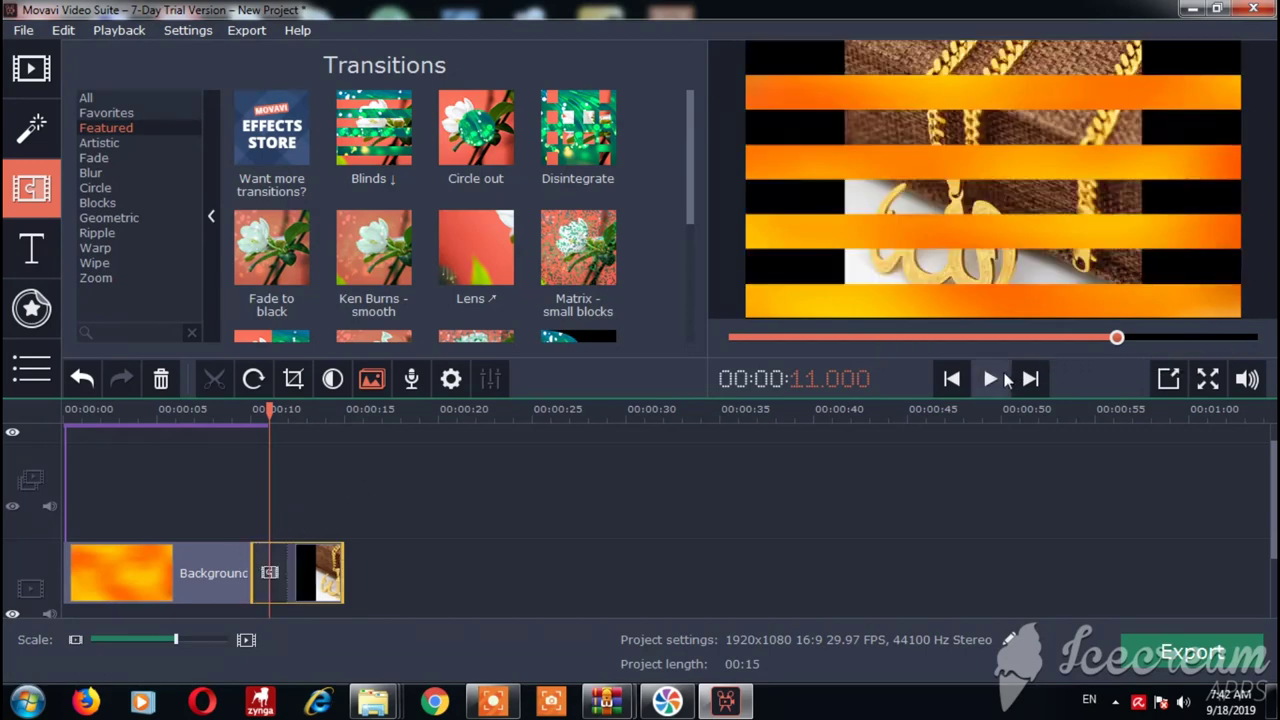
drag(1117, 338, 731, 338)
click(990, 378)
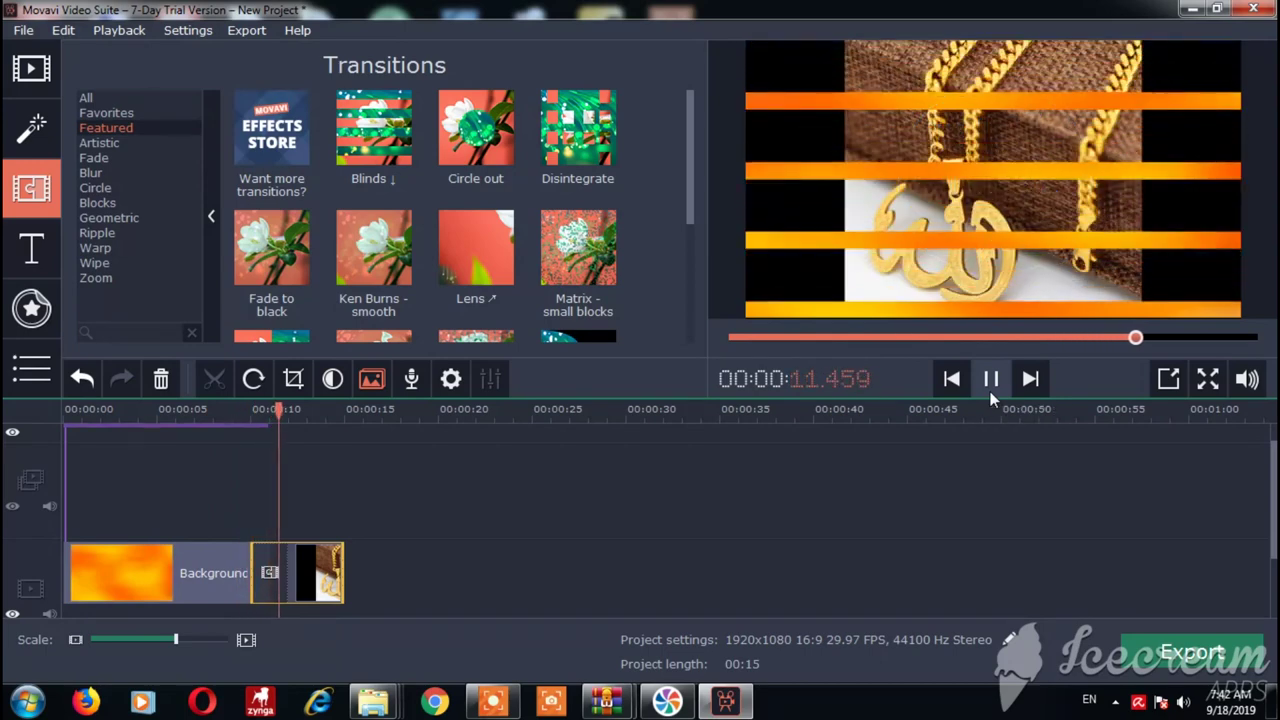
click(990, 391)
Import the gafr audio file from New folder (9) onto the project's audio track.
click(23, 30)
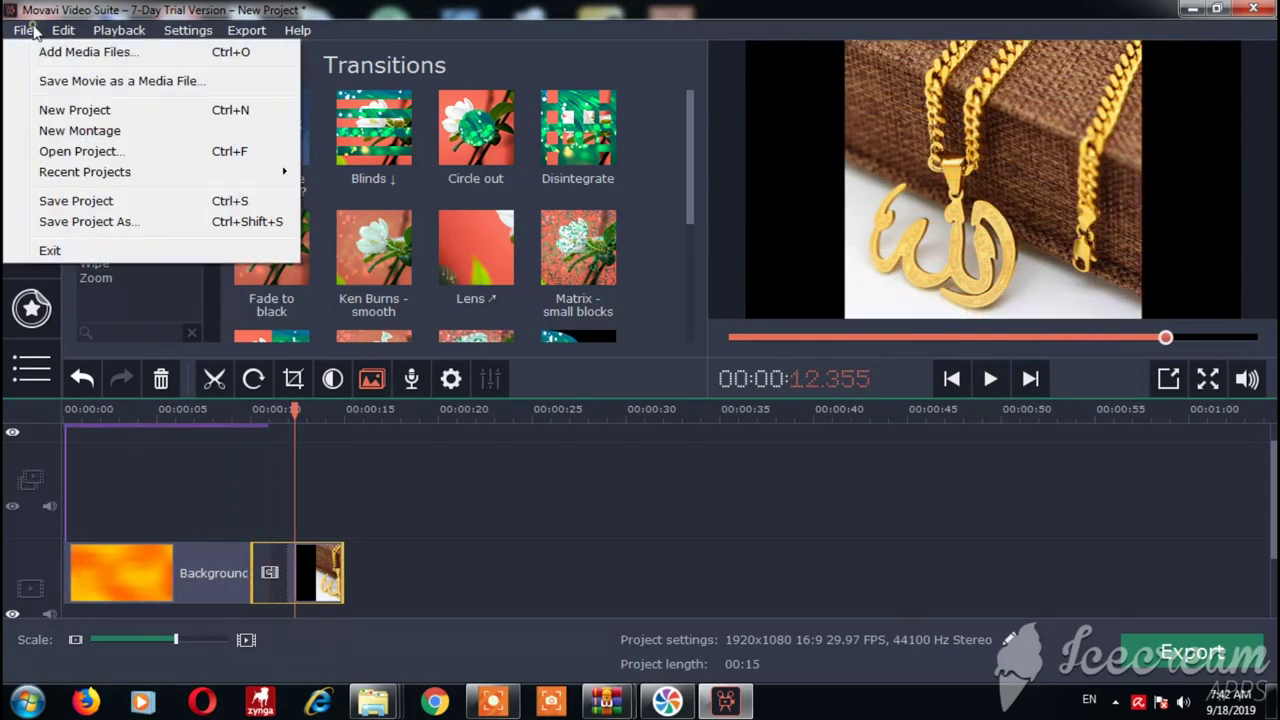
click(42, 52)
click(295, 325)
scroll(300, 318, down, 4)
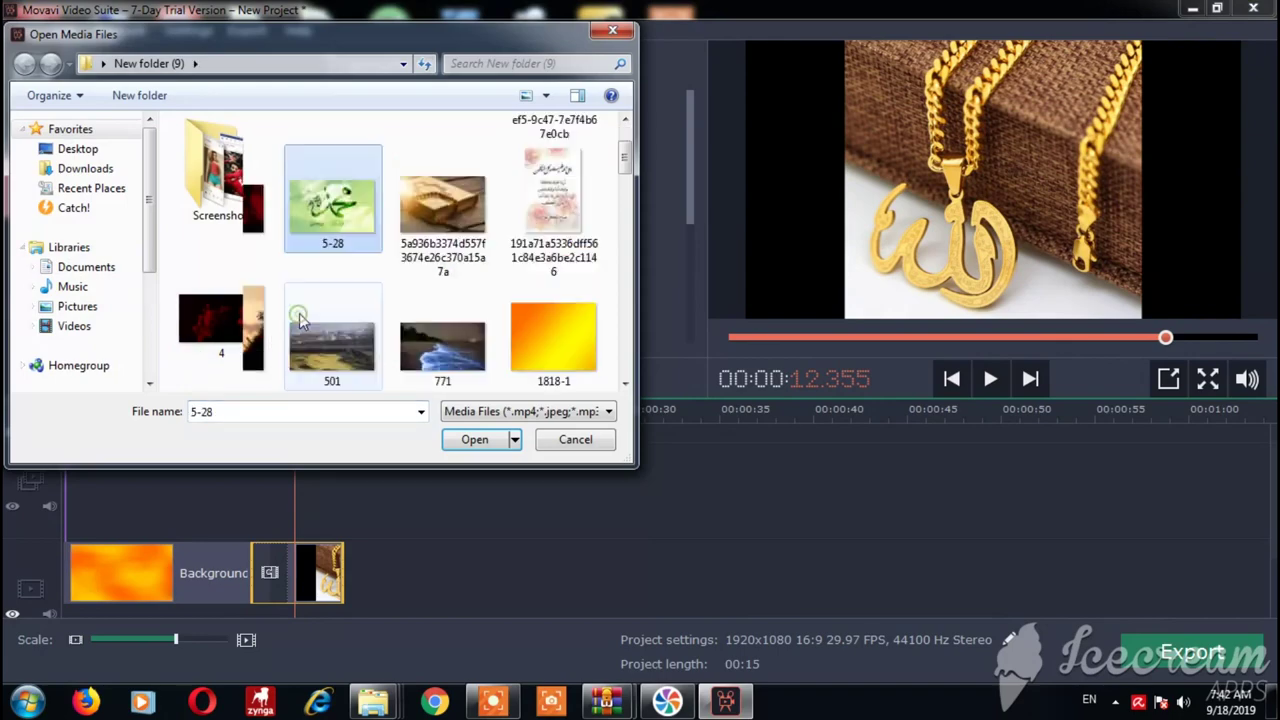
scroll(300, 320, down, 4)
scroll(300, 318, up, 3)
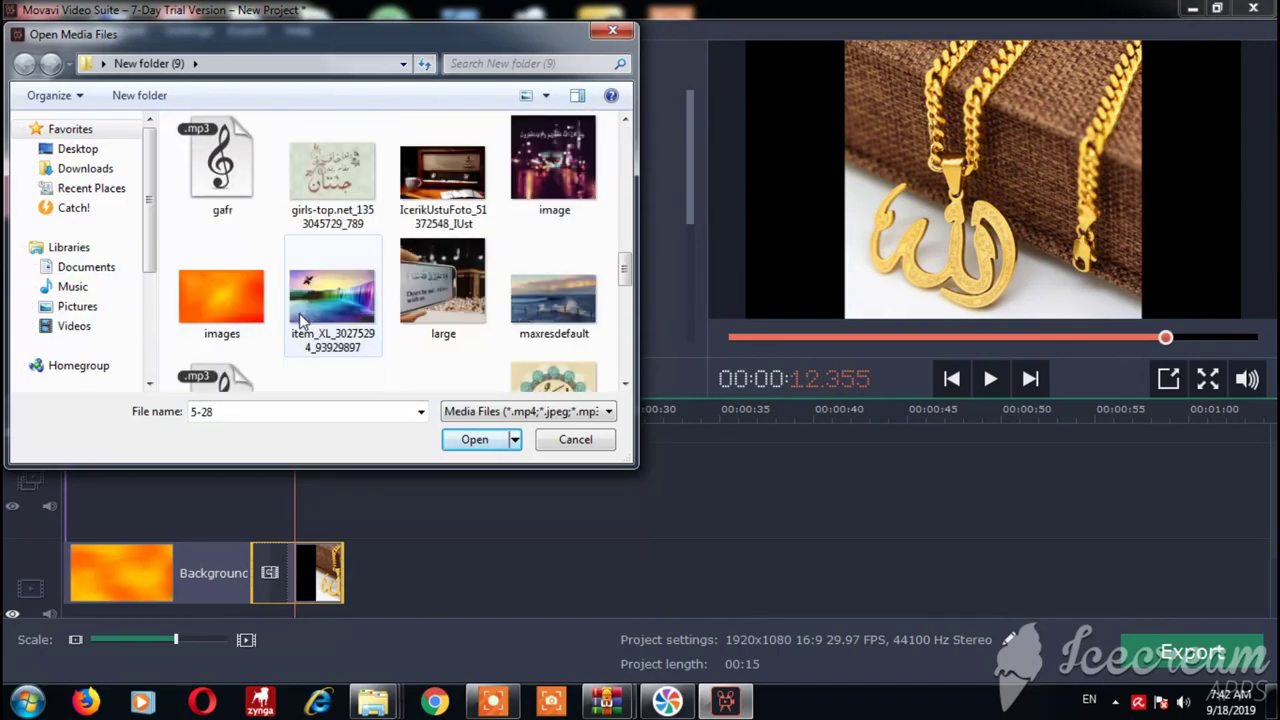
click(222, 165)
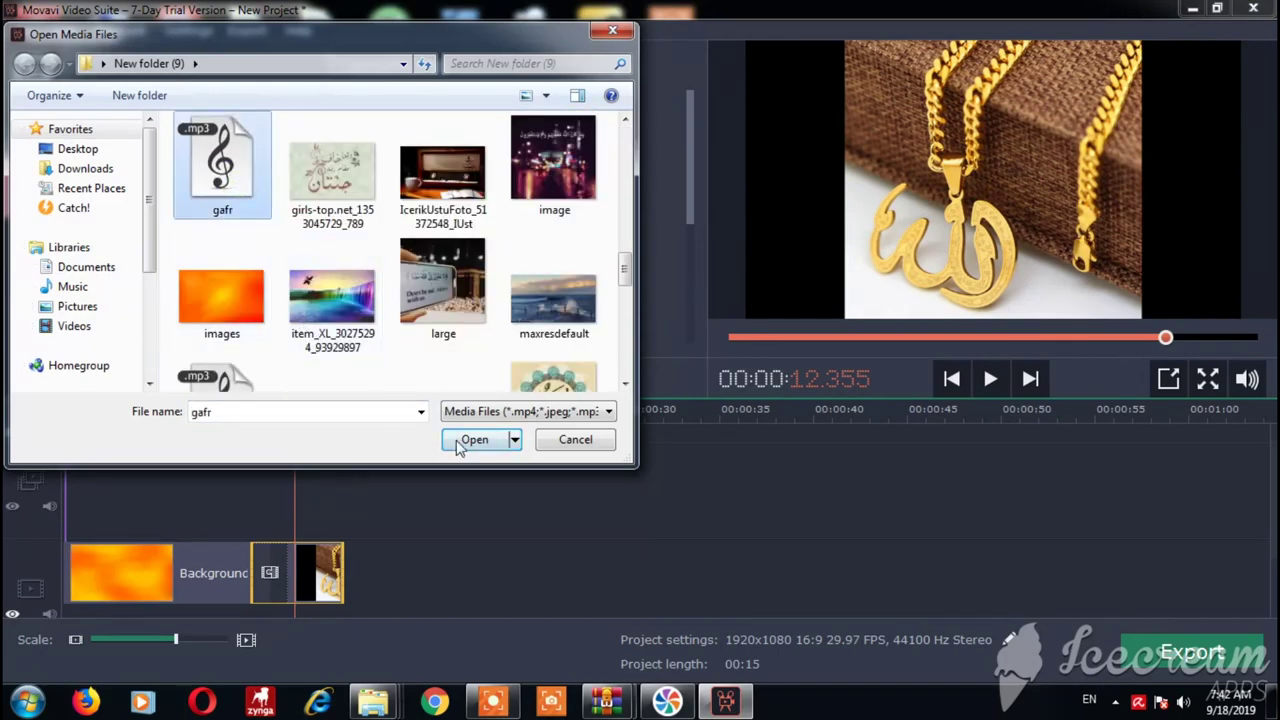
click(470, 439)
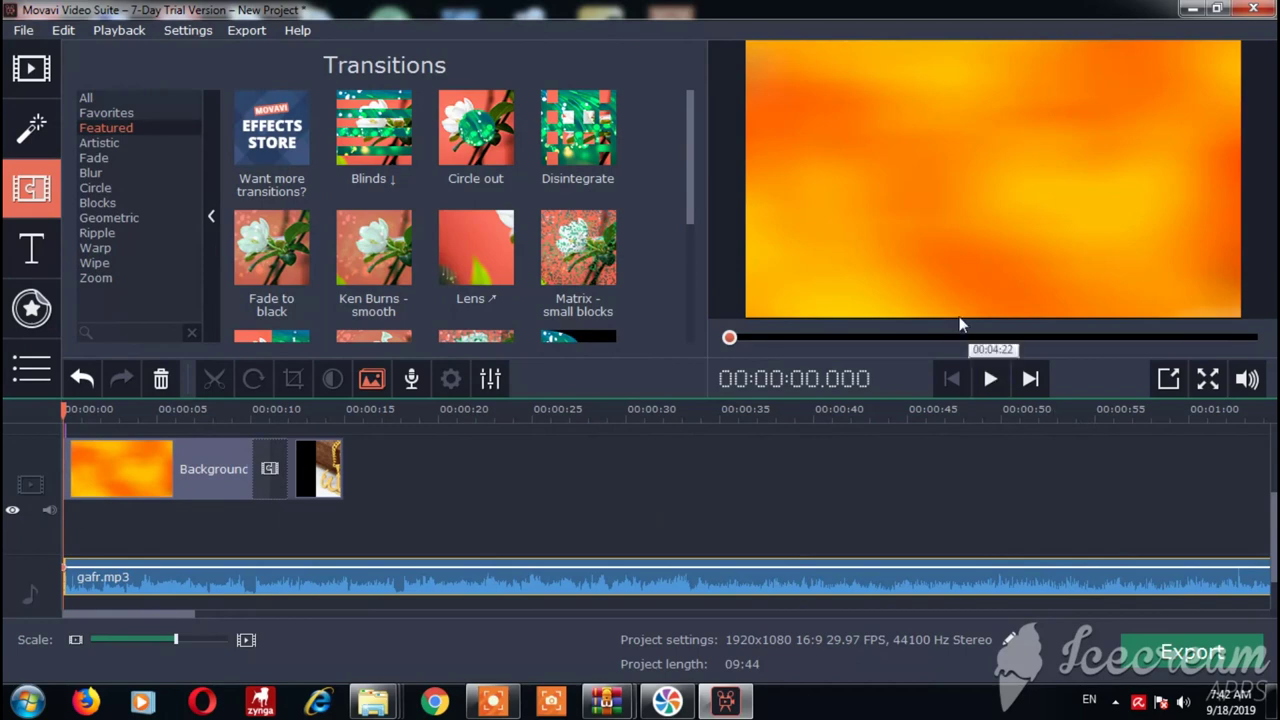
Play the project from the start with its audio, lowering the preview volume, through the transition to the pendant image.
click(990, 378)
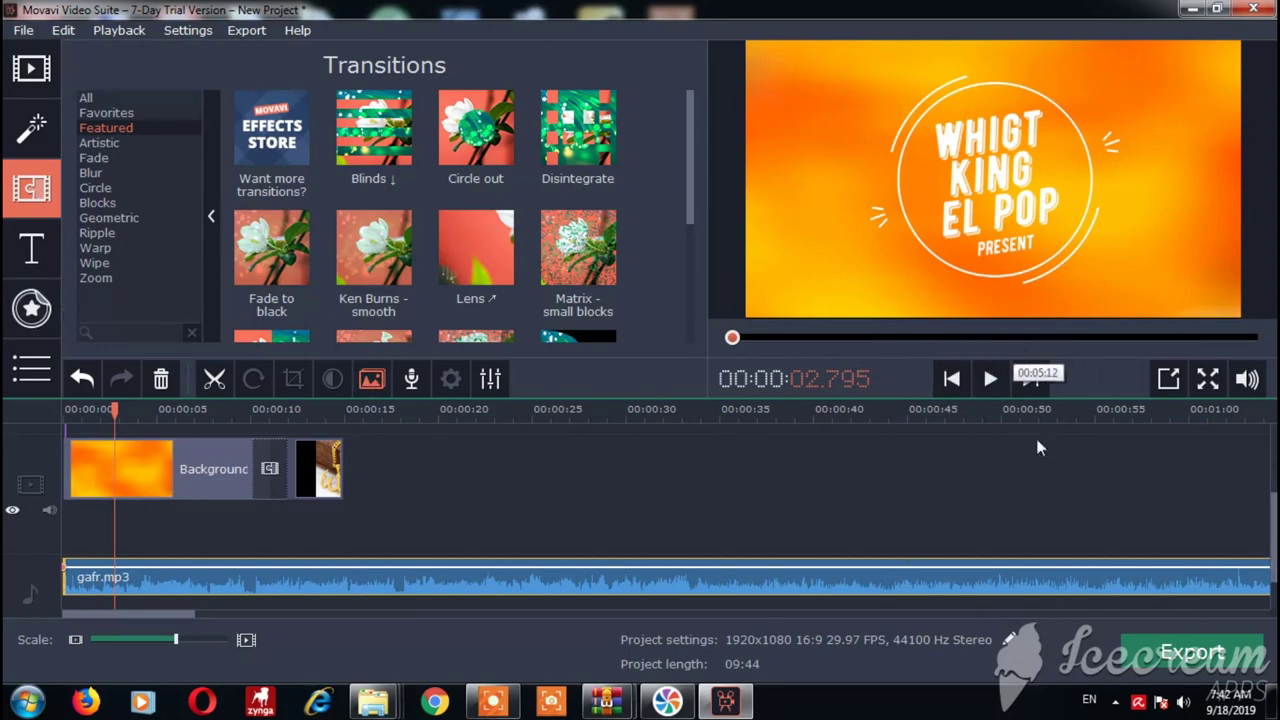
mouse_move(1266, 385)
drag(1249, 258, 1257, 340)
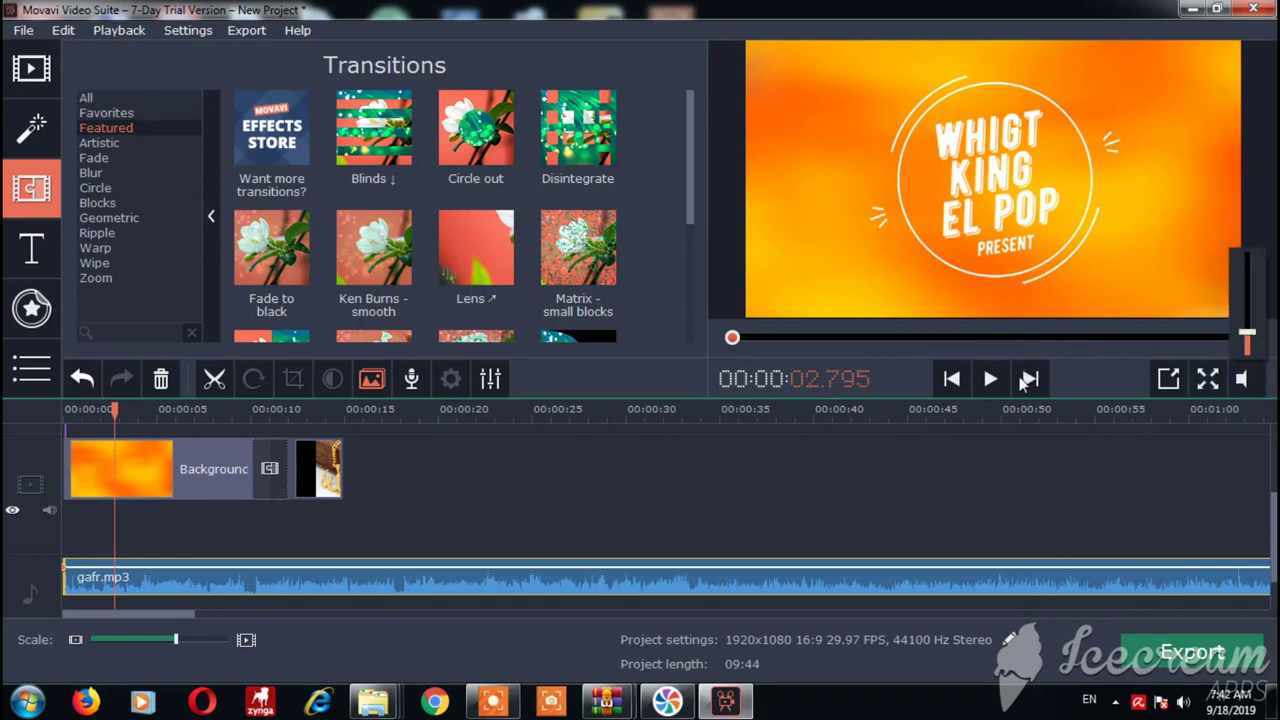
click(990, 379)
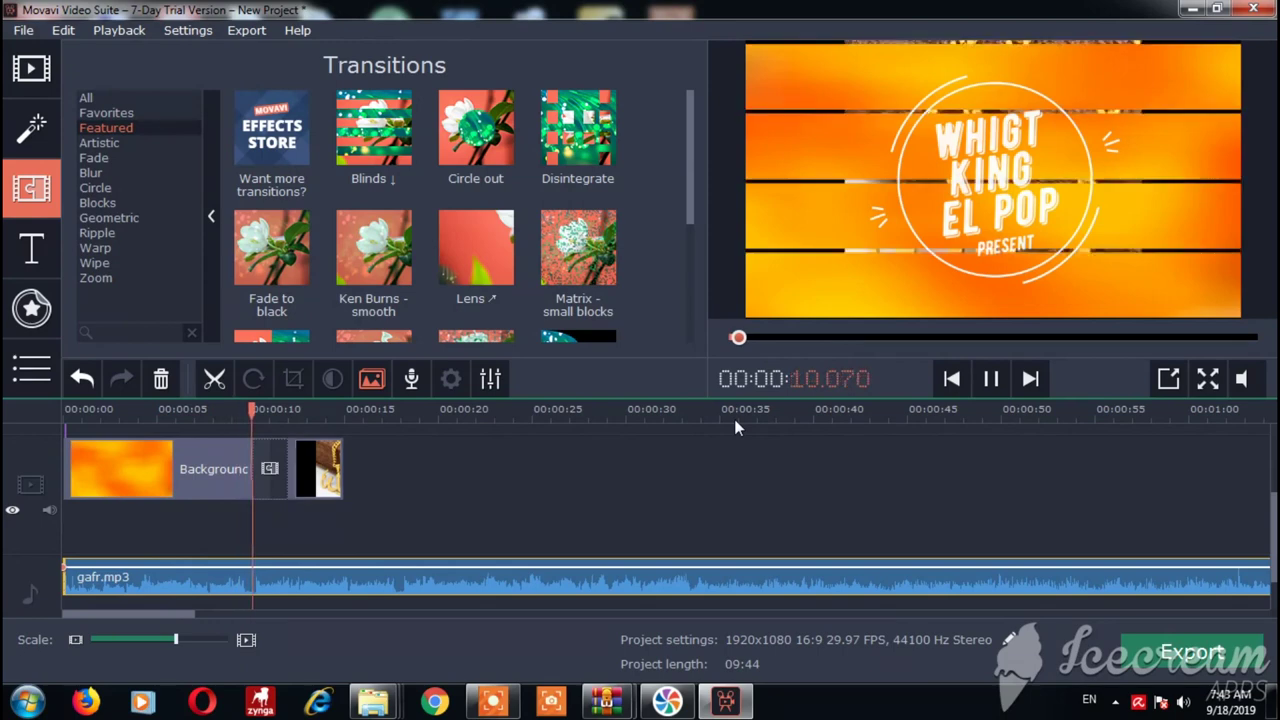
click(991, 379)
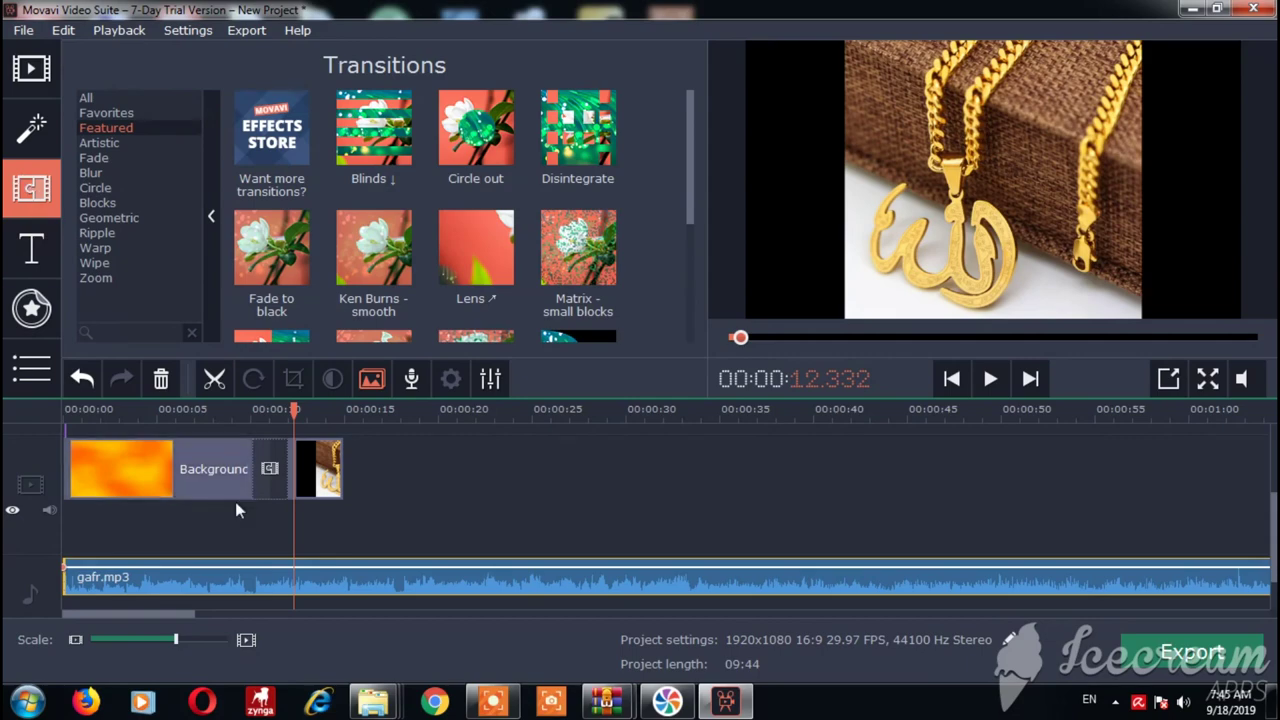
Import the green 5-28 image and place it after the pendant image on the timeline.
click(22, 30)
click(55, 49)
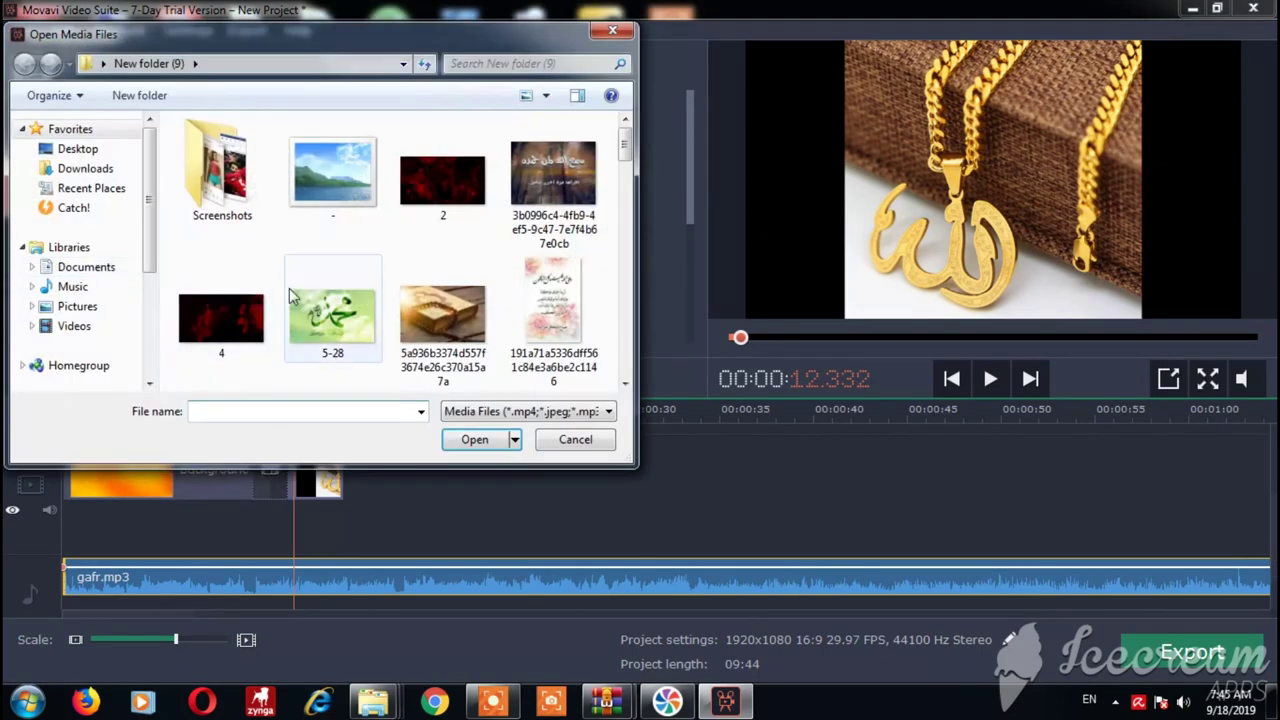
click(308, 328)
click(474, 438)
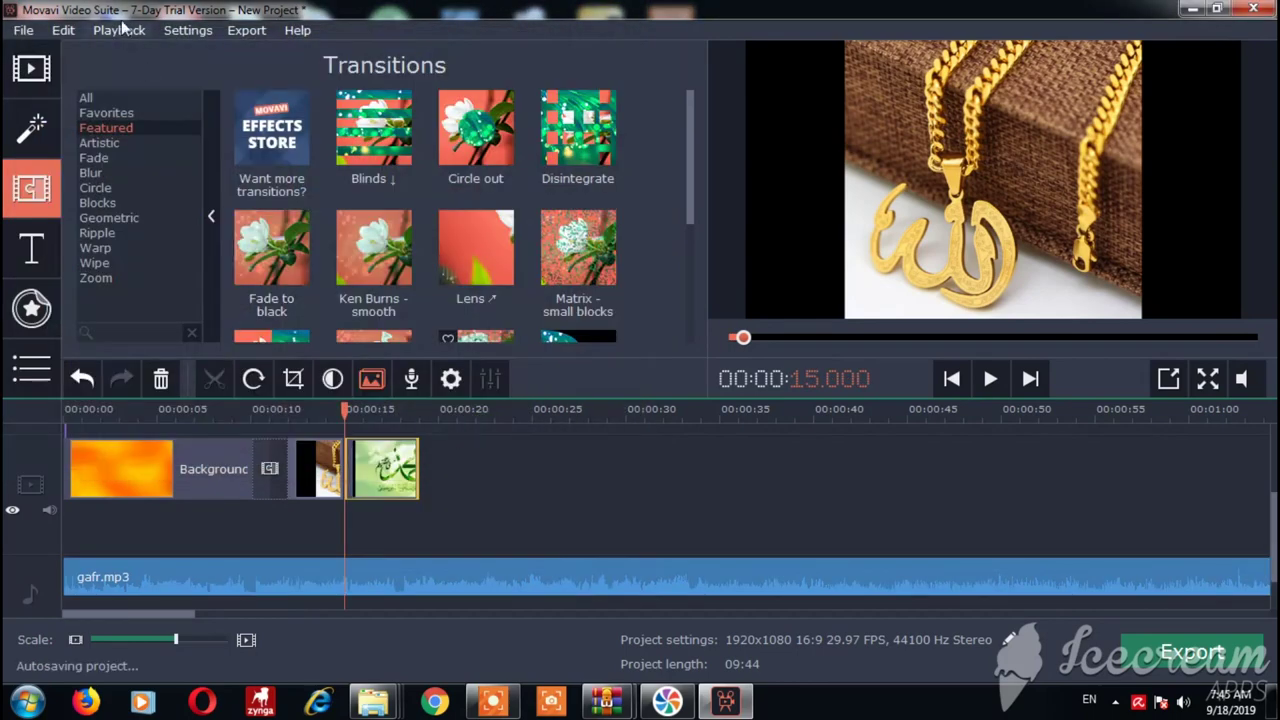
Import the 5a936b3374d557f3674e26c370a15a7a book image and place it after the green image on the timeline.
click(34, 31)
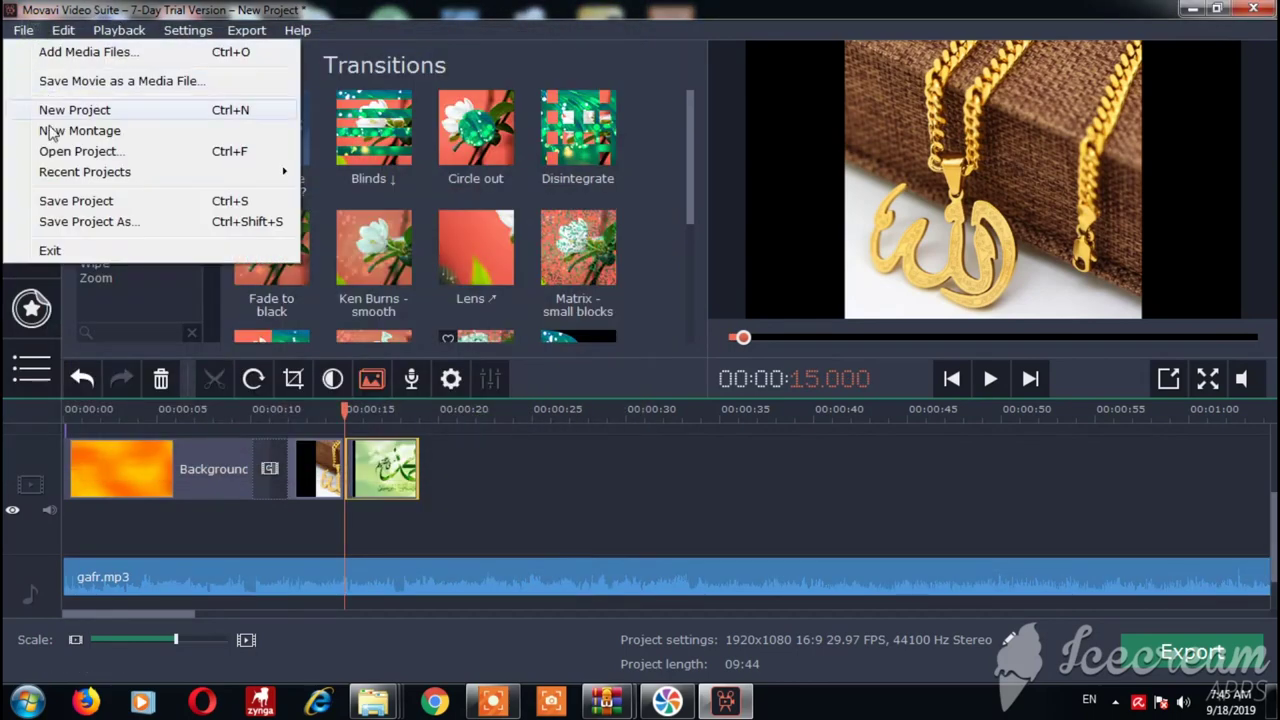
click(55, 49)
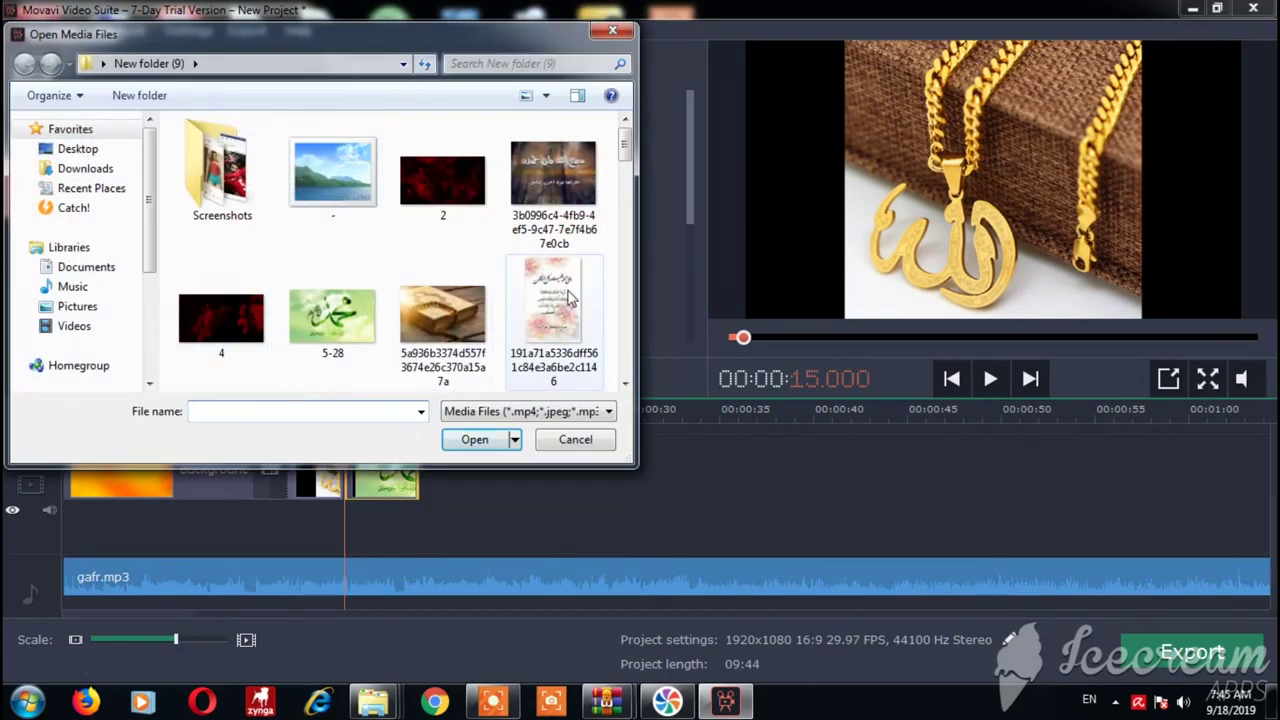
click(437, 307)
click(476, 441)
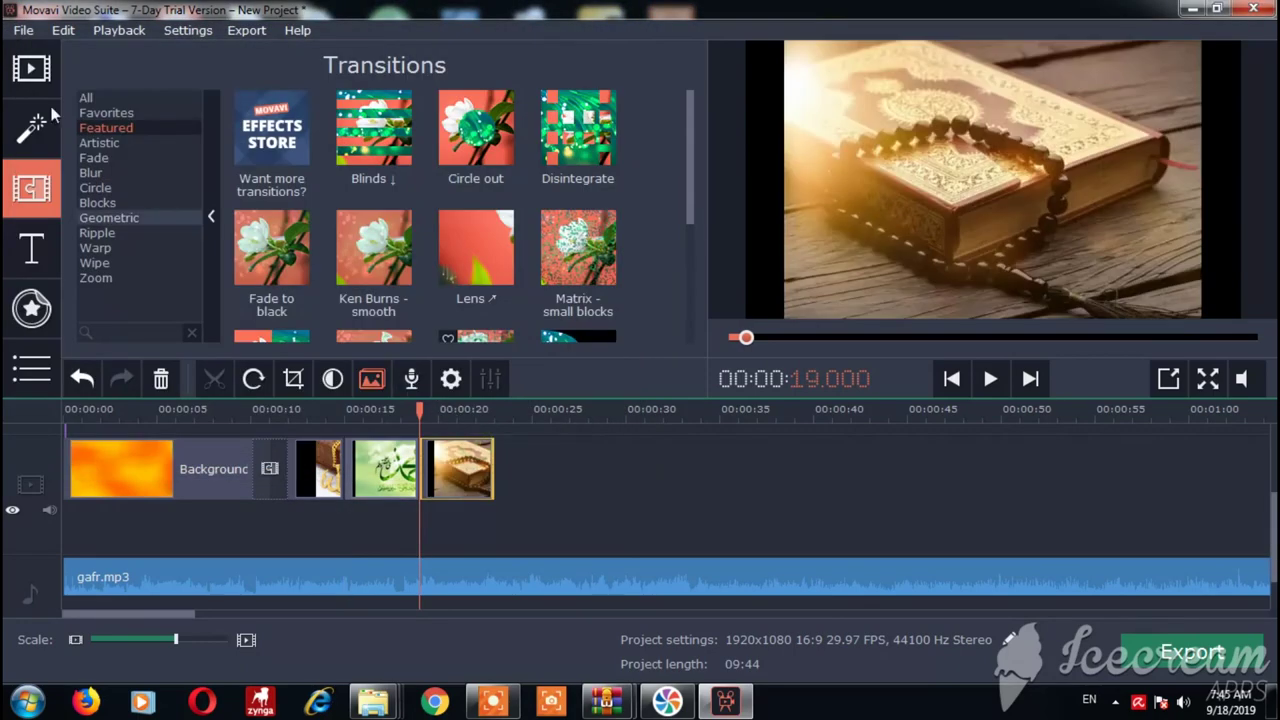
Preview the Credits 2 and Meld basic titles and place Meld on the title track above the start of the green image.
click(27, 257)
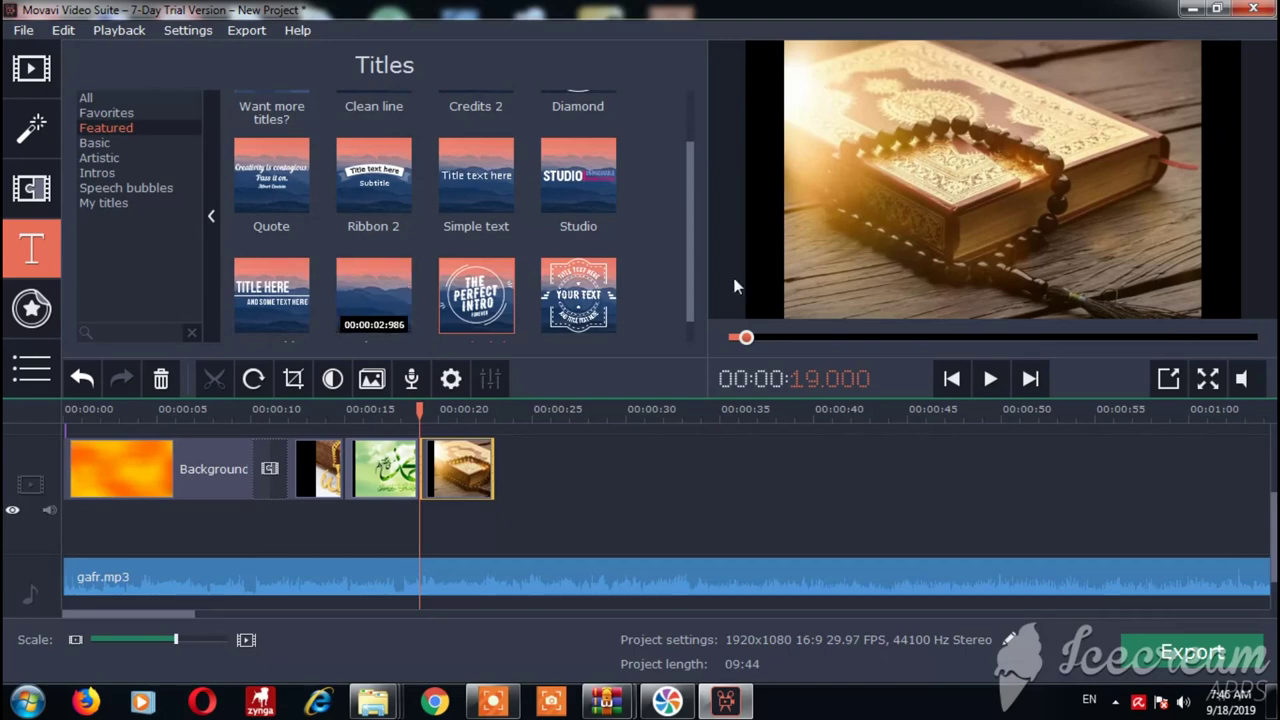
drag(689, 188, 689, 210)
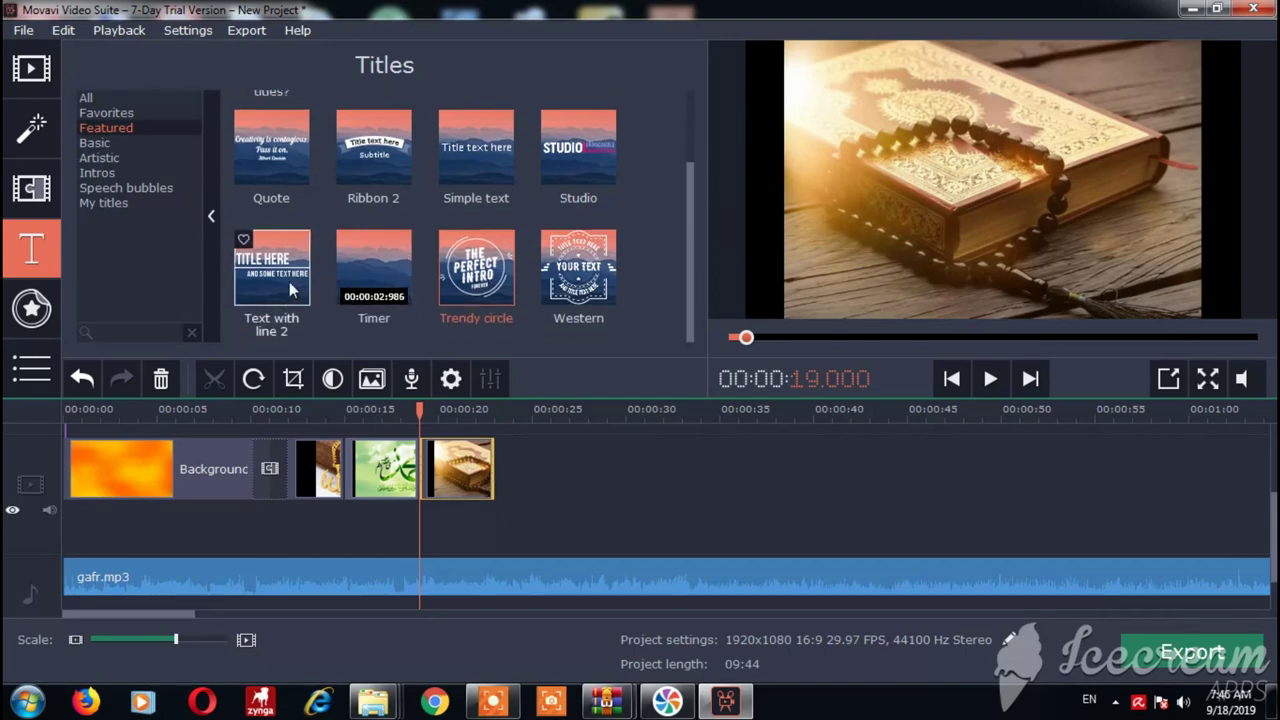
click(98, 143)
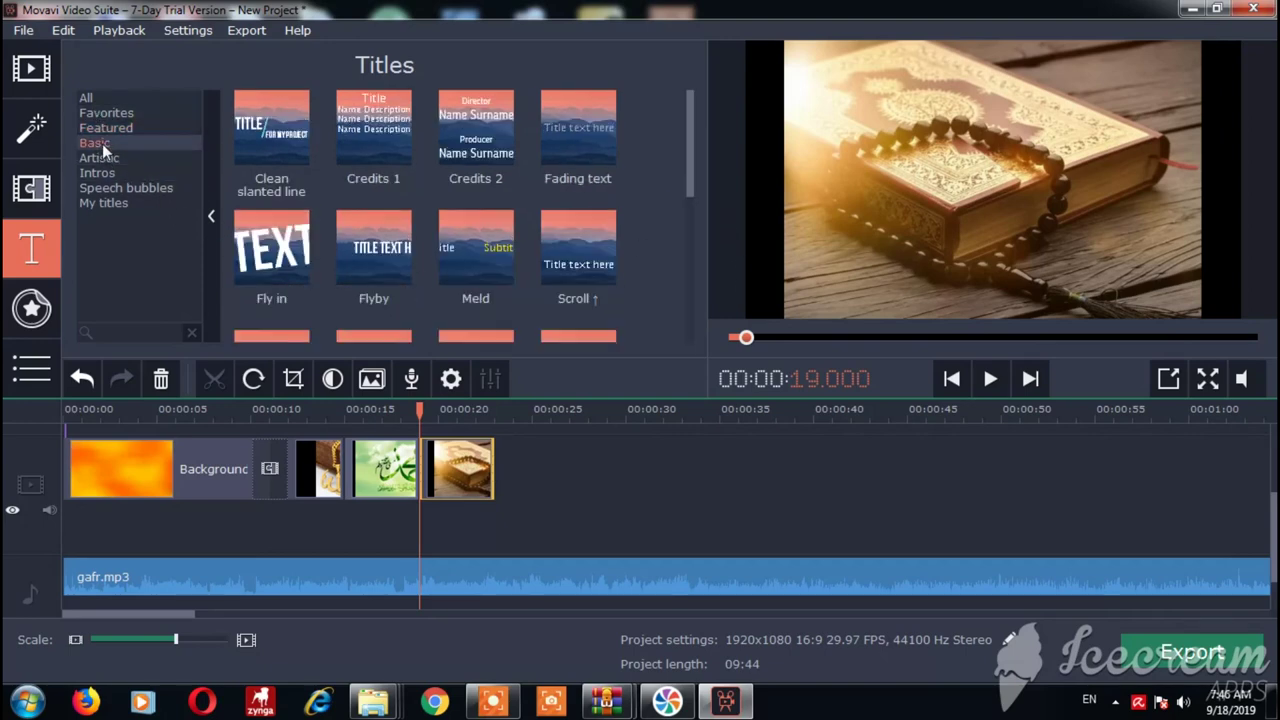
click(475, 257)
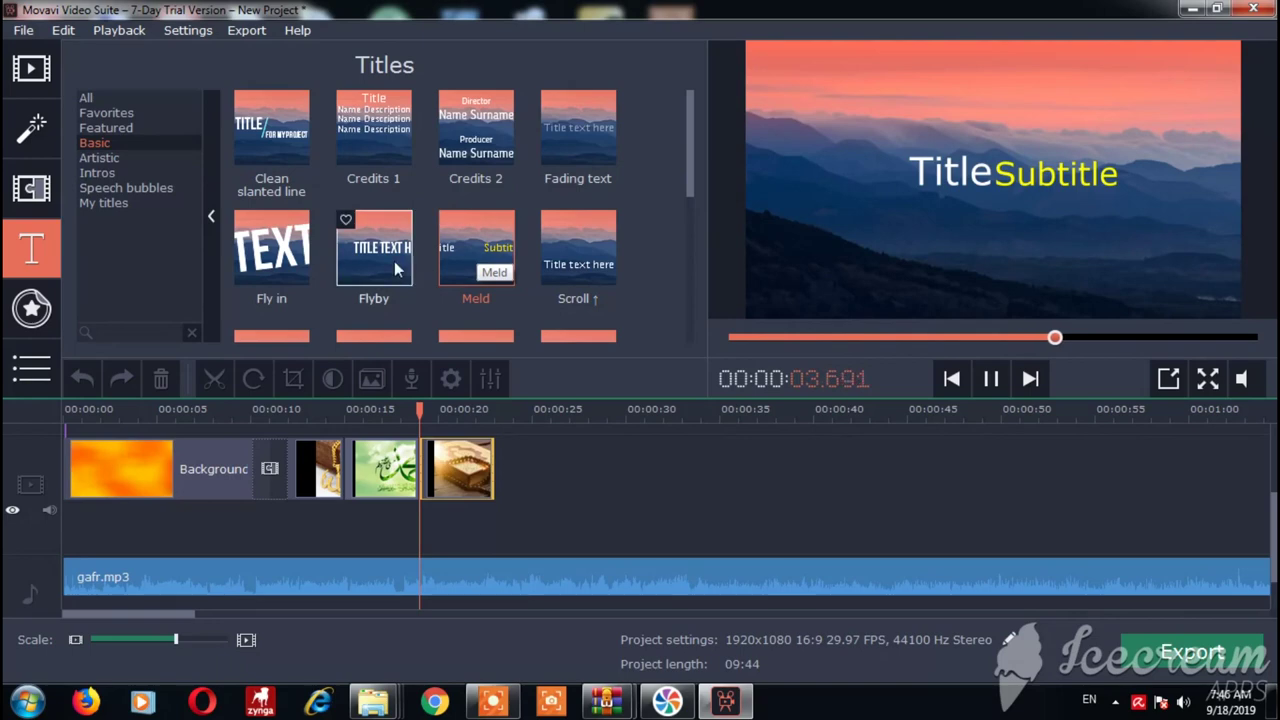
click(474, 144)
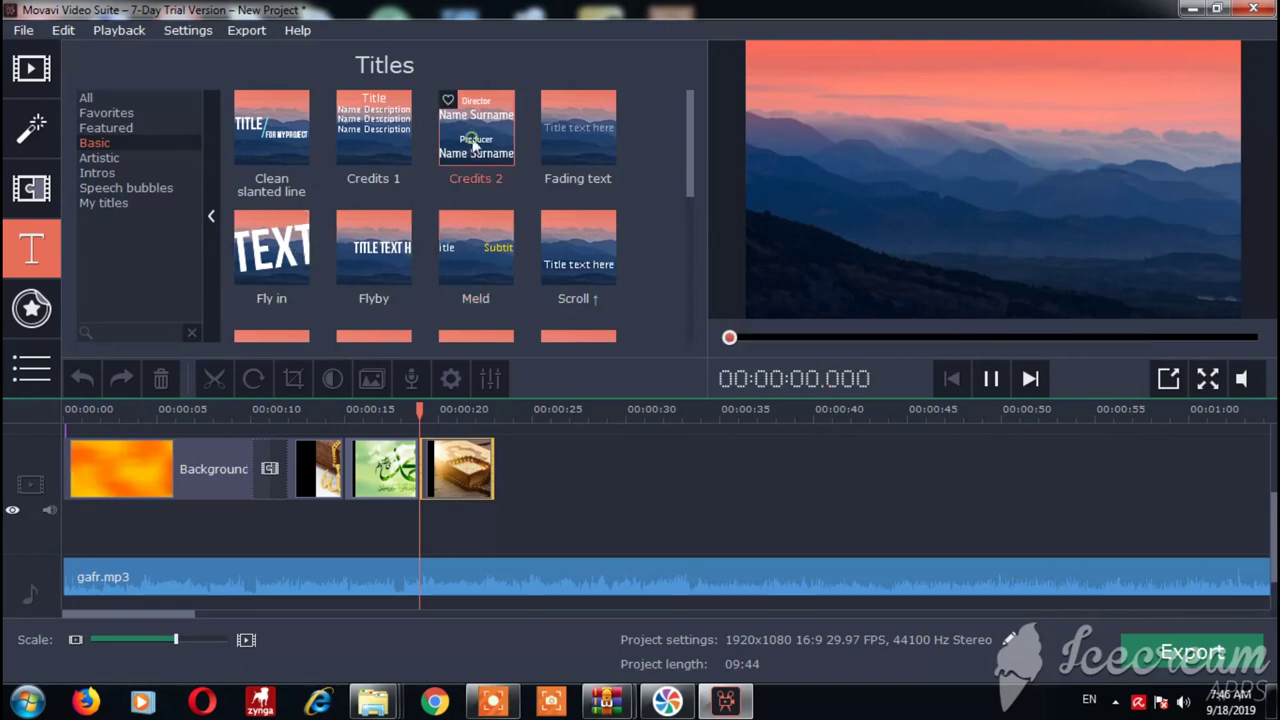
click(472, 250)
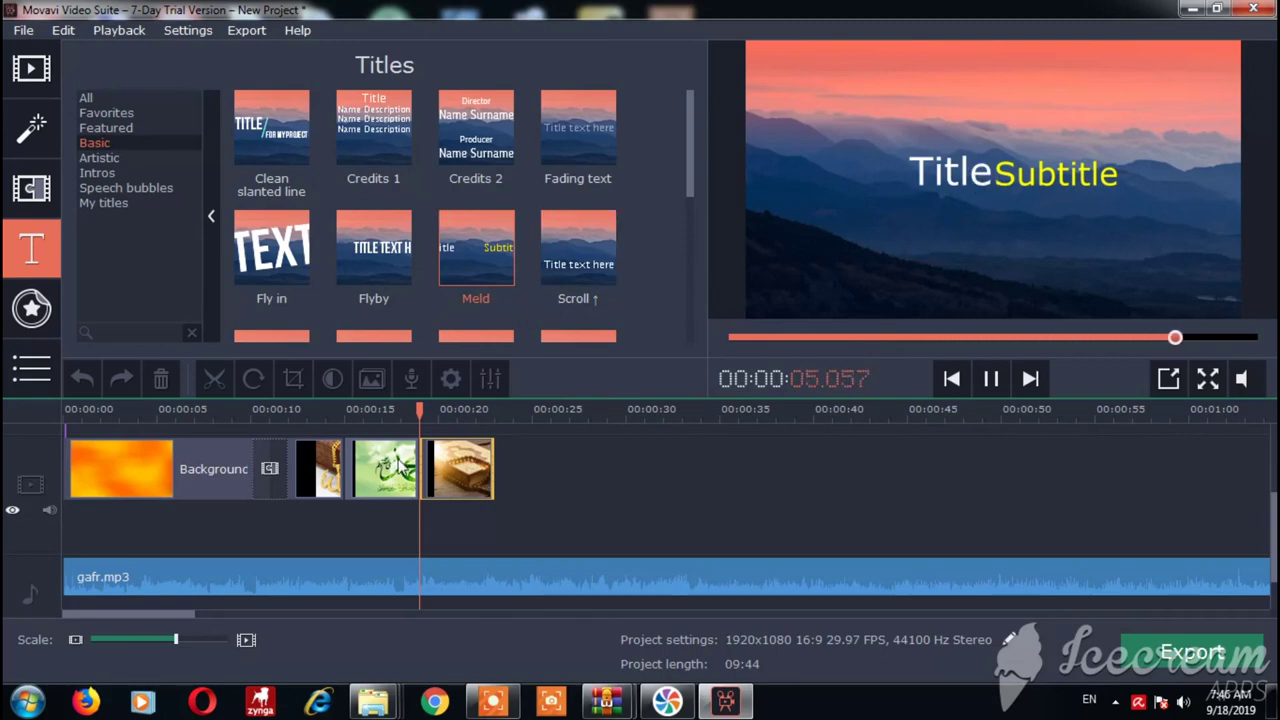
drag(470, 272, 381, 433)
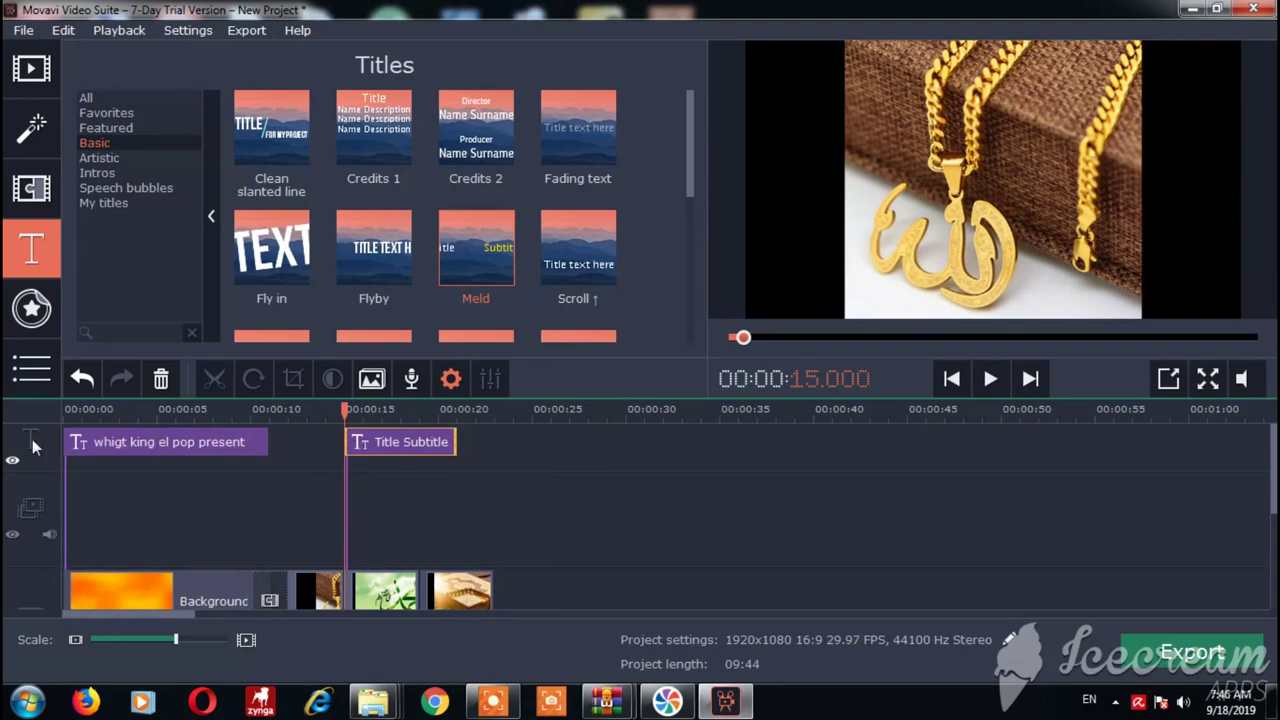
Replace the Meld title's text with "please" and its subtitle with "subscribe".
double_click(440, 445)
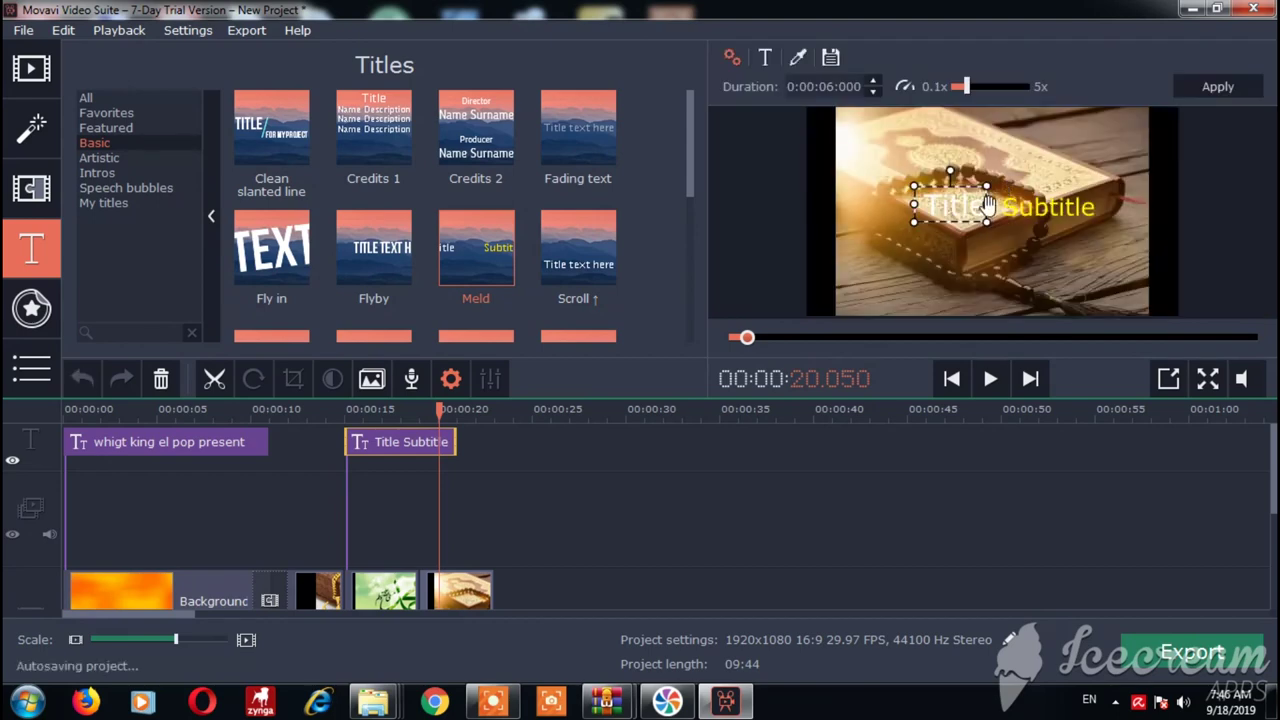
double_click(958, 215)
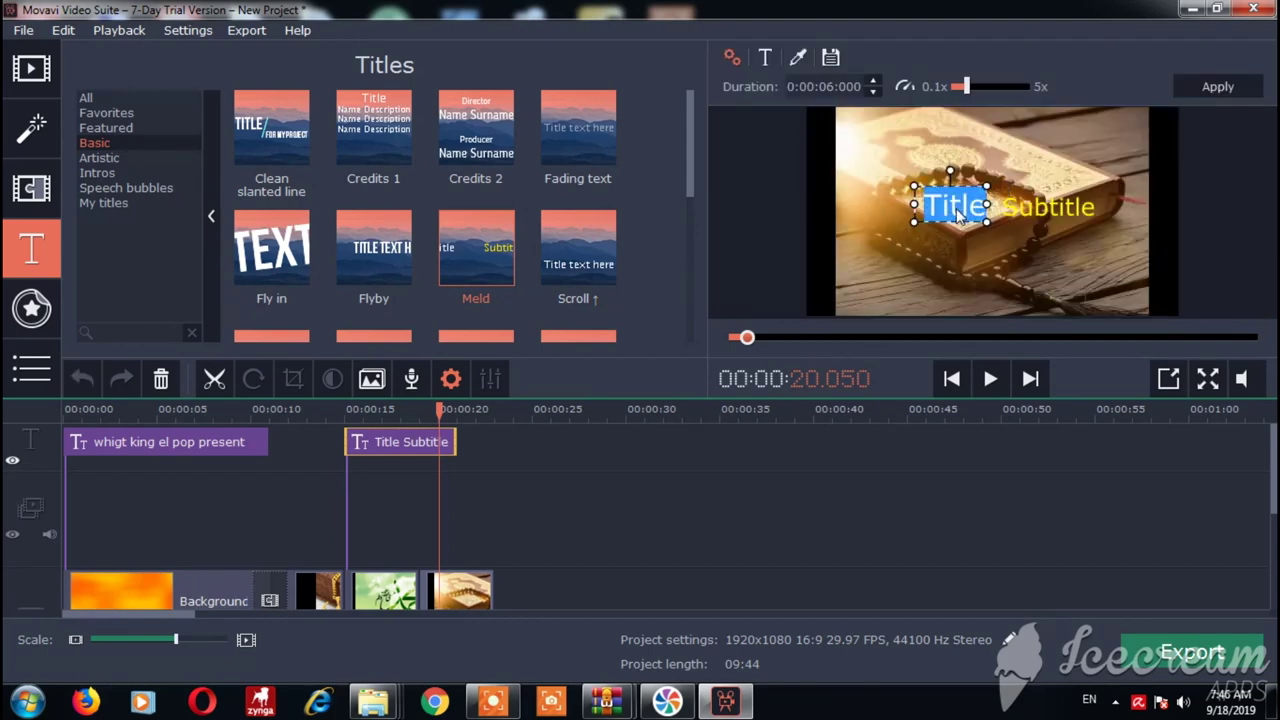
key(BackSpace)
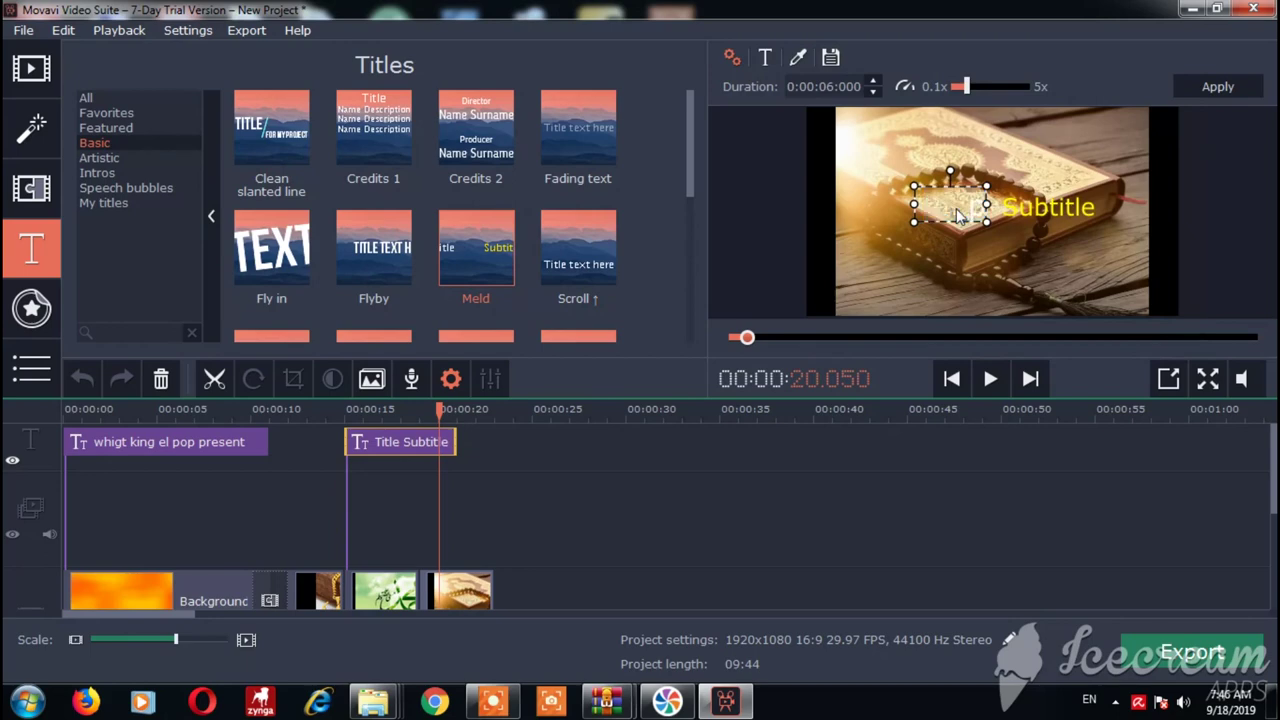
text(please)
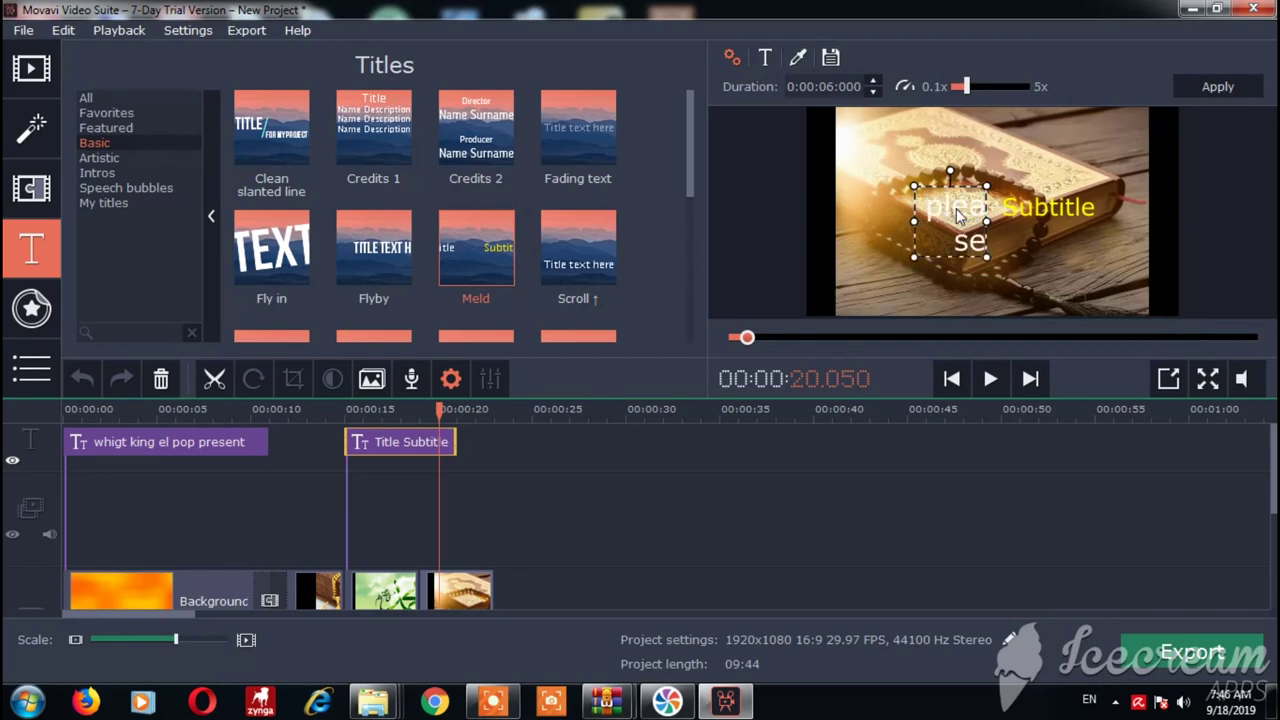
double_click(1025, 207)
key(BackSpace)
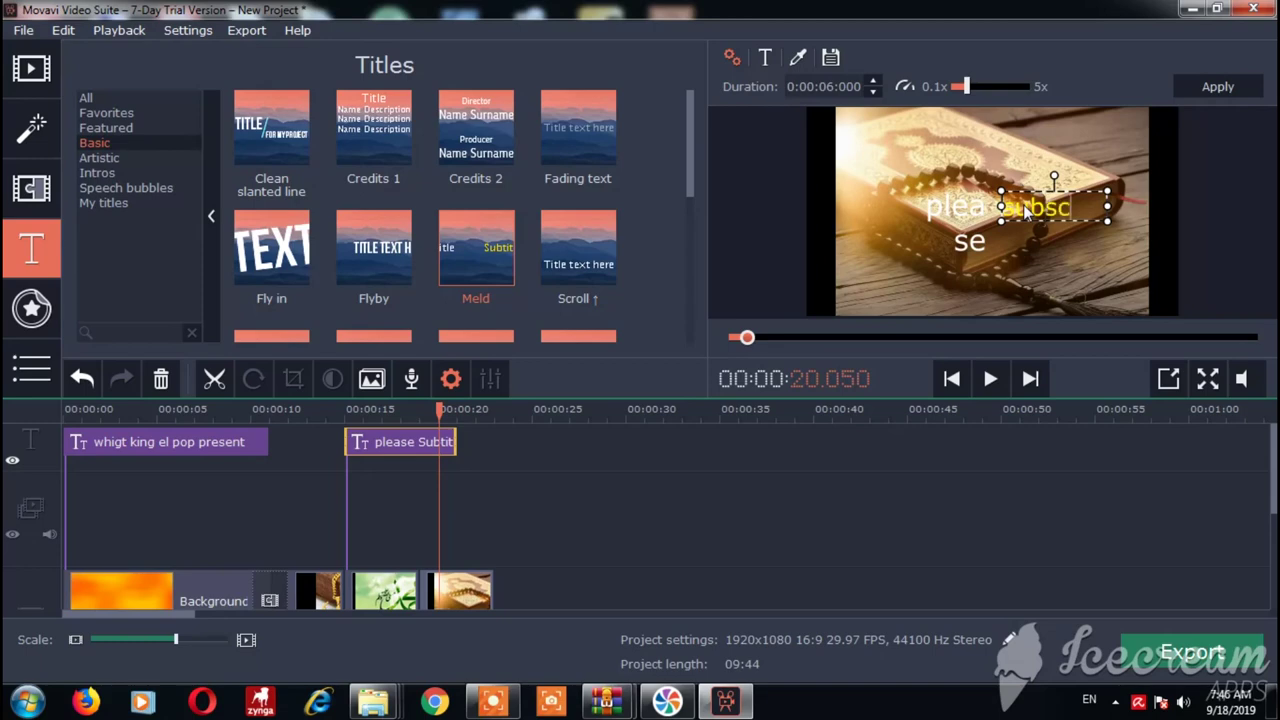
text(subscribr)
key(BackSpace)
text(e)
Set the font size of both "please" and "subscribe" to 80.
double_click(955, 237)
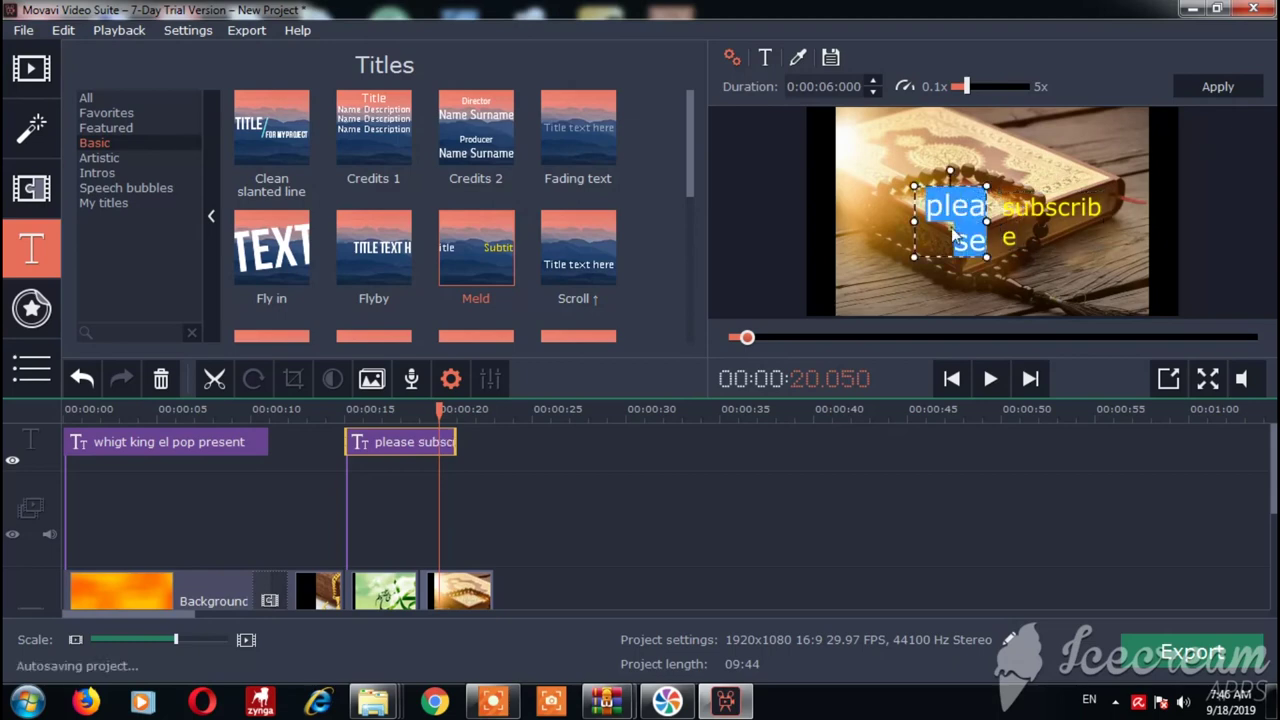
click(796, 60)
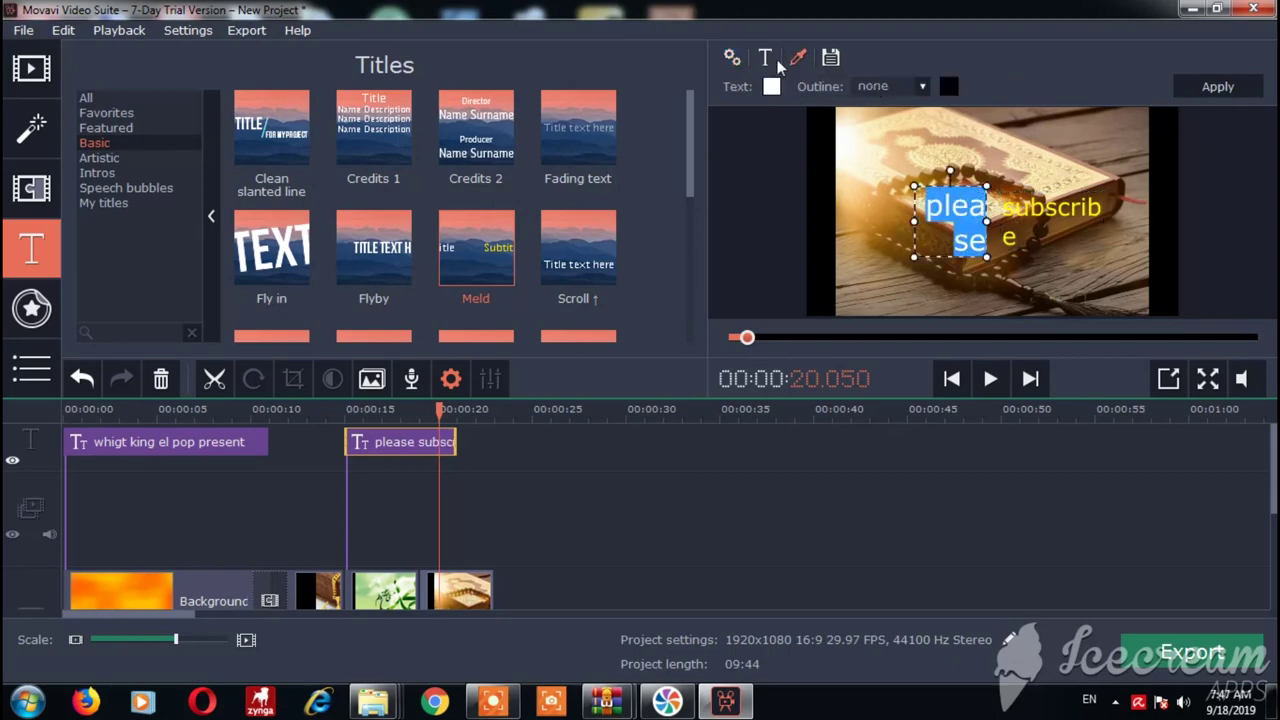
click(766, 62)
click(962, 88)
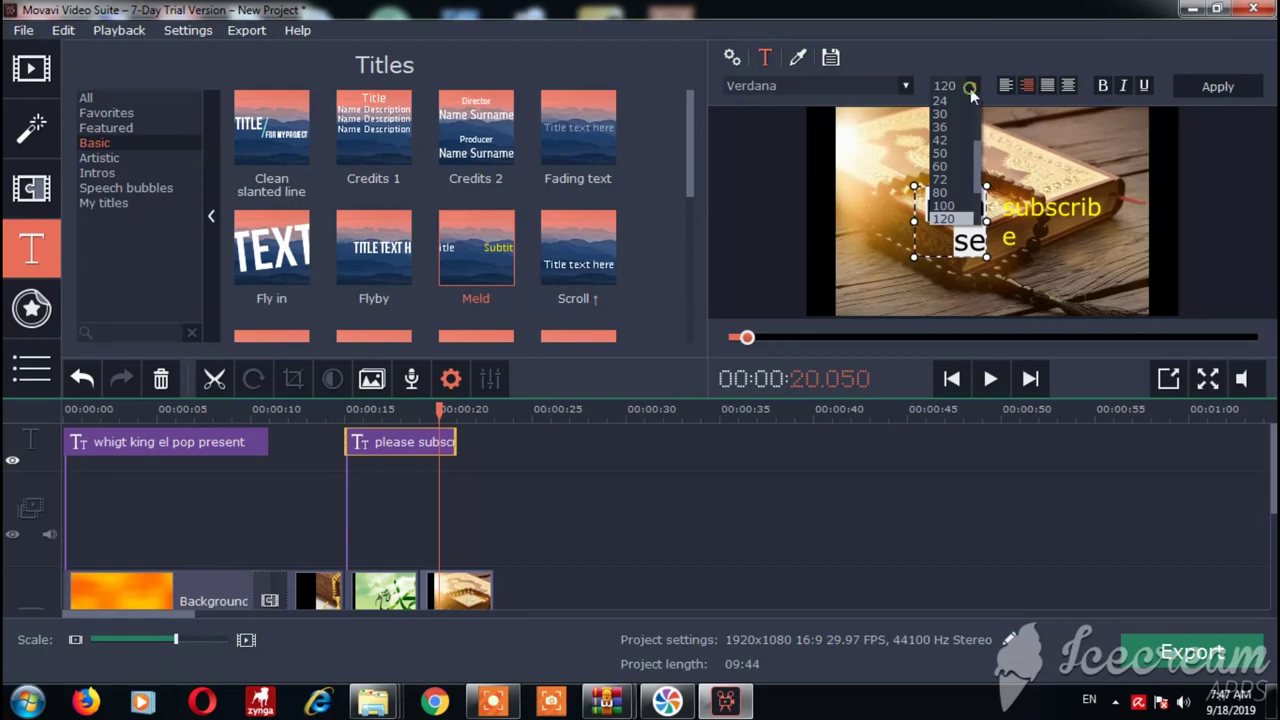
click(940, 197)
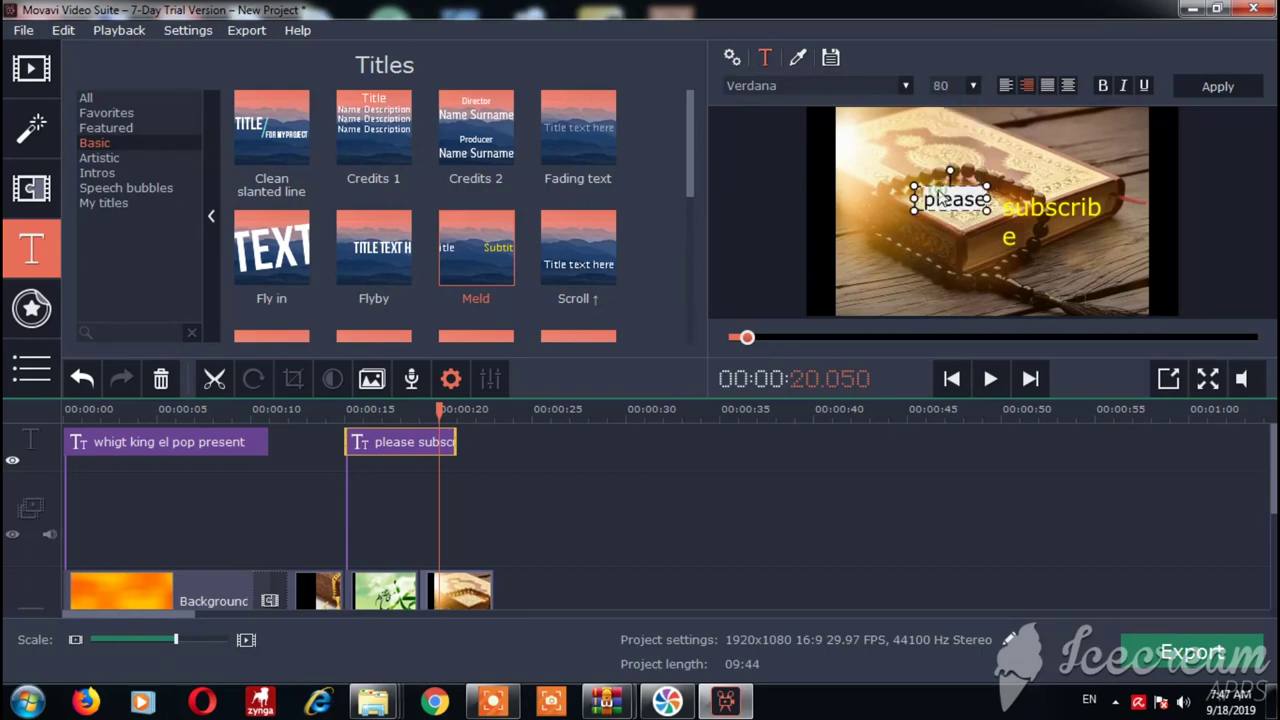
double_click(1020, 227)
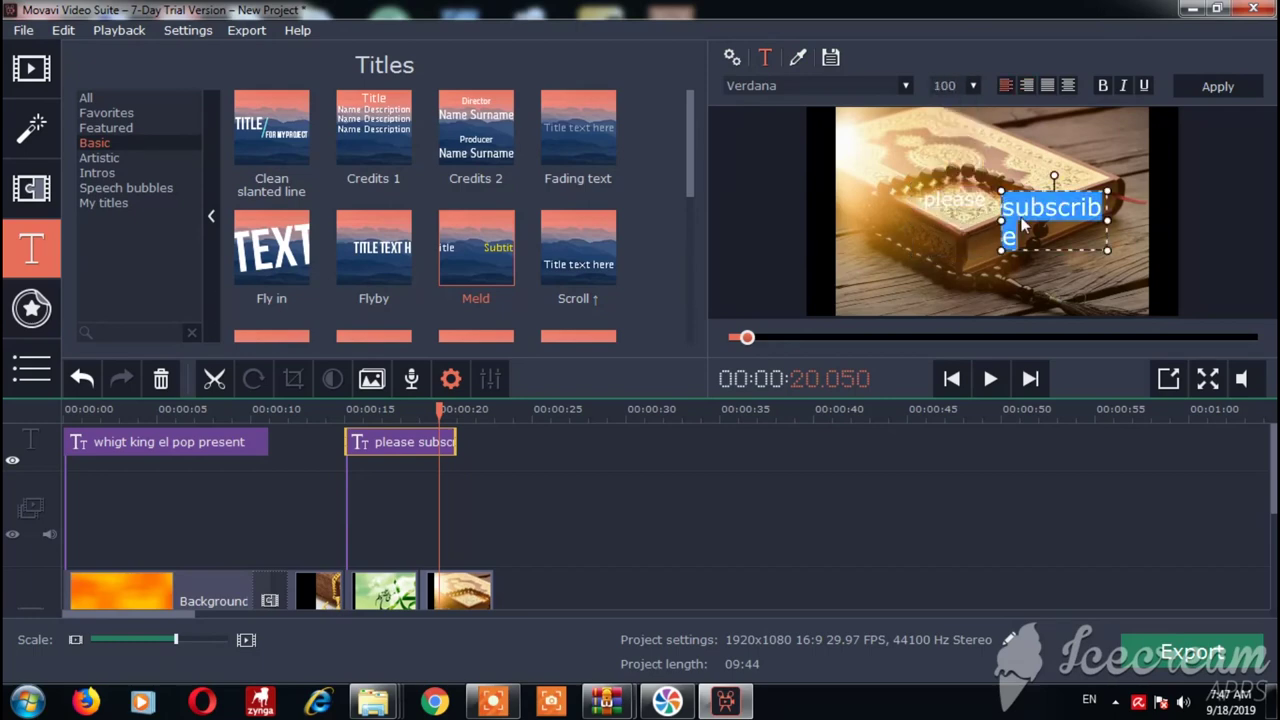
click(971, 90)
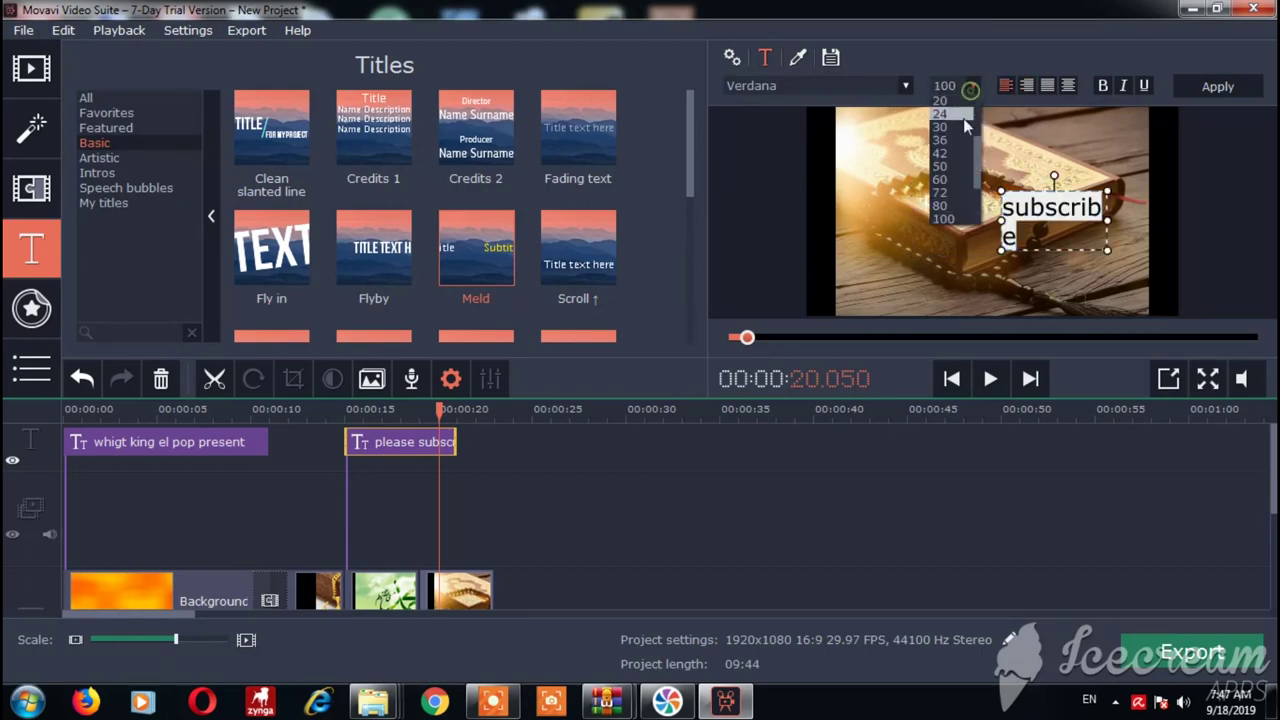
click(940, 206)
Move the "please" and "subscribe" texts to the lower part of the frame, side by side.
click(965, 208)
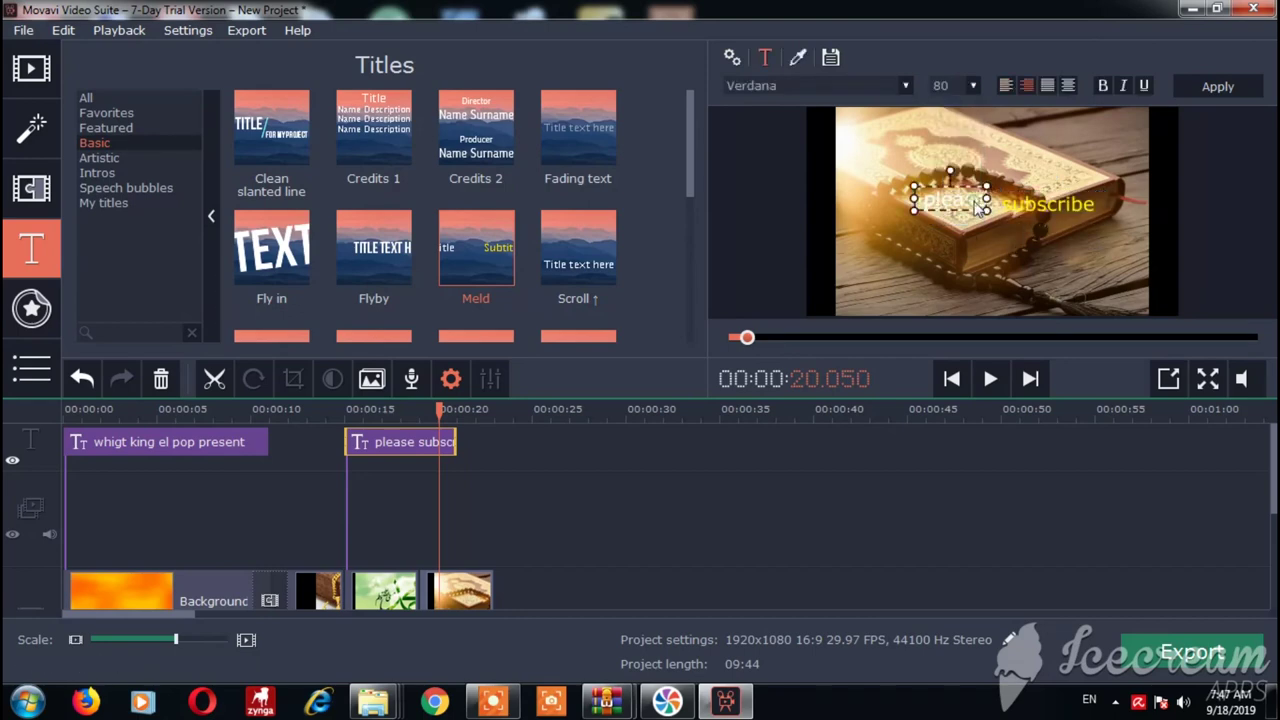
drag(978, 220, 920, 250)
click(1041, 208)
drag(1041, 208, 1008, 262)
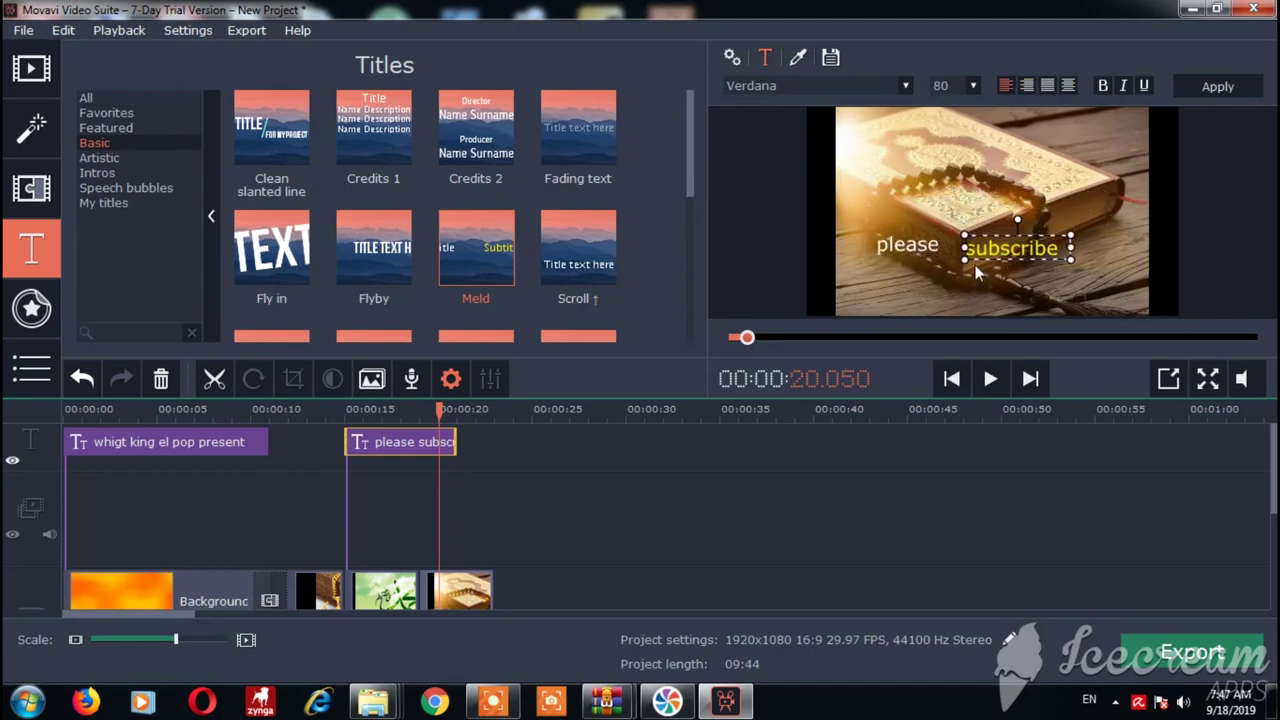
click(978, 272)
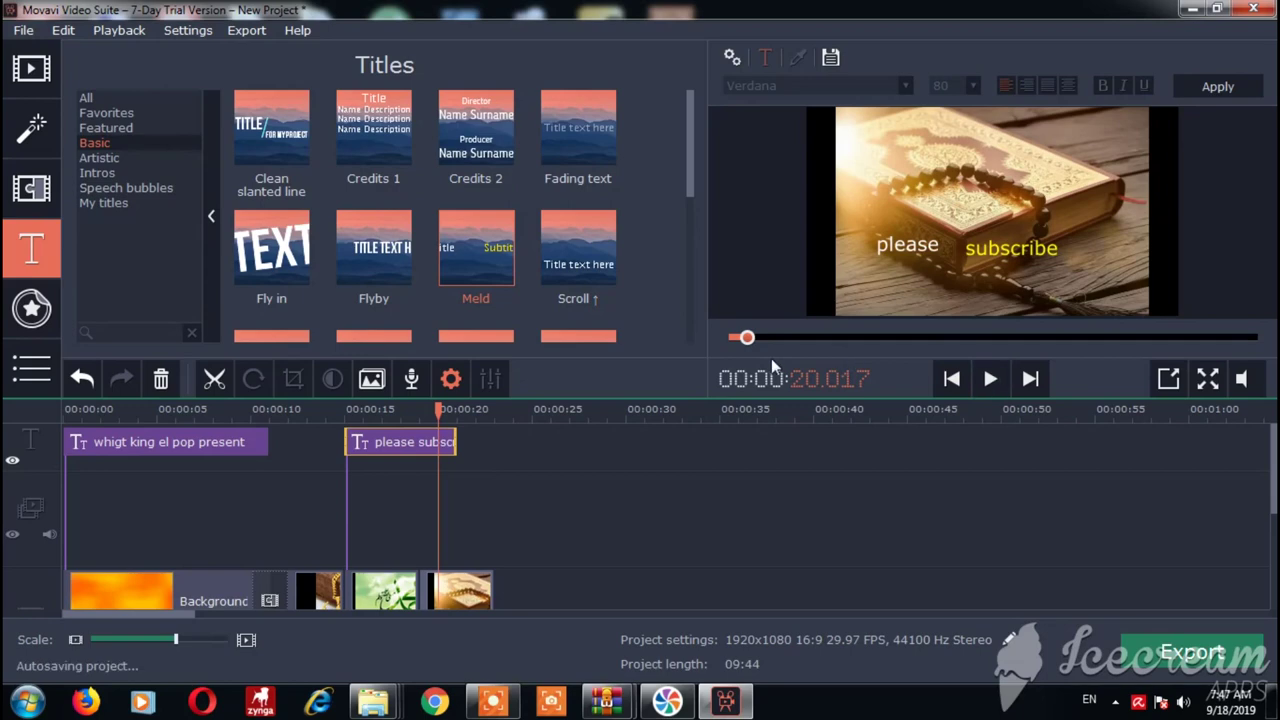
Play the new title from its start over the green image until the book image appears, and pause.
drag(447, 418, 345, 412)
click(992, 380)
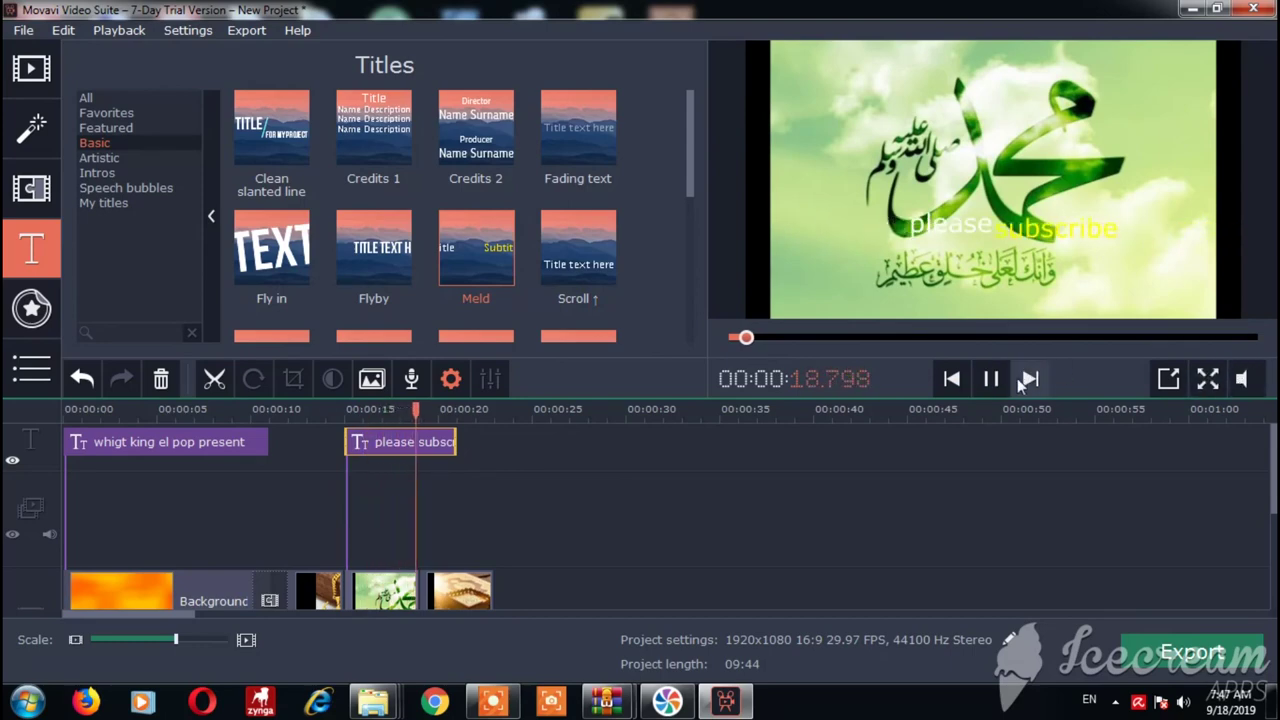
click(991, 378)
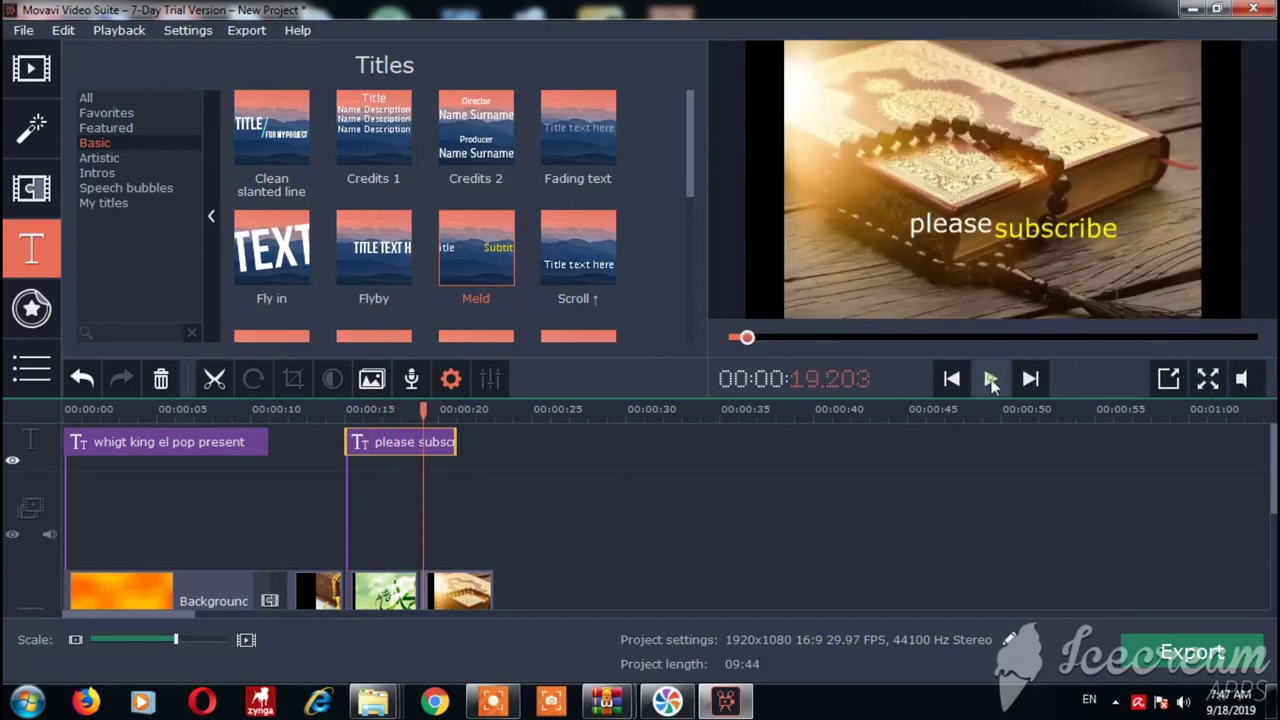
Change the text colour of "please" to purple #7e2199.
click(976, 225)
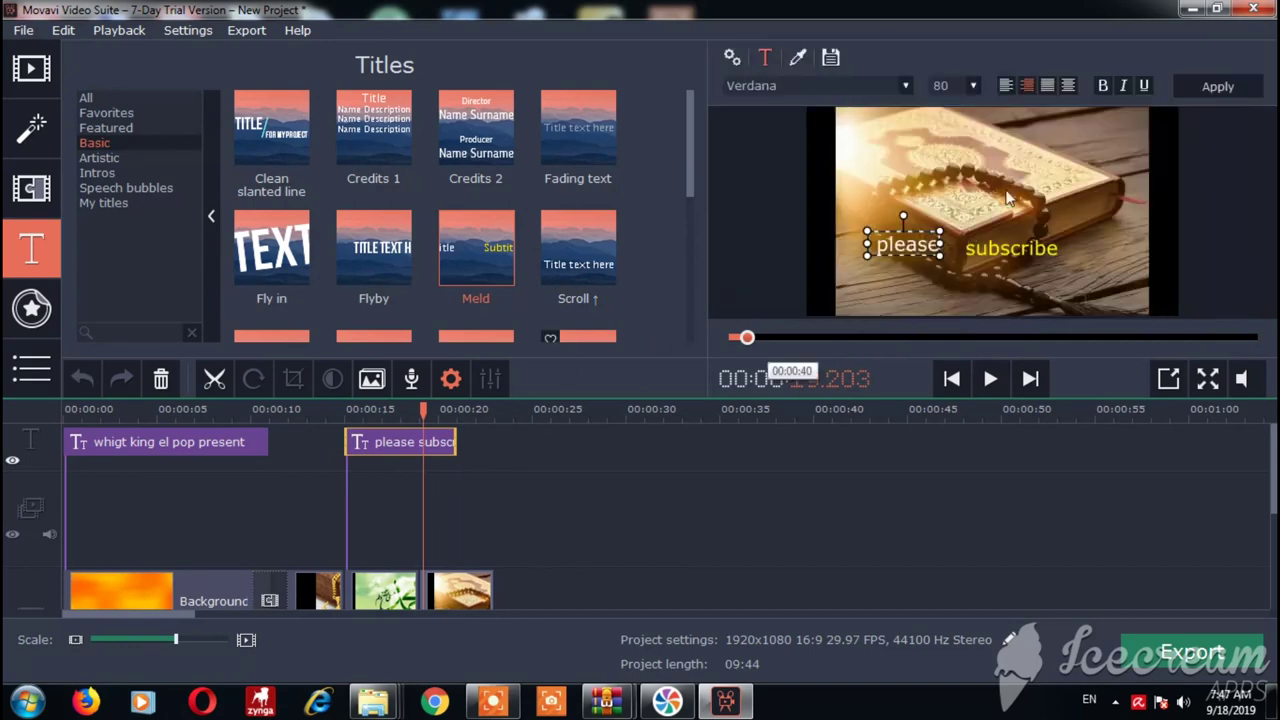
double_click(905, 250)
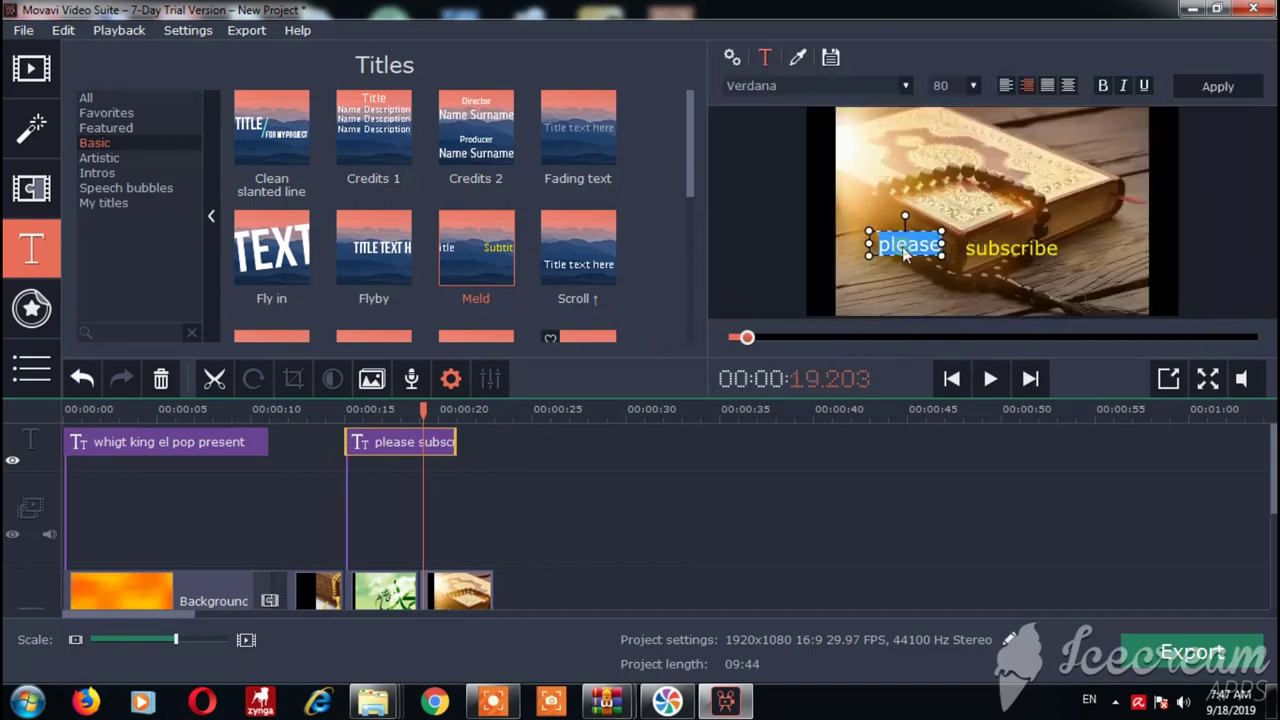
click(797, 56)
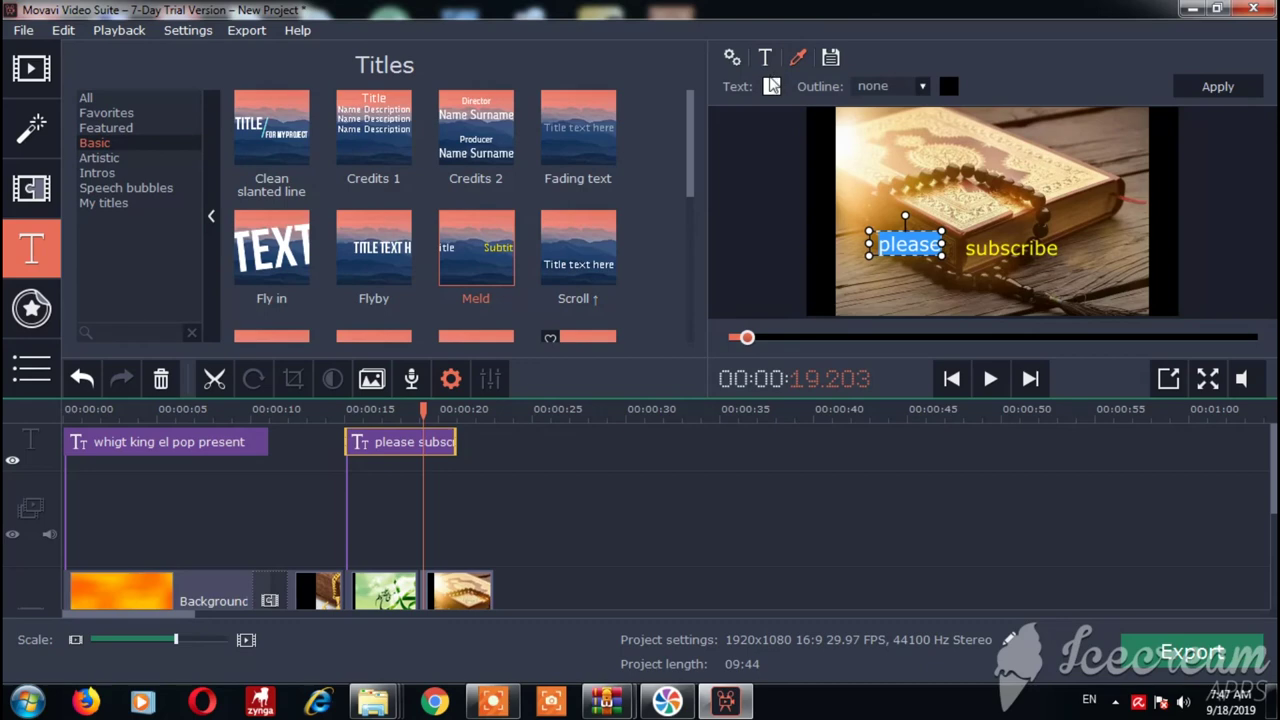
click(770, 86)
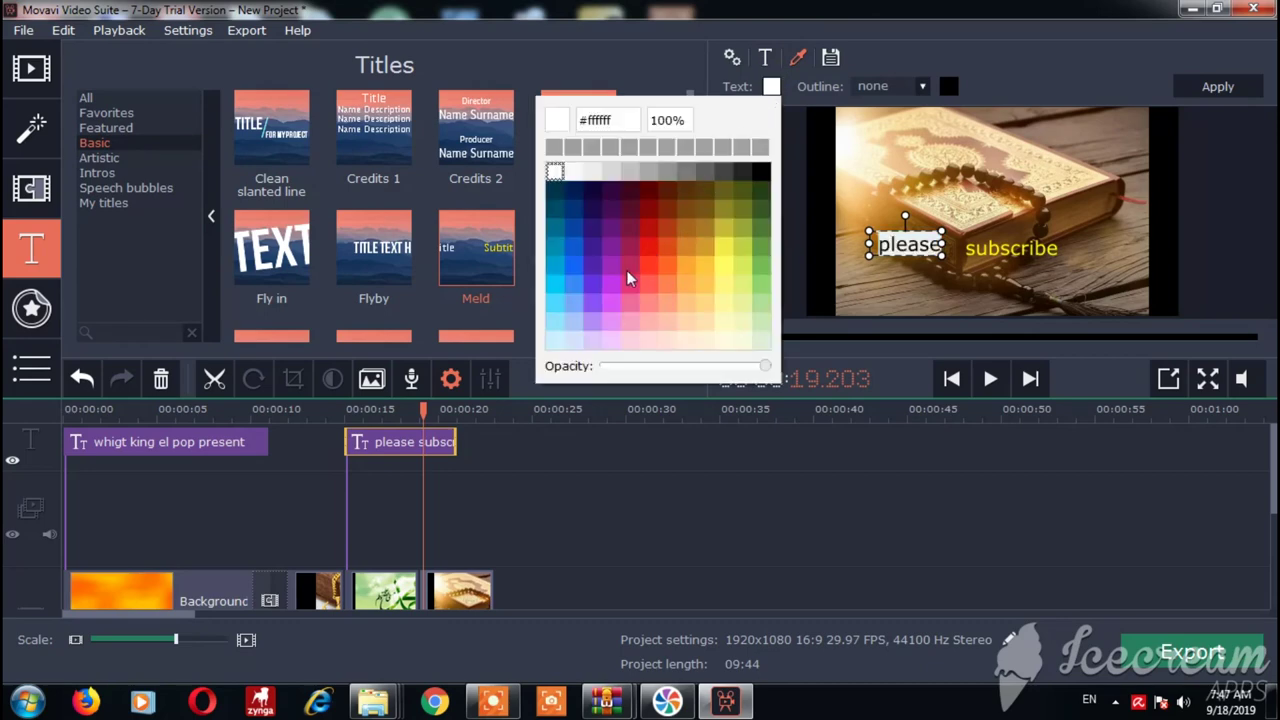
click(606, 253)
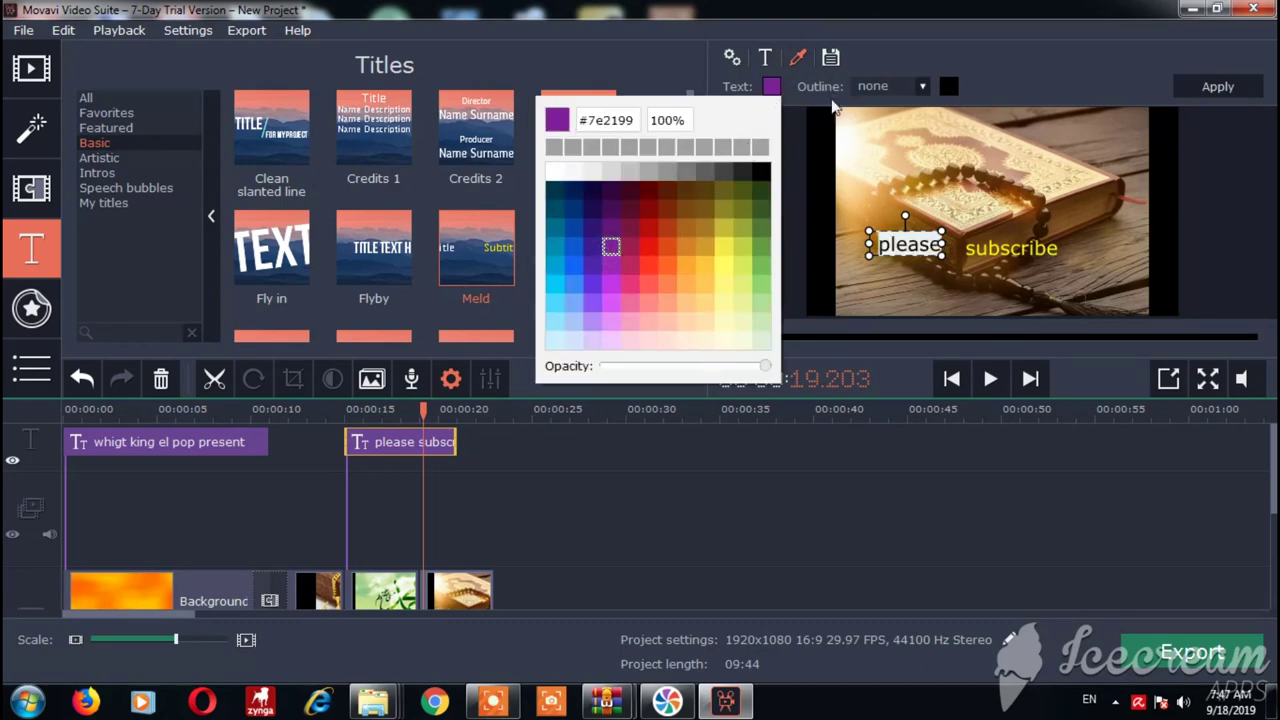
click(888, 288)
Reposition the "please" text slightly closer to "subscribe", at the same height.
click(900, 254)
drag(907, 254, 916, 193)
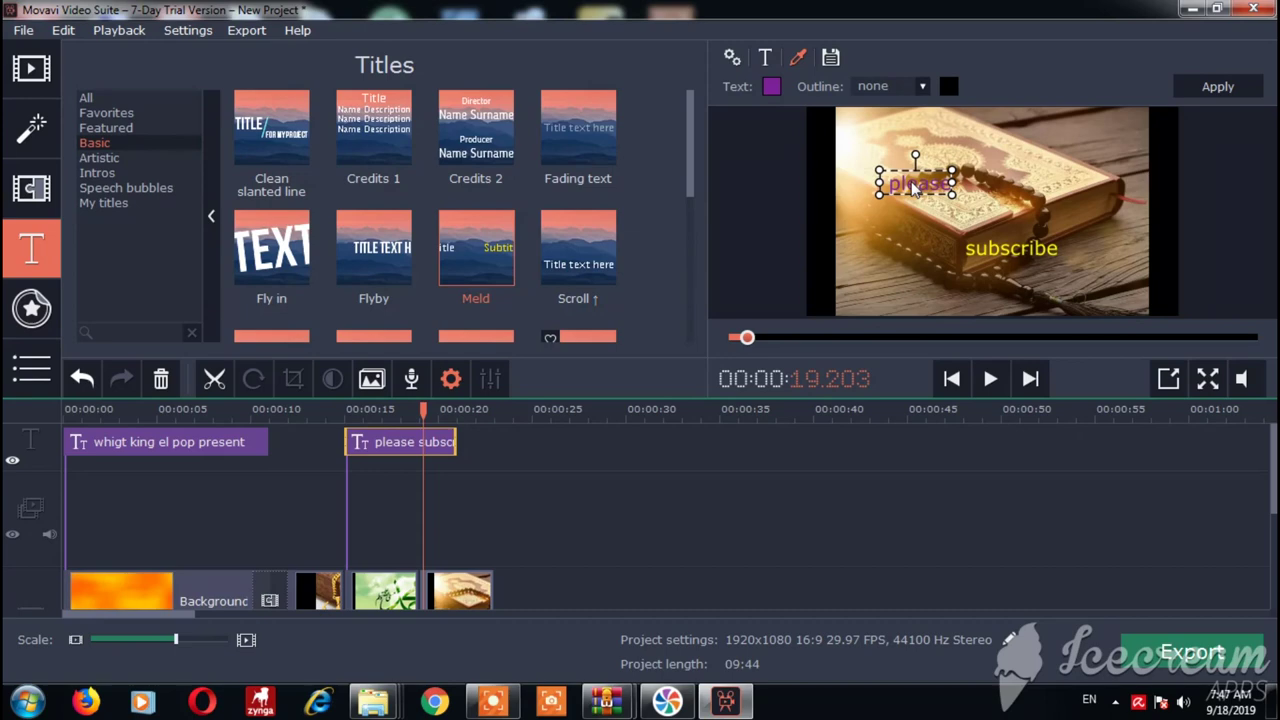
drag(913, 188, 918, 249)
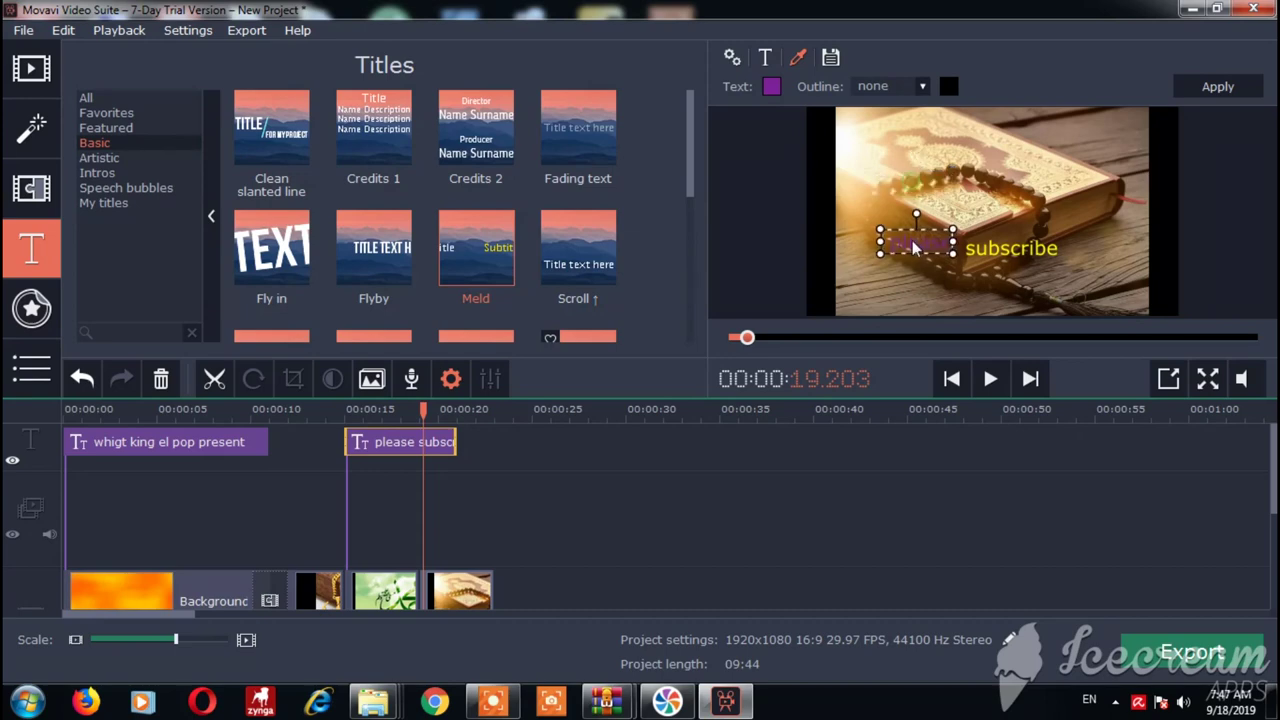
Change the text colour of "subscribe" to dark green.
double_click(1012, 248)
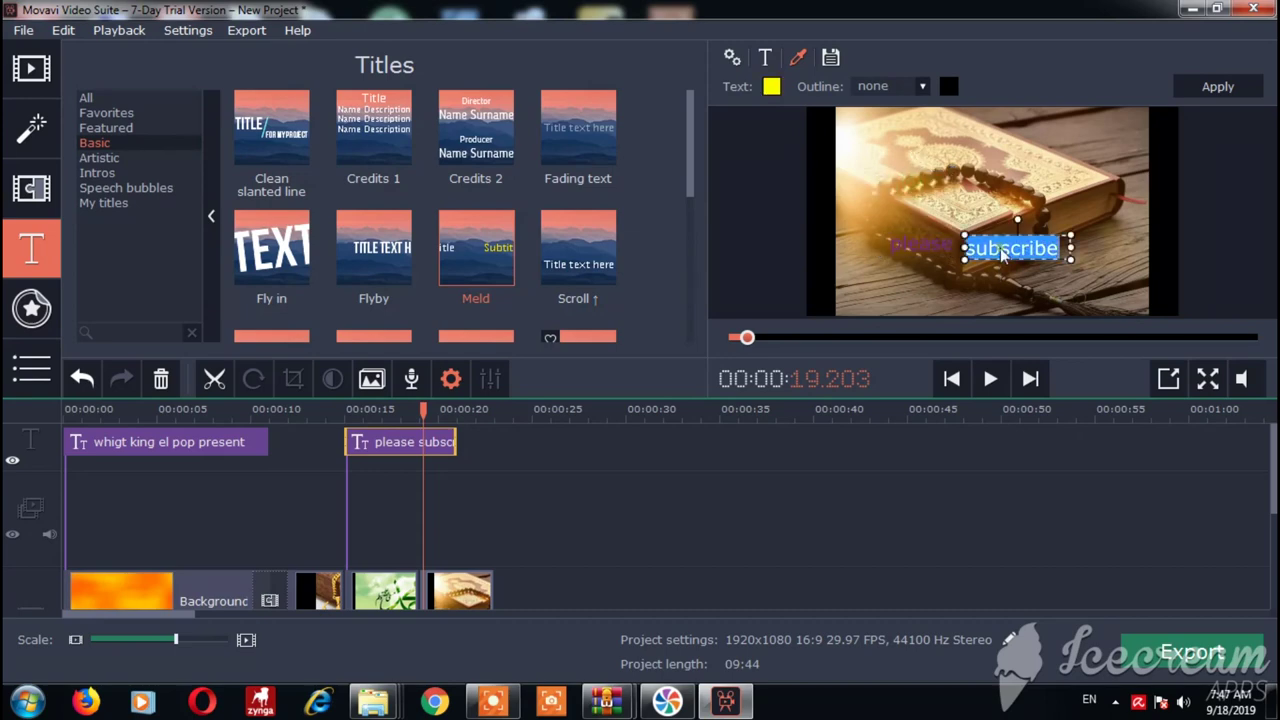
click(771, 86)
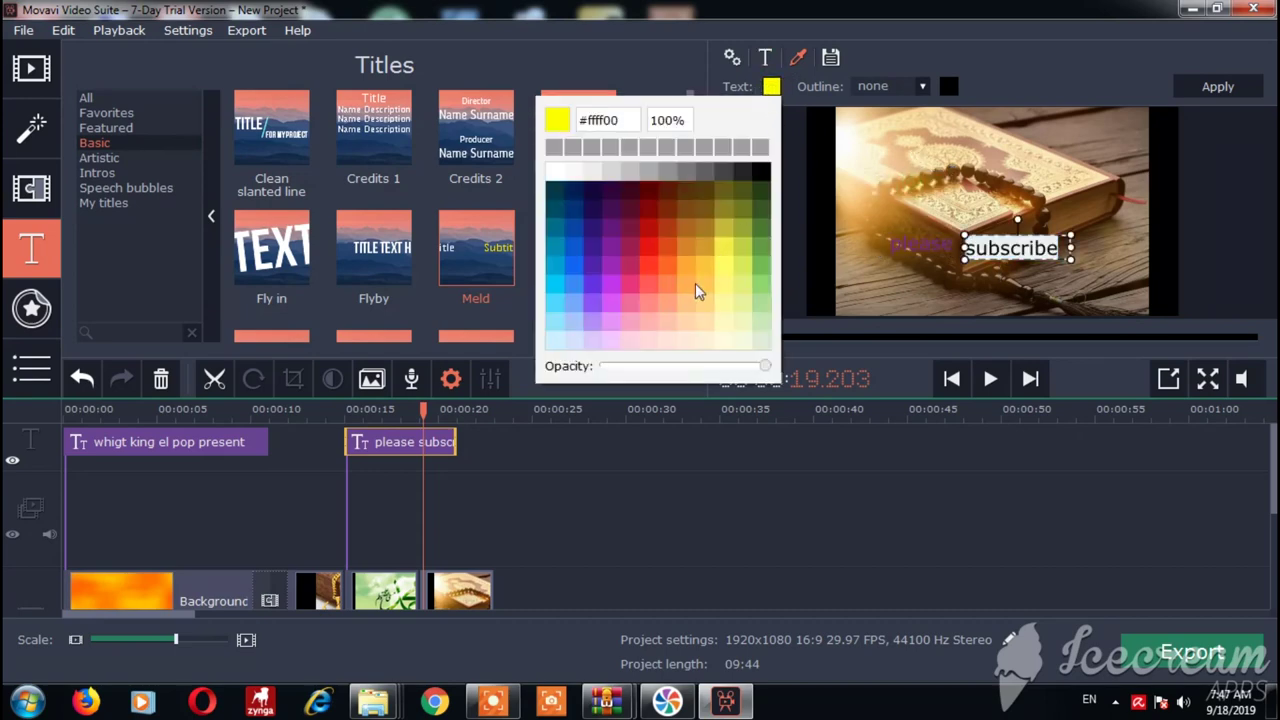
click(761, 190)
click(803, 114)
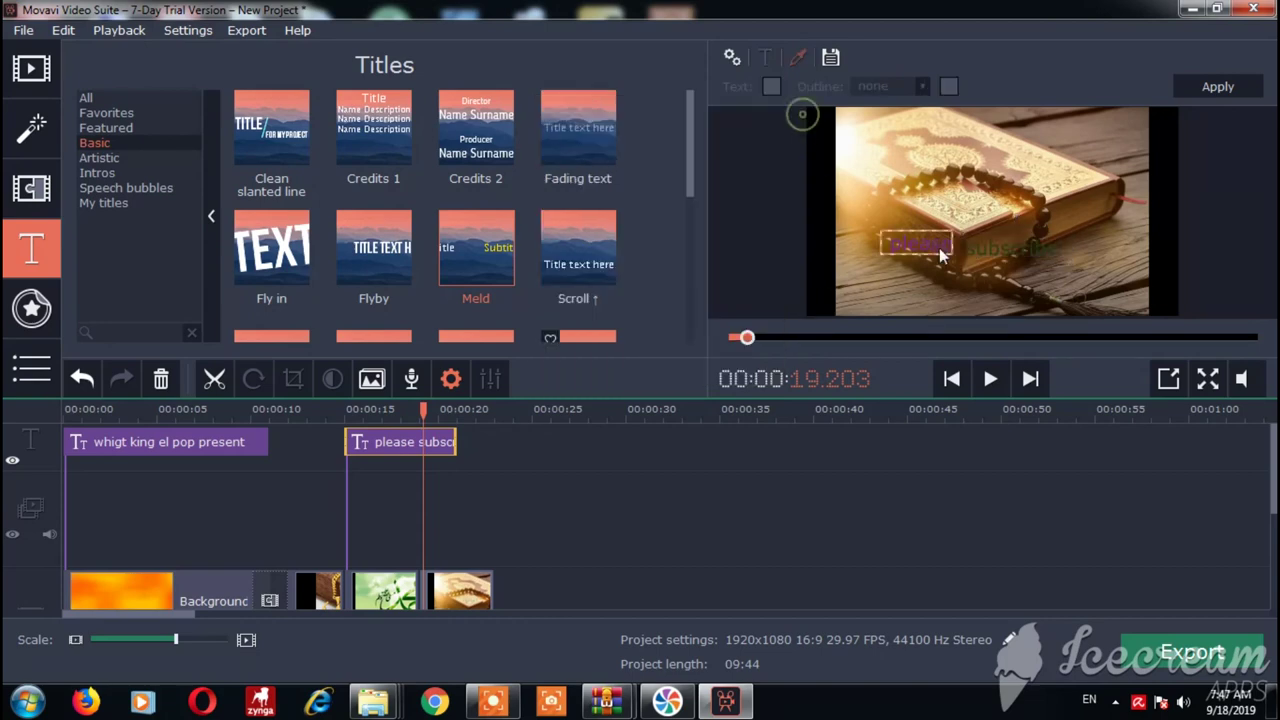
Change the text colour of "please" to light green.
double_click(905, 243)
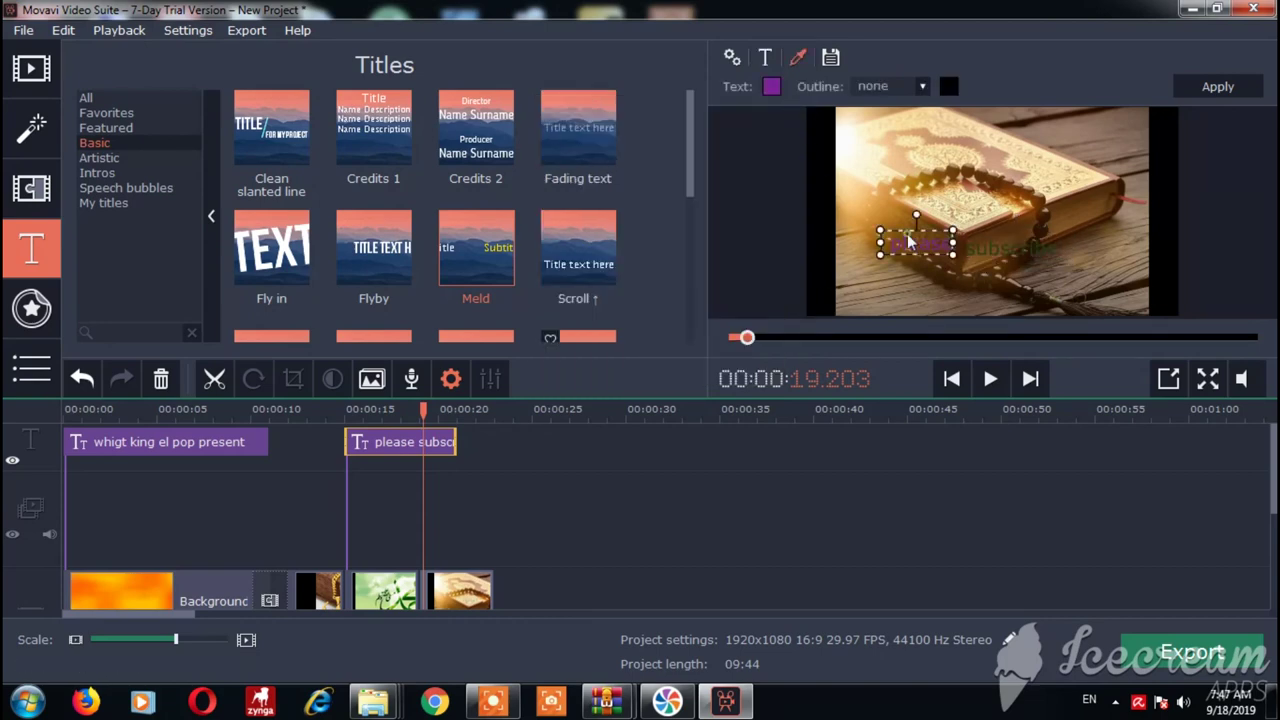
click(771, 86)
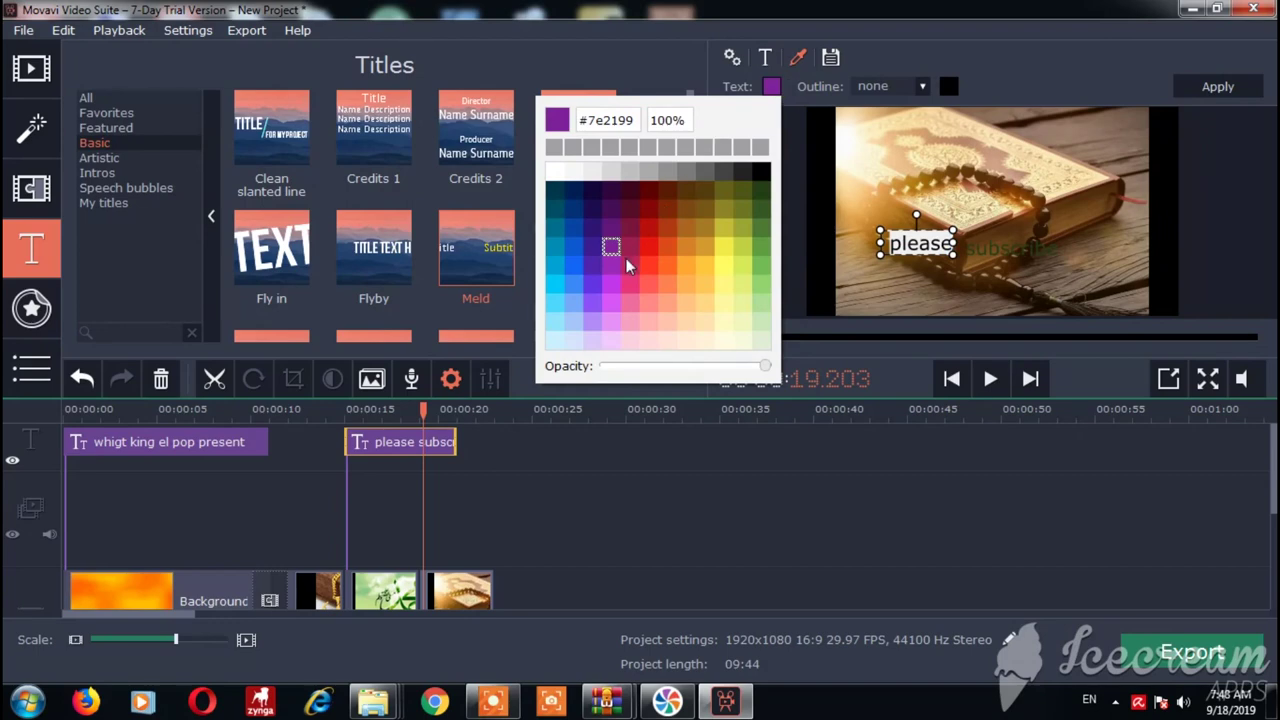
click(762, 268)
click(828, 278)
click(1015, 244)
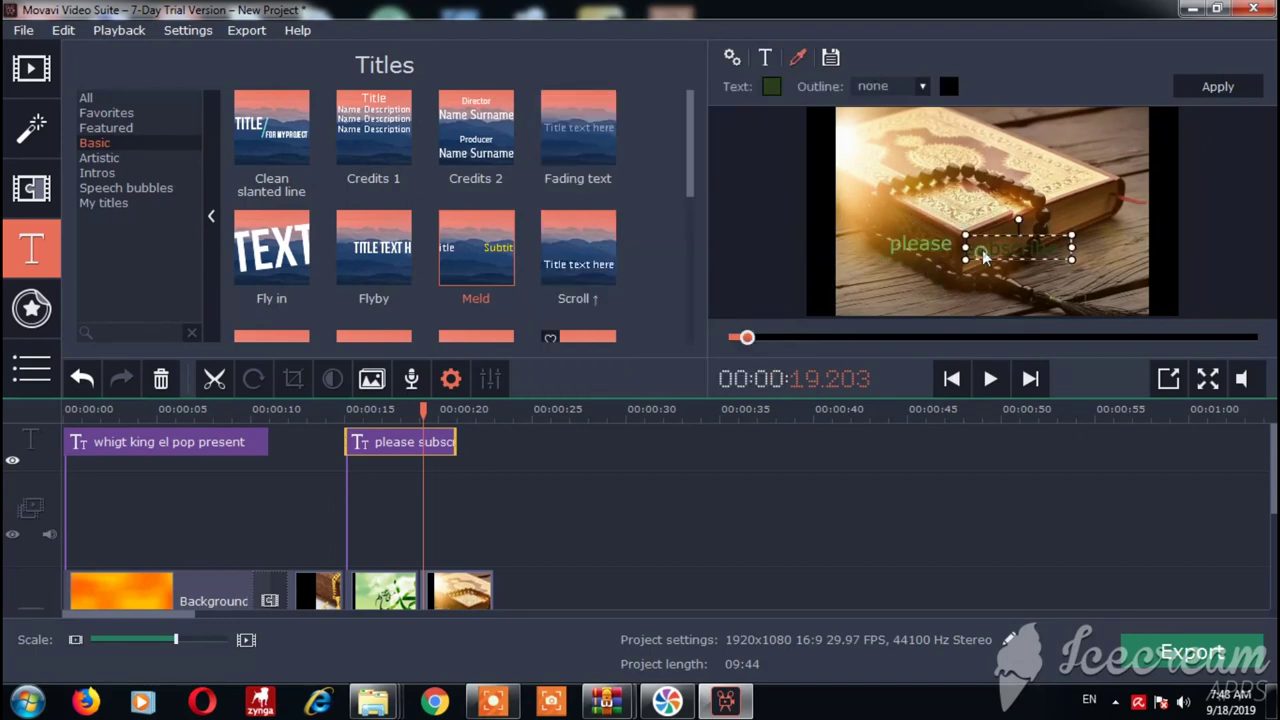
Play the recoloured title briefly over the book image and pause.
click(990, 378)
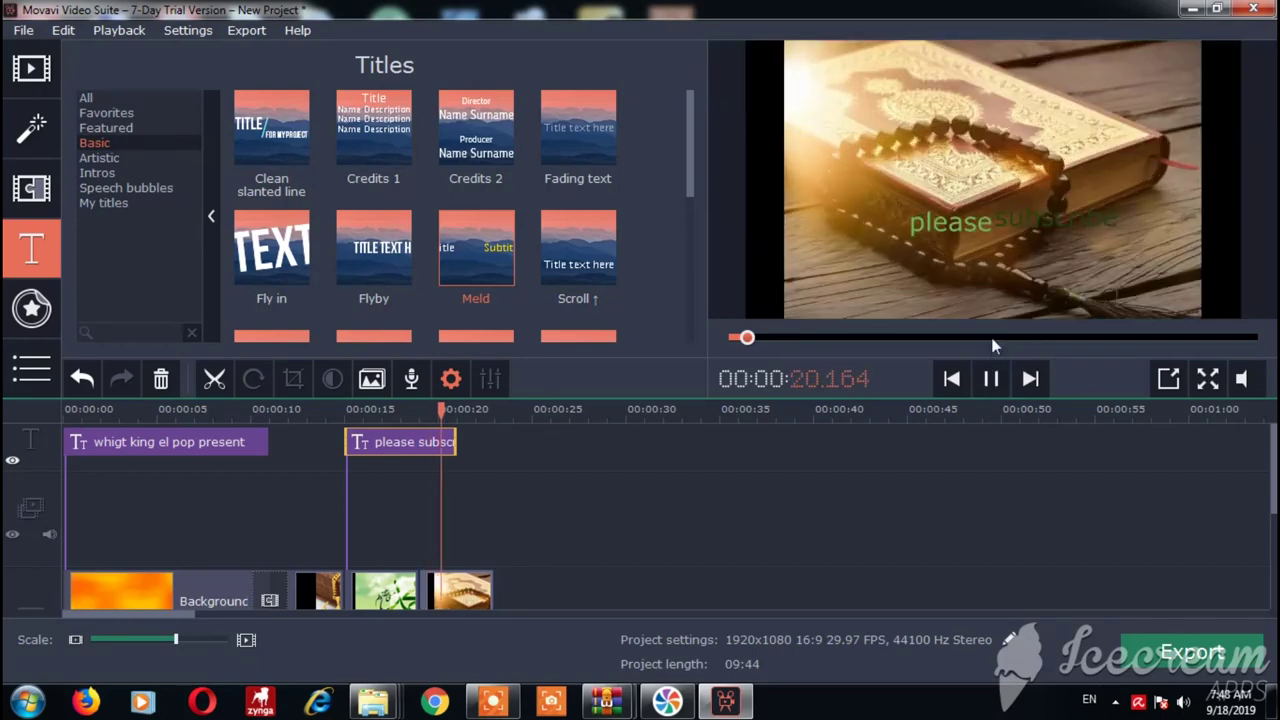
click(988, 378)
click(990, 378)
Move "please" and "subscribe" slightly higher over the book image, aligning both words at the same height.
click(433, 444)
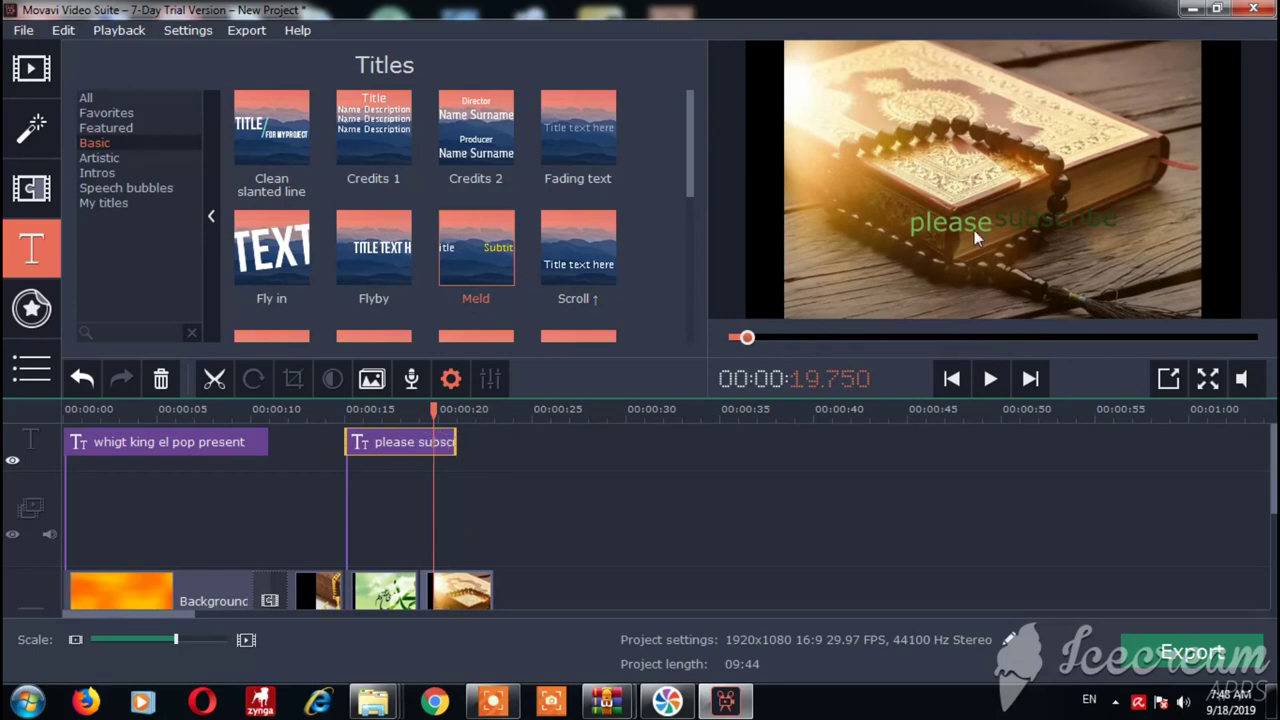
double_click(922, 229)
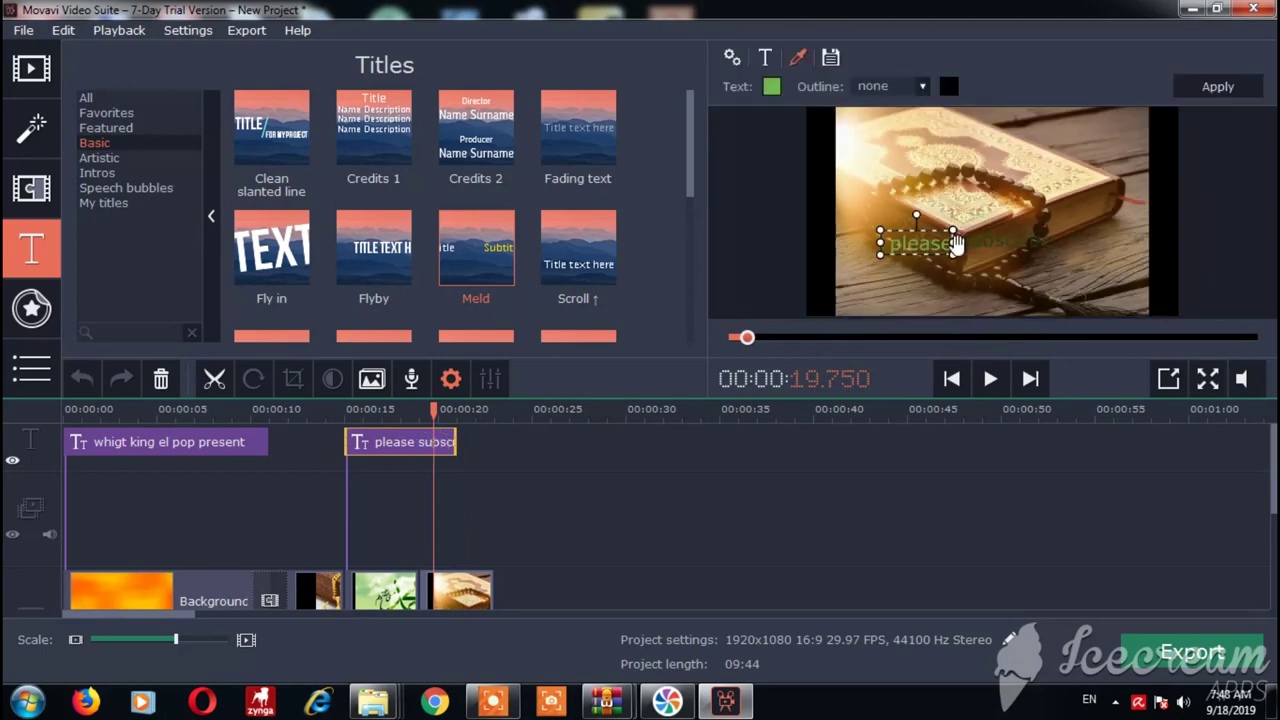
drag(985, 251, 987, 244)
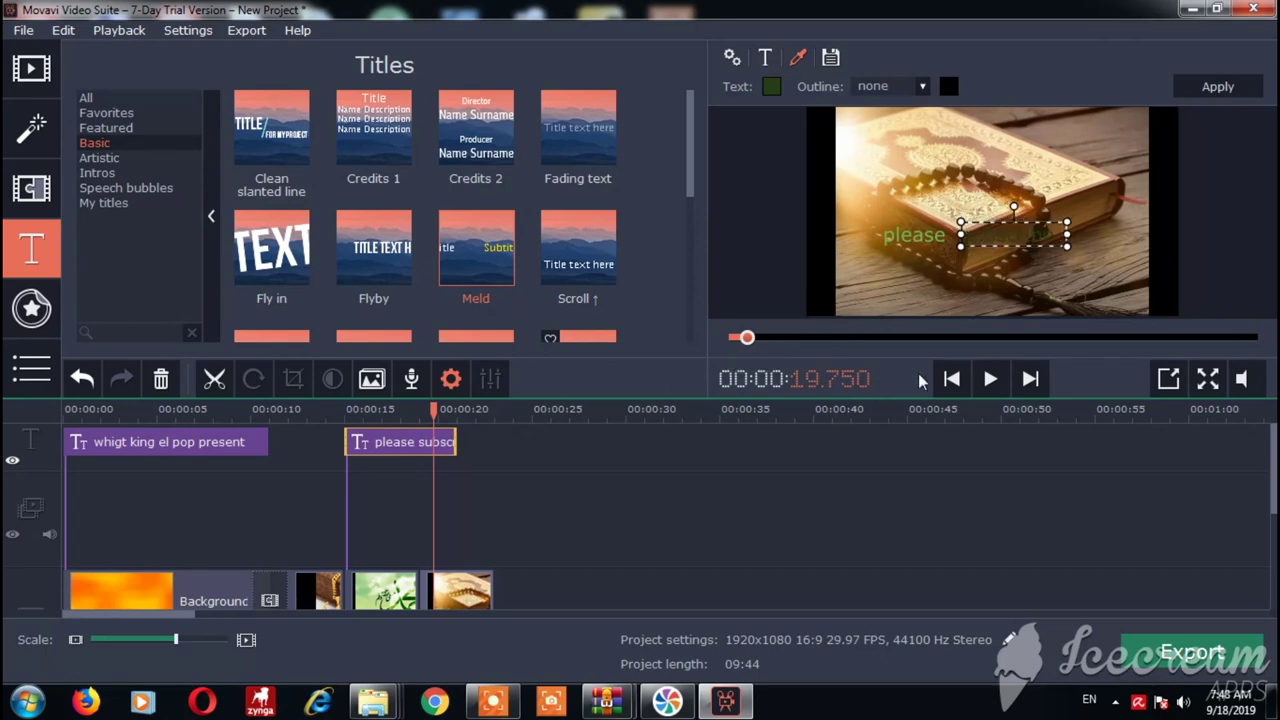
Add the "^_^" sticker directly after the "please subscribe" title and extend the book image clip to the sticker's end.
click(36, 308)
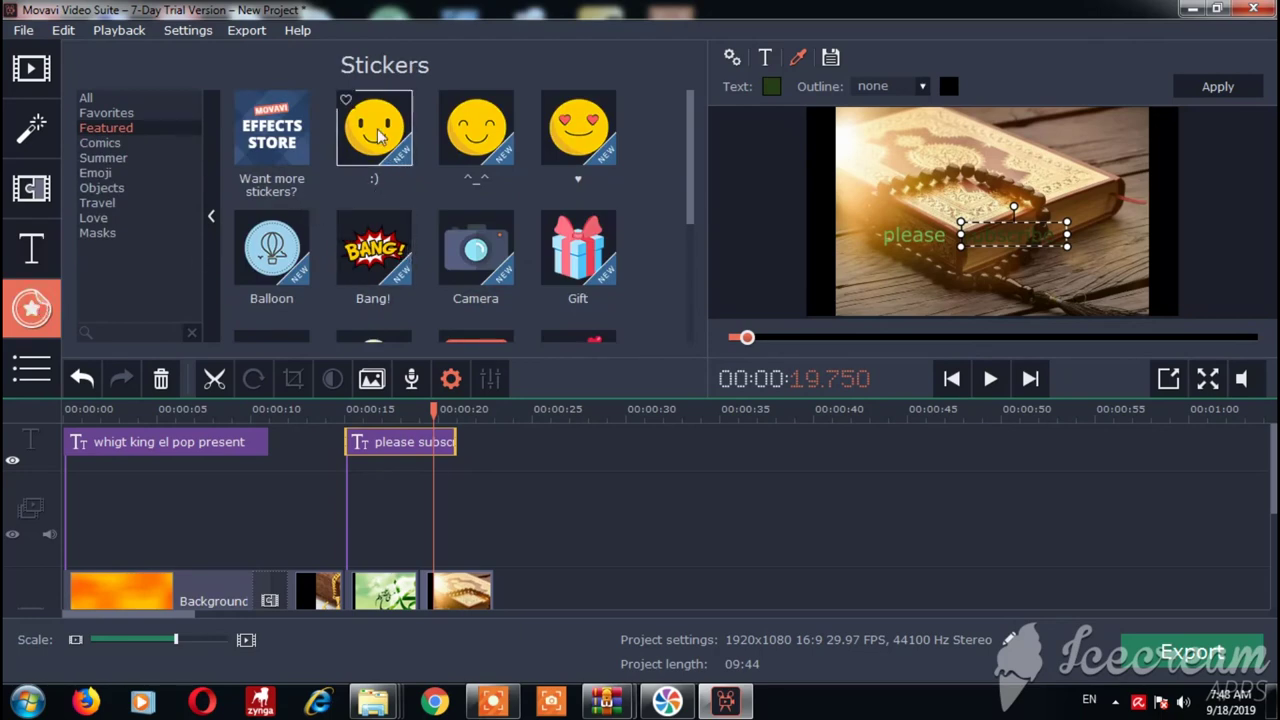
drag(476, 128, 458, 441)
drag(488, 574, 541, 577)
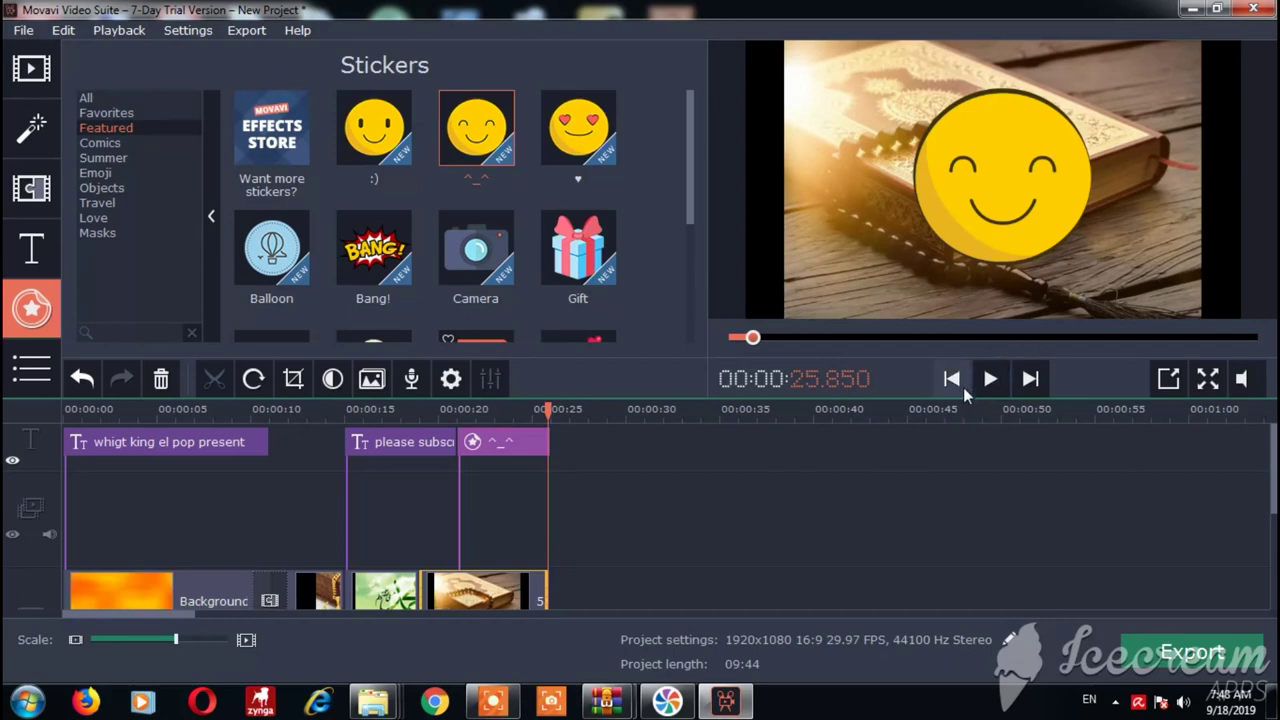
Play the section from the green image through the end of the smiley sticker, lowering the preview volume, and pause.
click(988, 378)
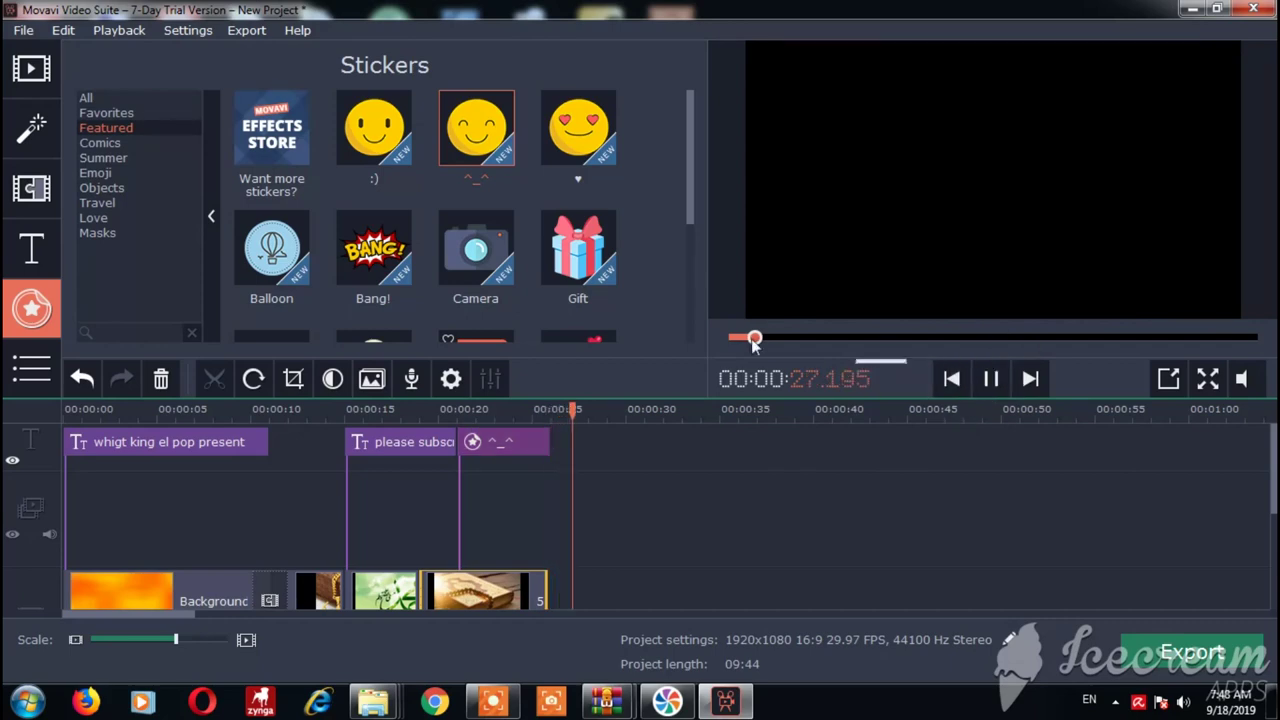
click(987, 380)
drag(752, 338, 741, 338)
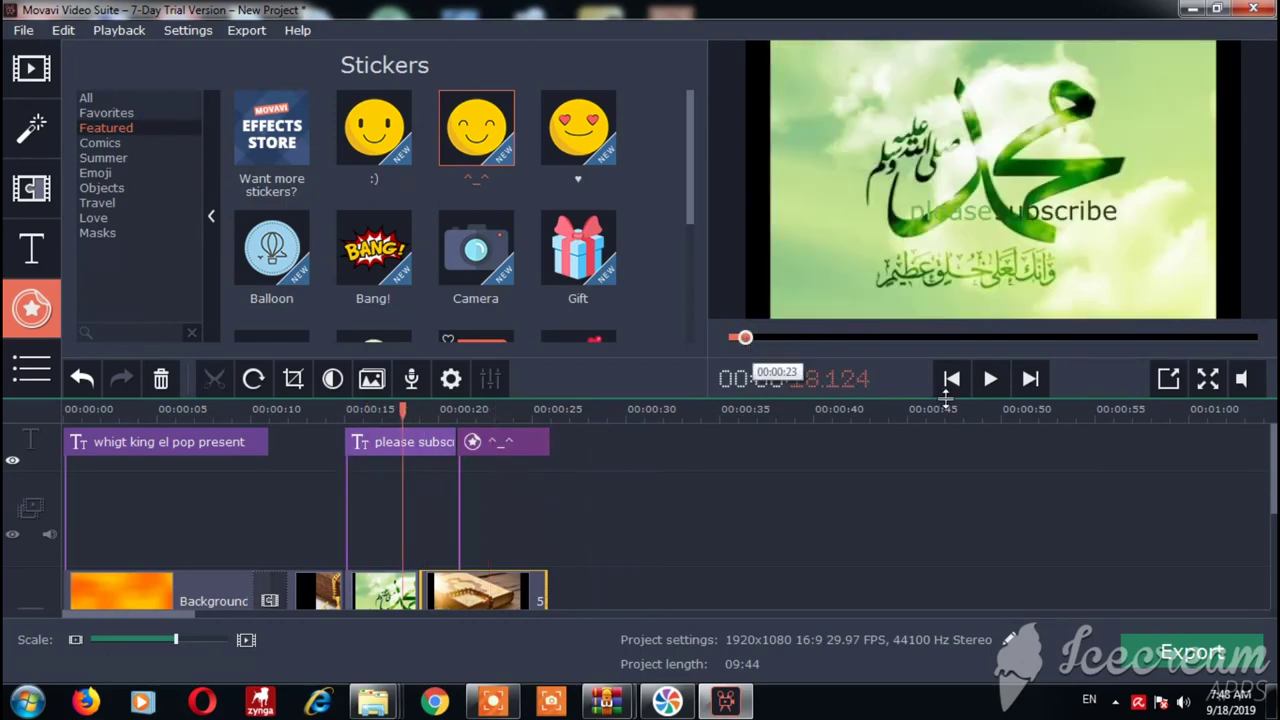
click(985, 388)
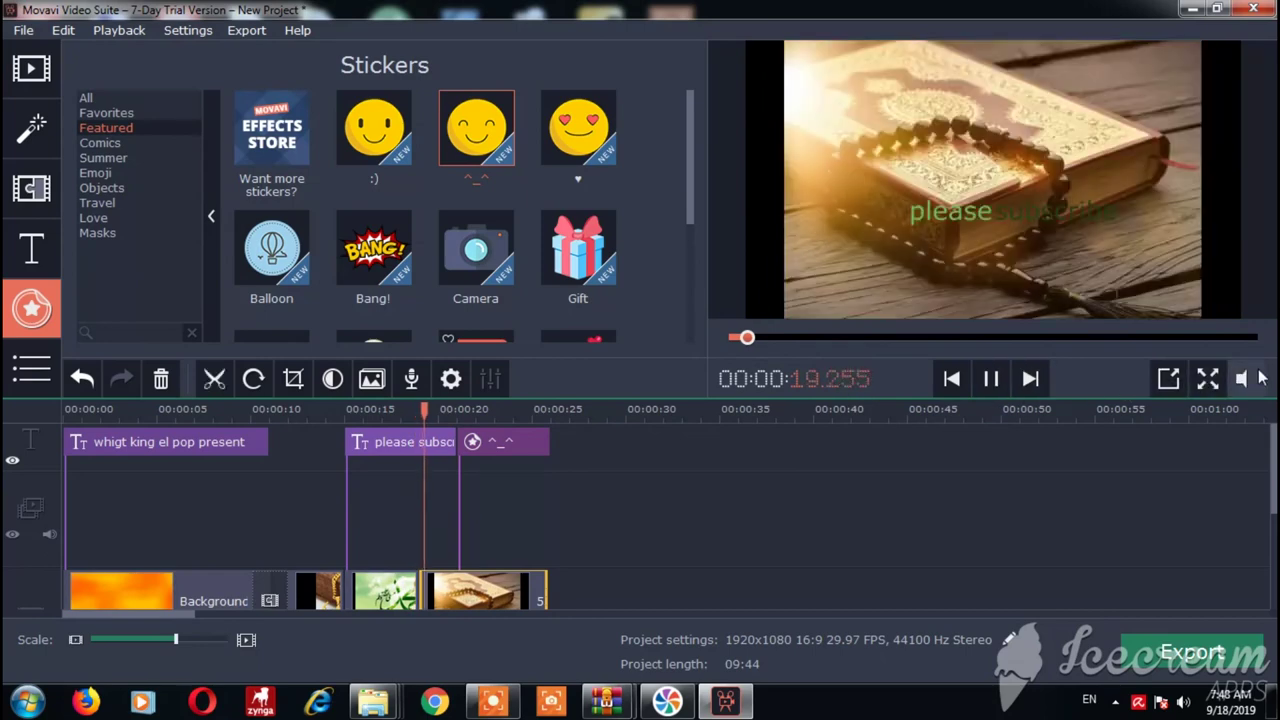
mouse_move(1241, 378)
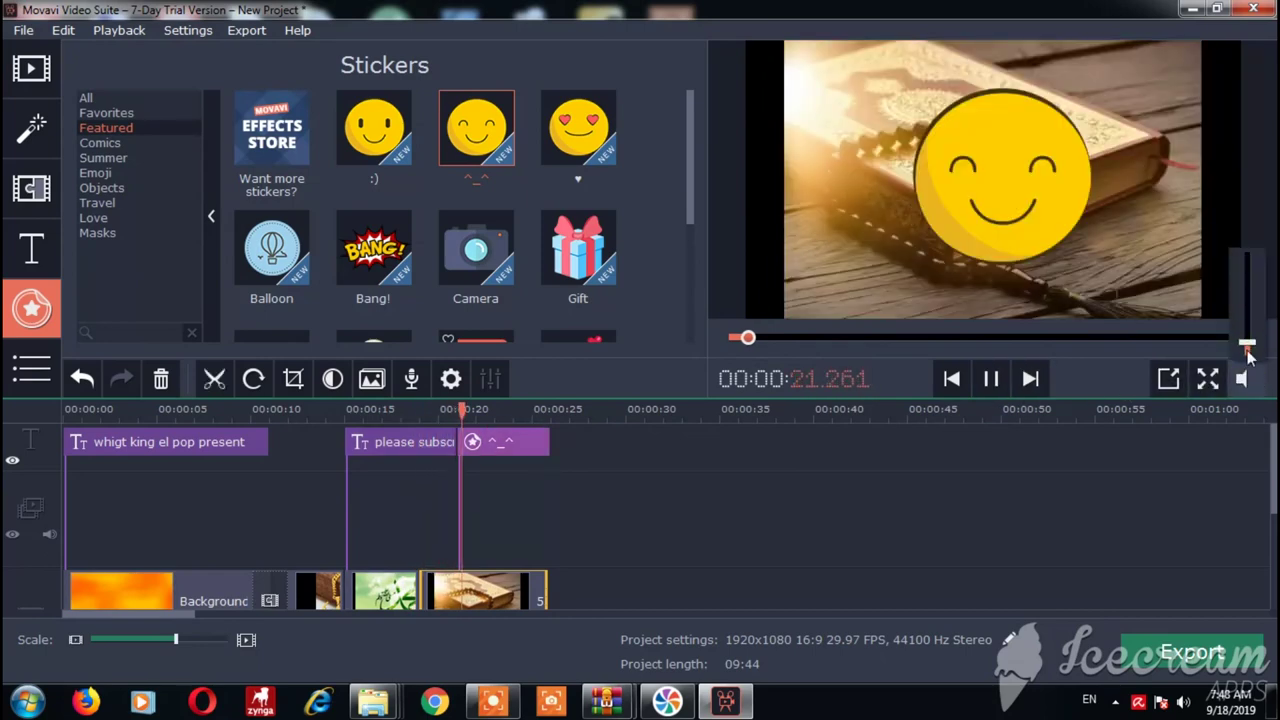
drag(1247, 343, 1248, 352)
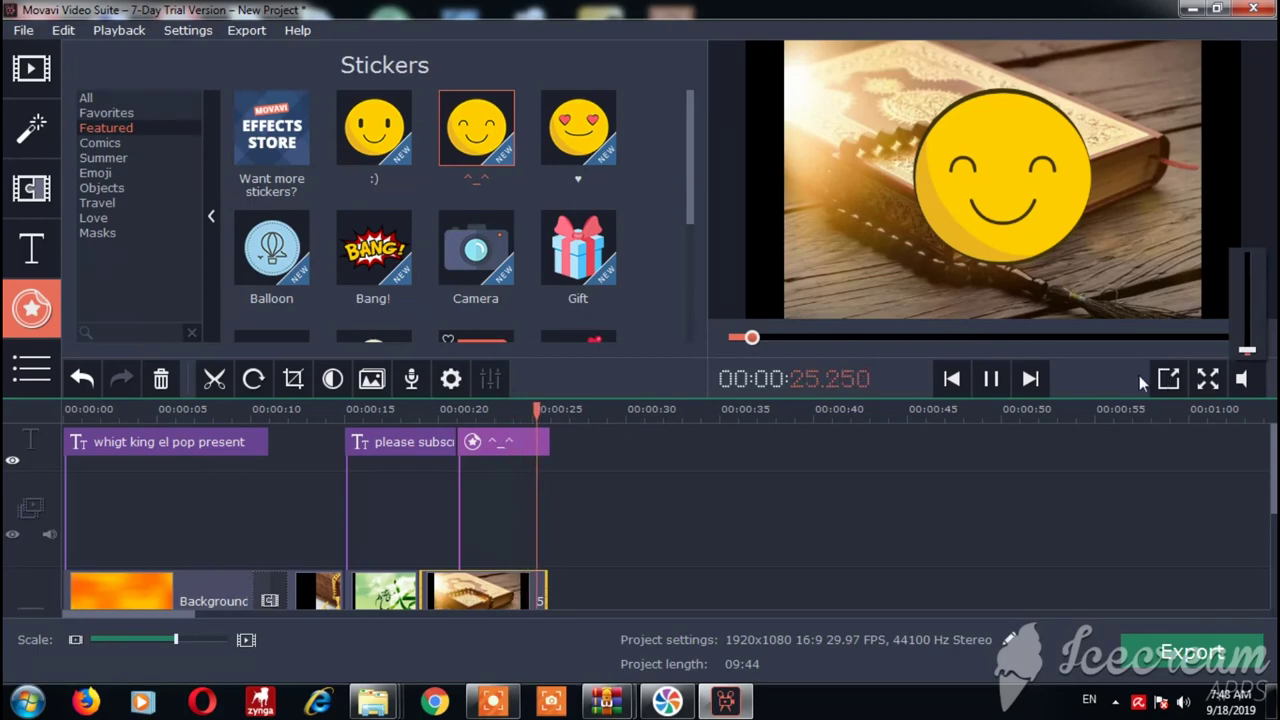
click(990, 378)
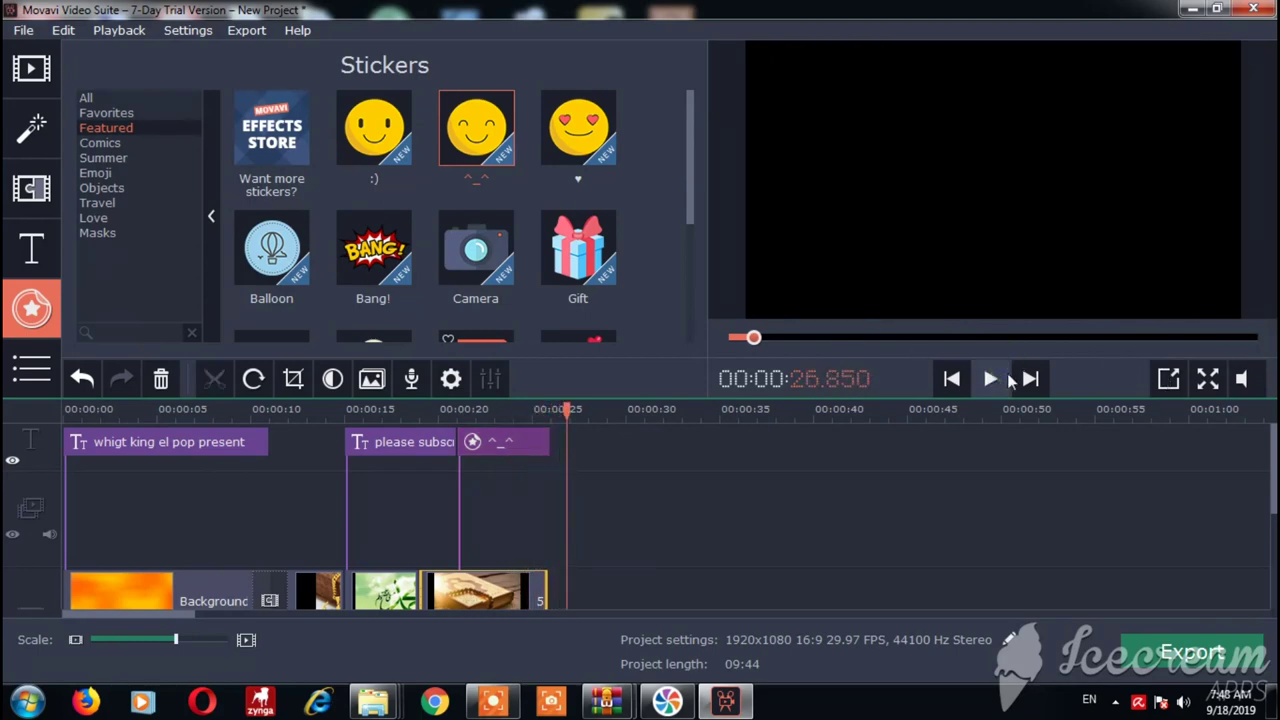
click(493, 700)
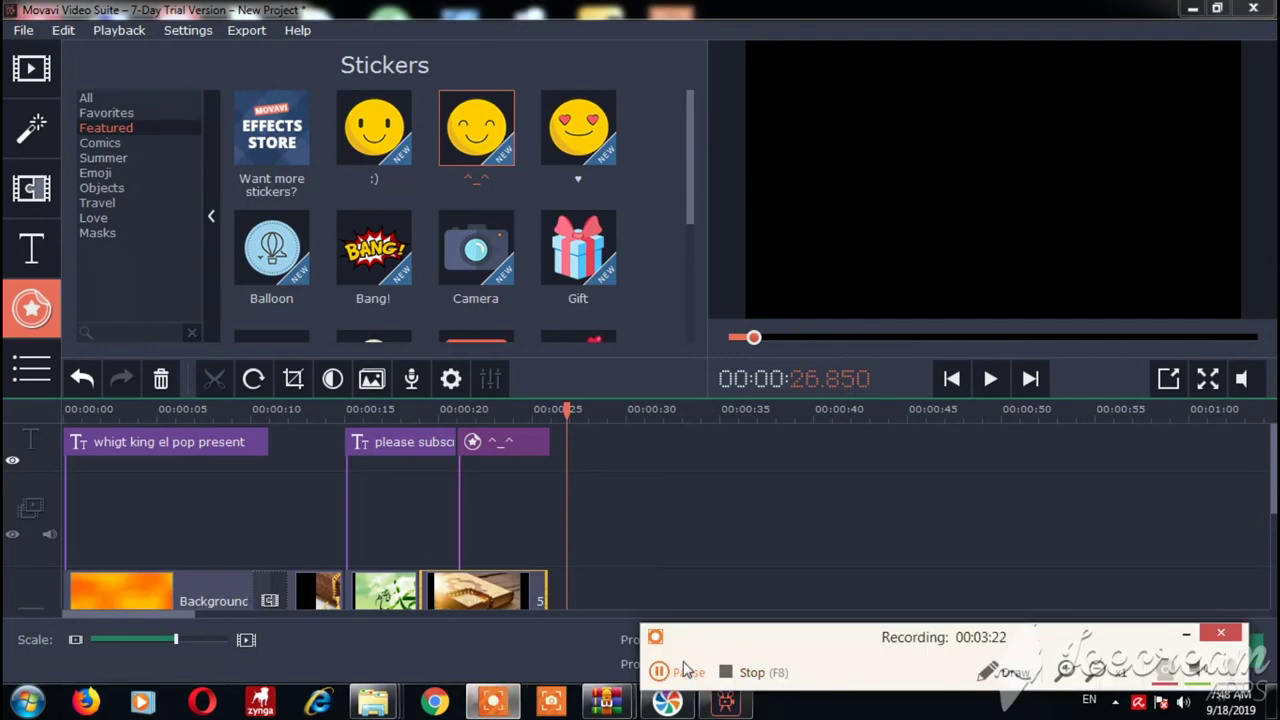